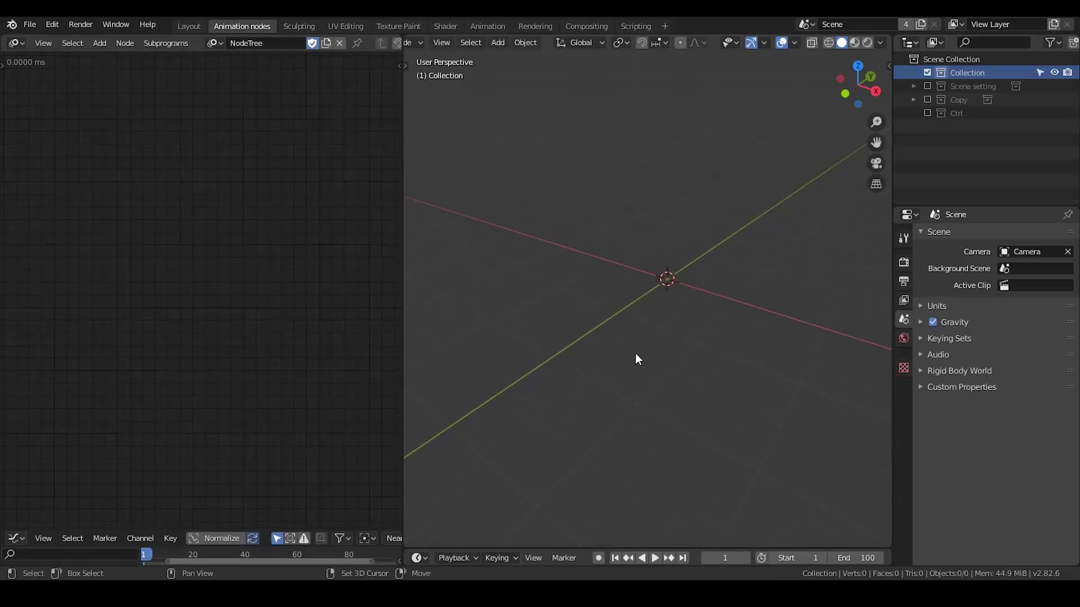
# Add a text object to the scene at the world origin.
pyautogui.moveTo(635, 354); pyautogui.dragTo(632, 299, button='middle')
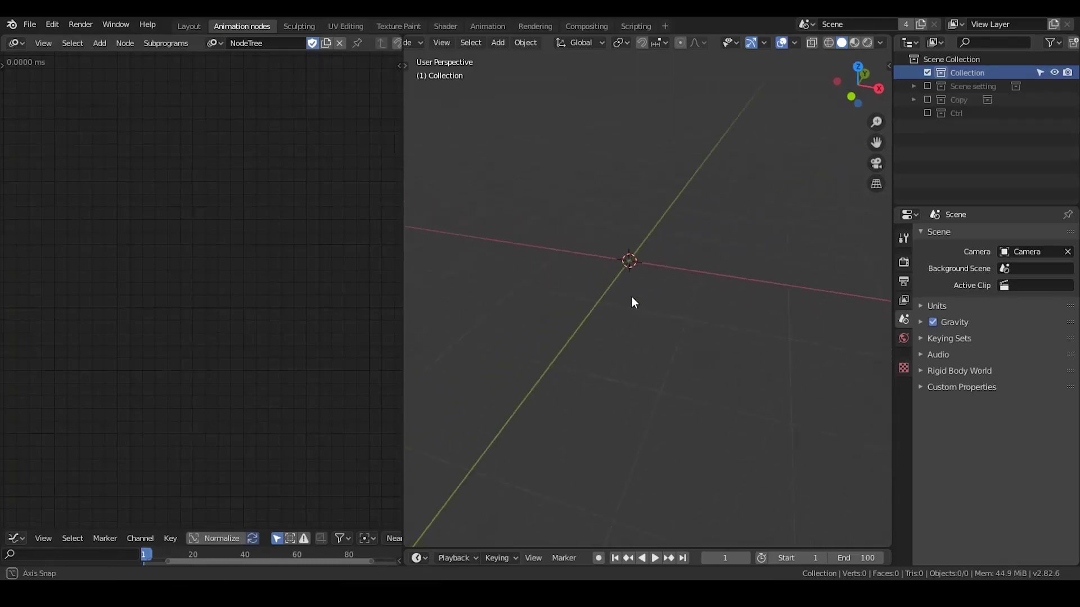
pyautogui.hotkey('shift', 'a')
pyautogui.click(647, 199)
pyautogui.scroll(1, 753, 238)
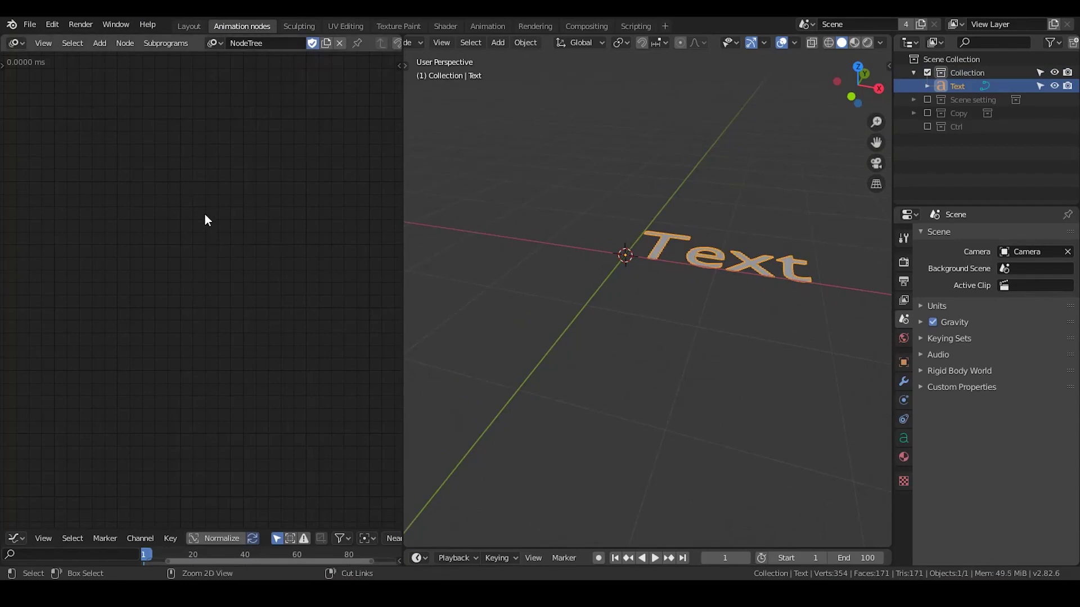
# Add a Text Object Output node to the node tree and assign the Text object to it.
pyautogui.hotkey('ctrl', 'a')
pyautogui.write('text object')
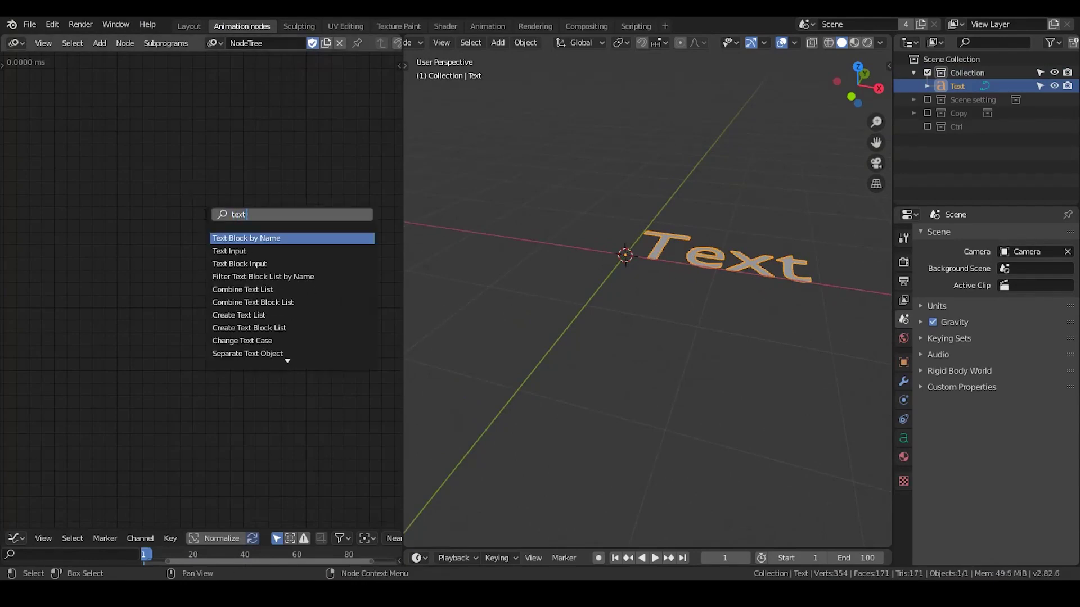
pyautogui.press('Down')
pyautogui.press('Return')
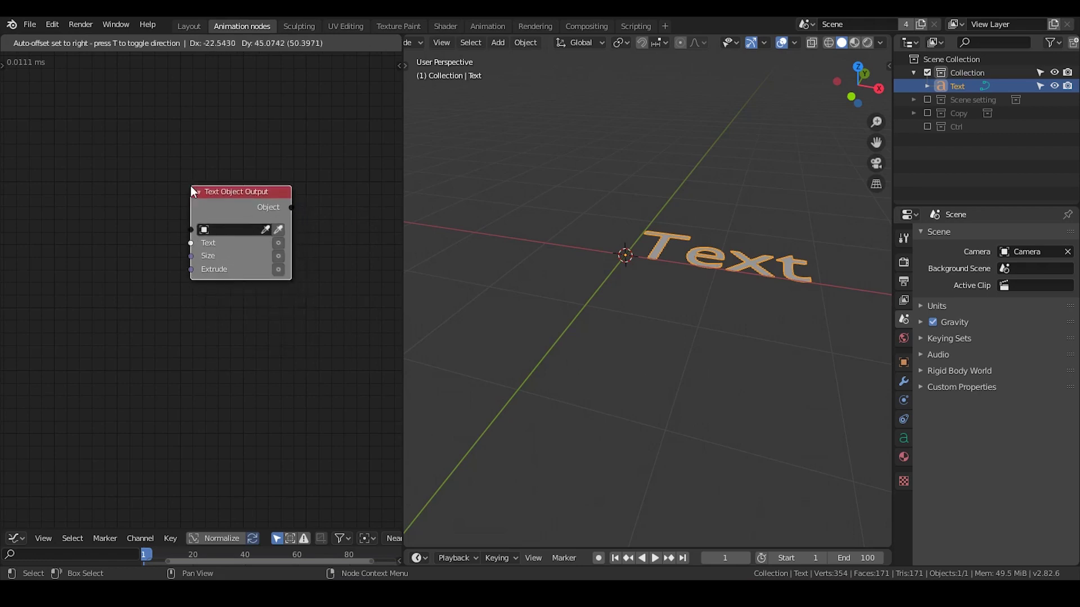
pyautogui.scroll(3, 284, 263)
pyautogui.click(214, 256)
pyautogui.click(251, 191)
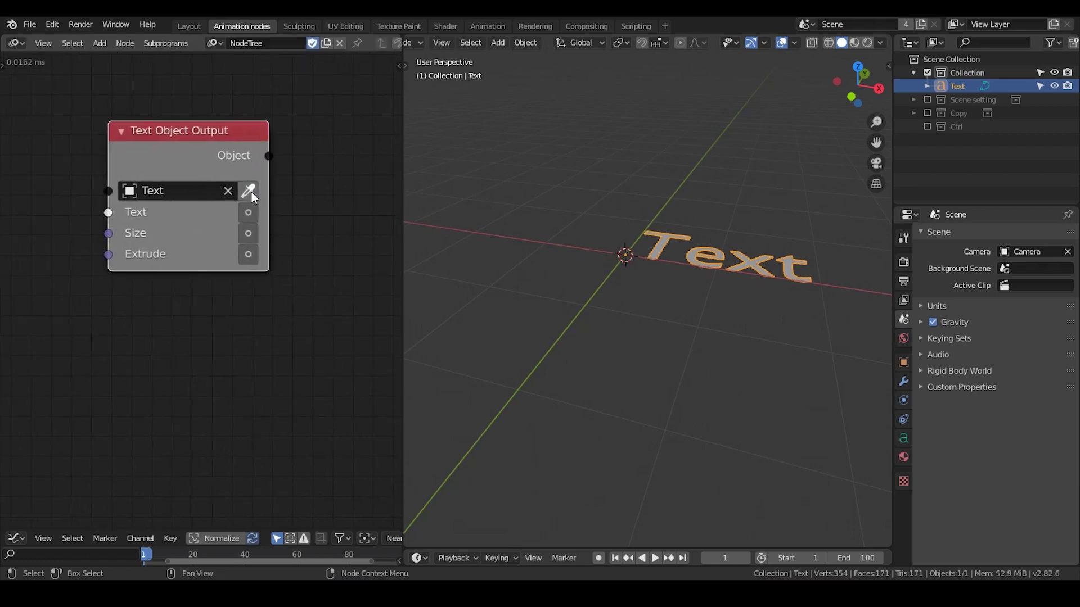
# Enable the node's Text, Size and Extrude inputs and set the text to "Hello World".
pyautogui.click(248, 215)
pyautogui.click(253, 237)
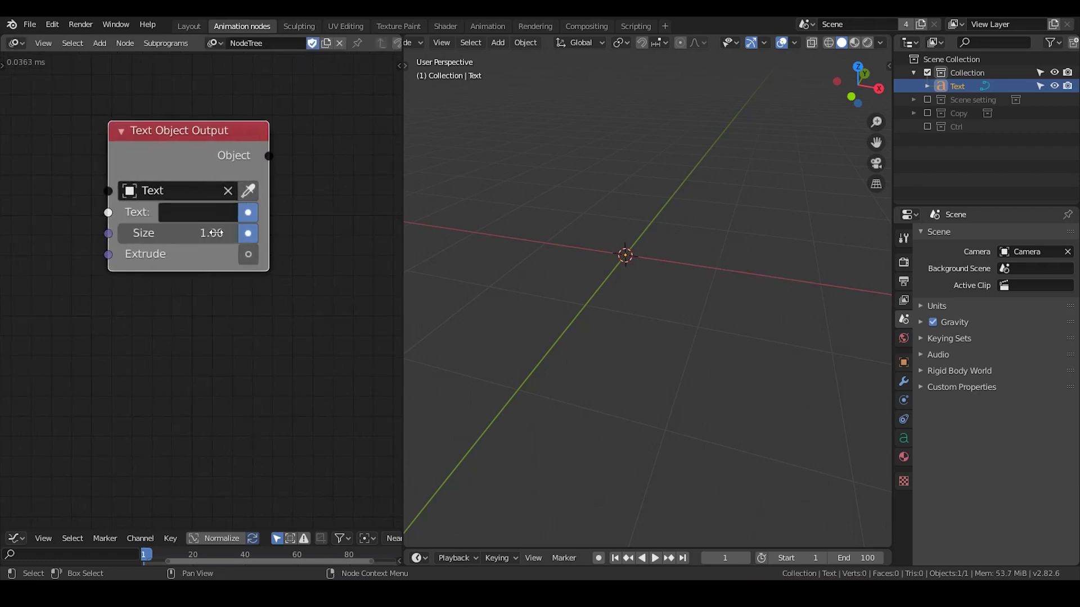
pyautogui.click(247, 253)
pyautogui.click(208, 214)
pyautogui.write('Hello Wo..')
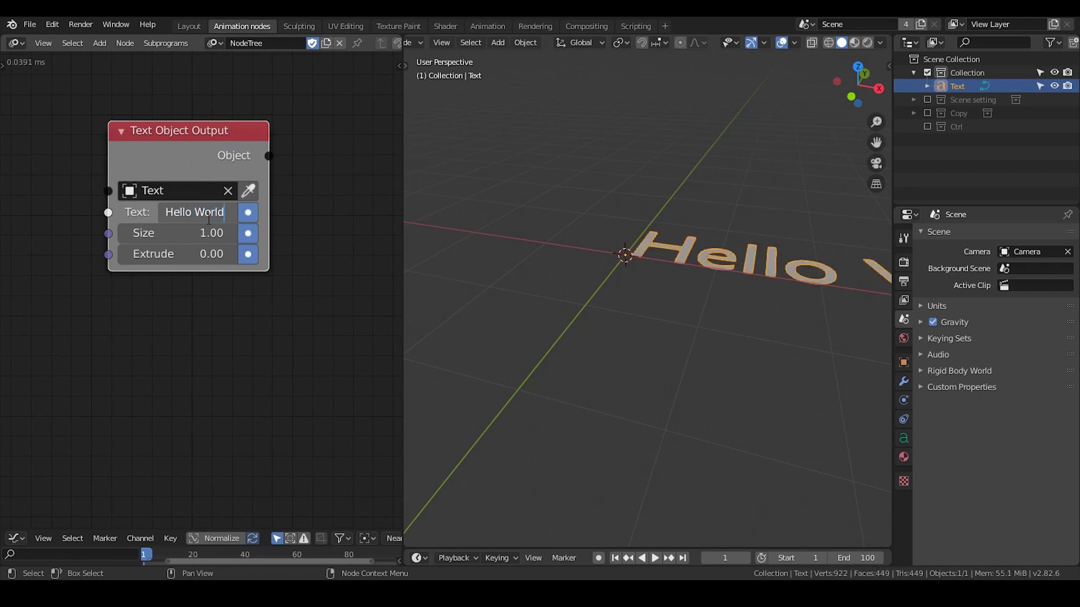
pyautogui.keyDown('shift'); pyautogui.moveTo(579, 316); pyautogui.dragTo(439, 219, button='middle'); pyautogui.keyUp('shift')
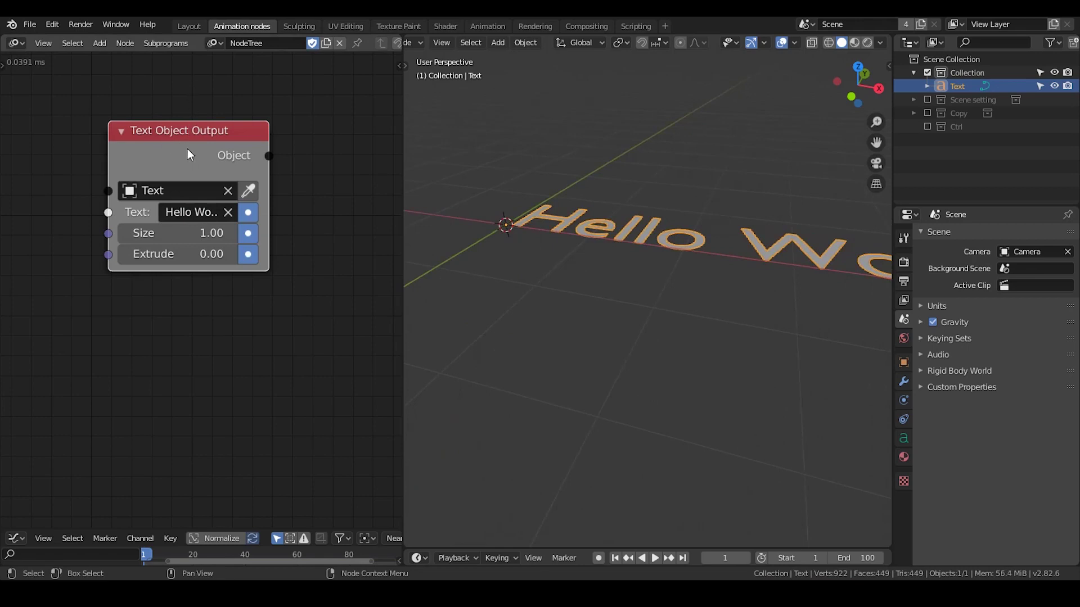
# Expose the Bevel Depth, Horizontal Align and Vertical Align inputs on the Text Object Output node.
pyautogui.press('u')
pyautogui.click(209, 167)
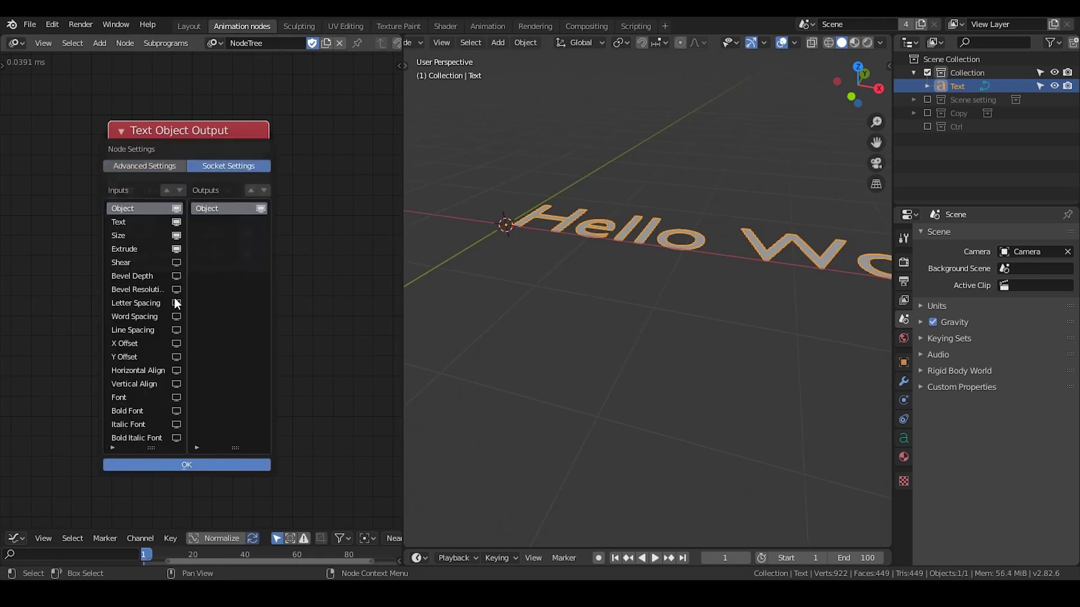
pyautogui.click(176, 370)
pyautogui.click(176, 385)
pyautogui.click(211, 465)
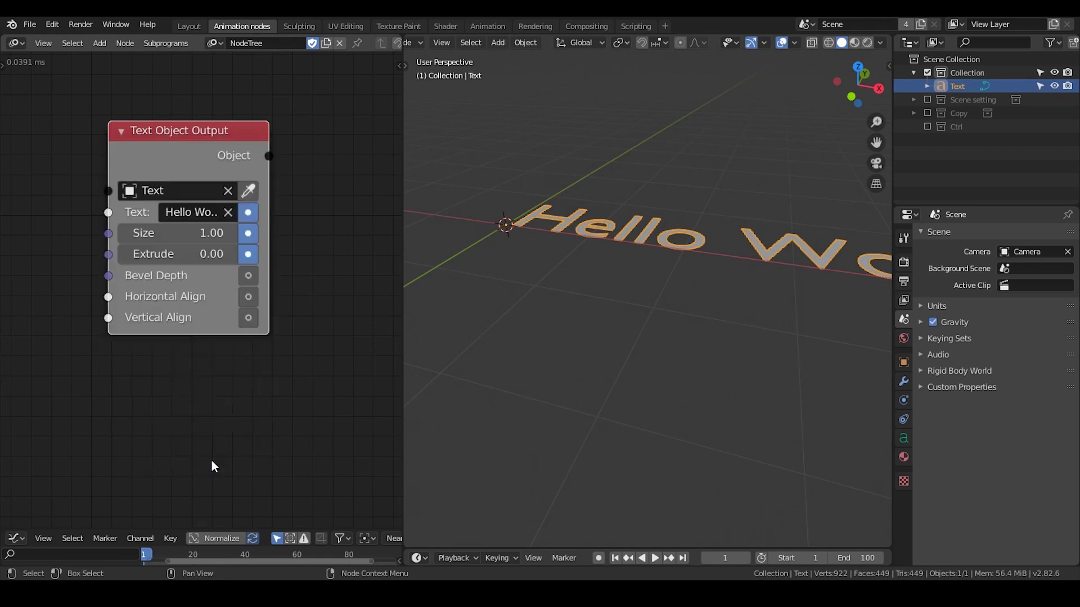
# Enable the horizontal and vertical alignment inputs, both set to CENTER.
pyautogui.click(250, 298)
pyautogui.click(248, 318)
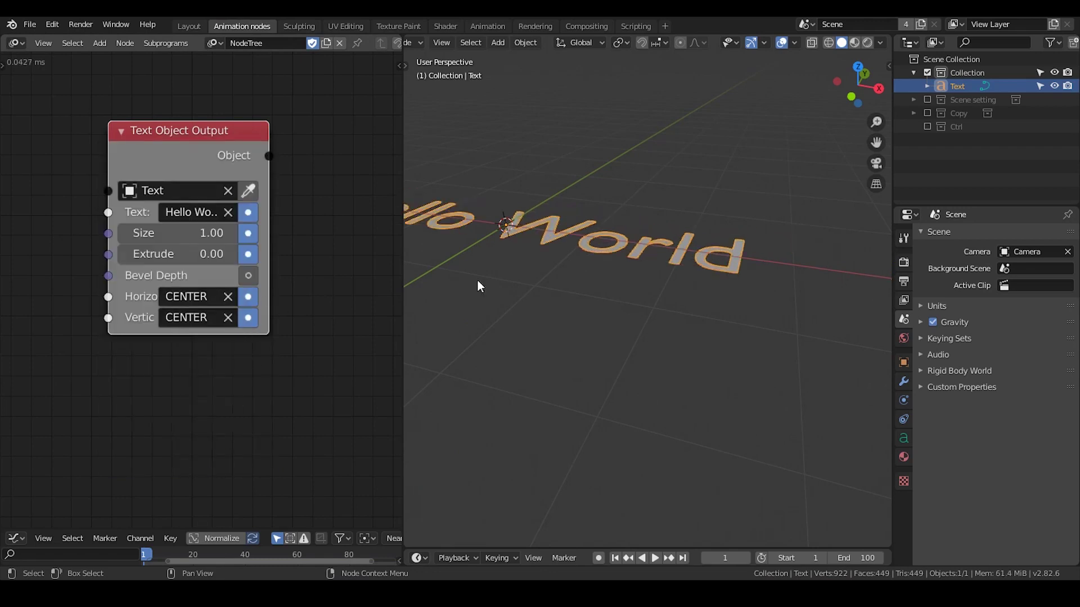
pyautogui.moveTo(479, 287); pyautogui.dragTo(725, 289, button='middle')
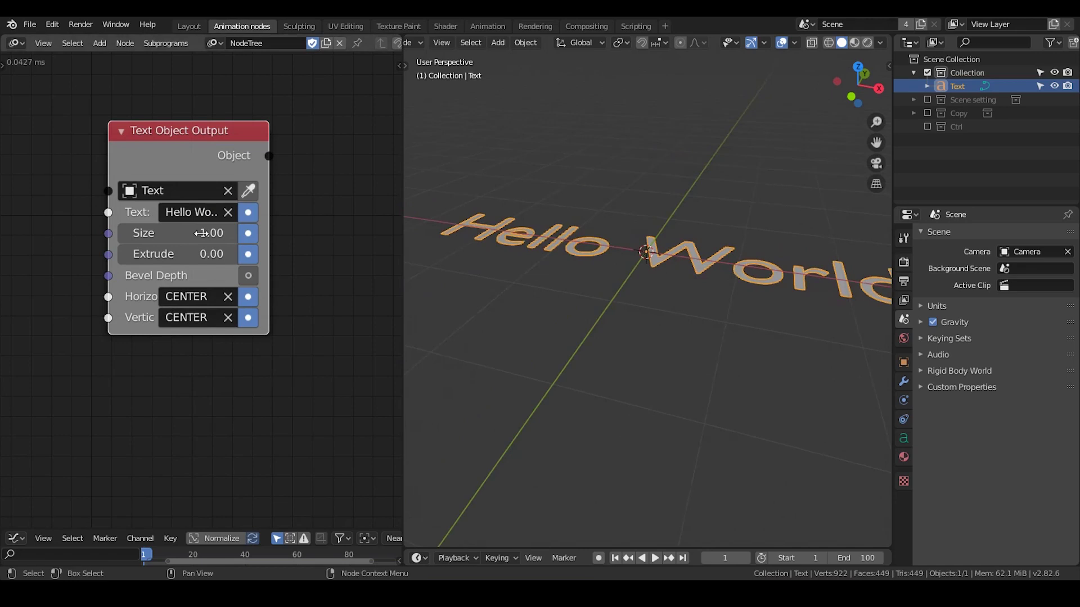
# Enable Bevel Depth, set Extrude to 0.06 and Bevel Depth to 0.02, and show the text's data properties.
pyautogui.click(246, 281)
pyautogui.keyDown('shift'); pyautogui.moveTo(190, 253); pyautogui.dragTo(197, 276); pyautogui.keyUp('shift')
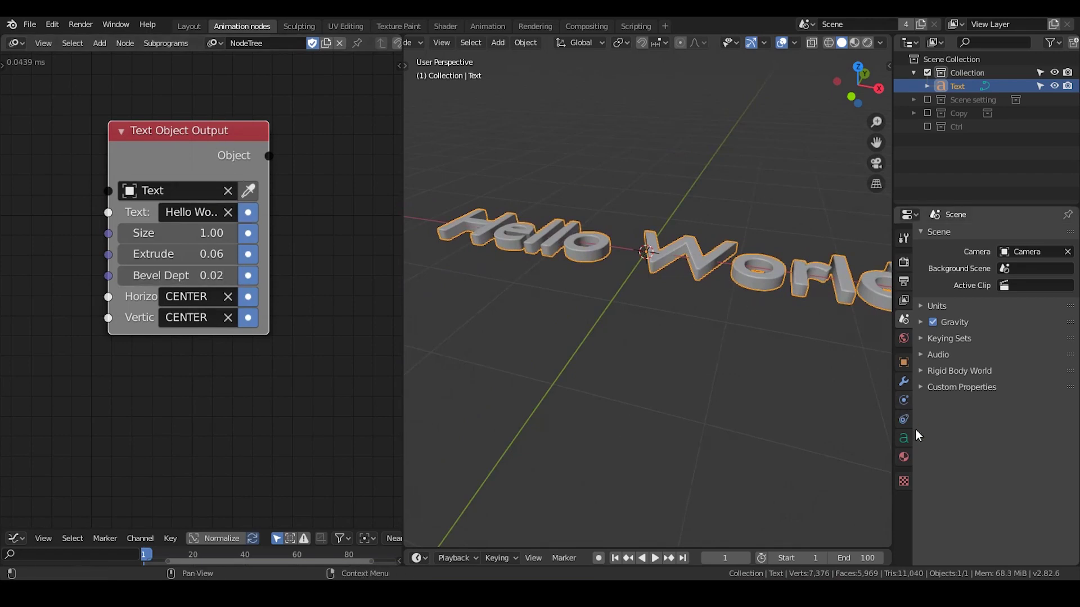
pyautogui.click(904, 438)
pyautogui.moveTo(730, 339); pyautogui.dragTo(687, 309, button='middle')
pyautogui.scroll(-2, 688, 306)
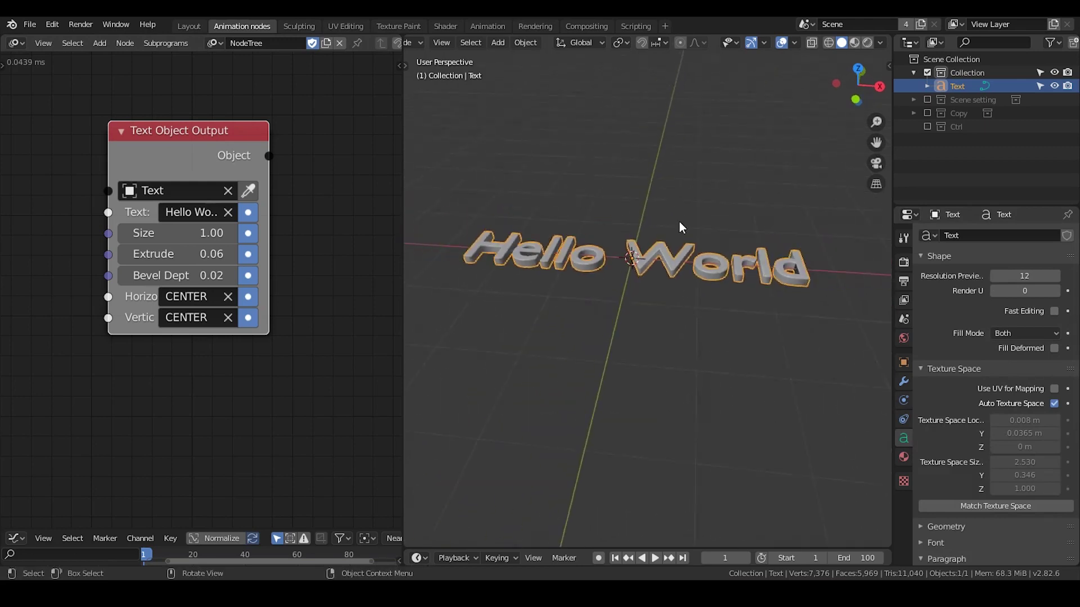
# Rotate the text object 90 degrees about the global X axis.
pyautogui.write('rx')
pyautogui.write('90')
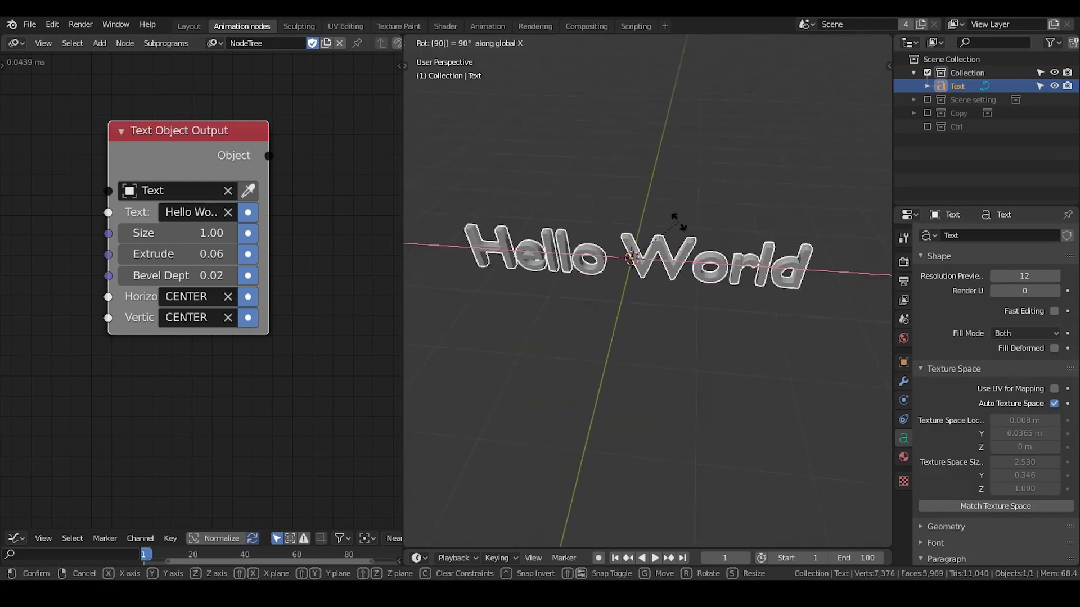
pyautogui.press('Return')
pyautogui.moveTo(695, 306); pyautogui.dragTo(709, 268, button='middle')
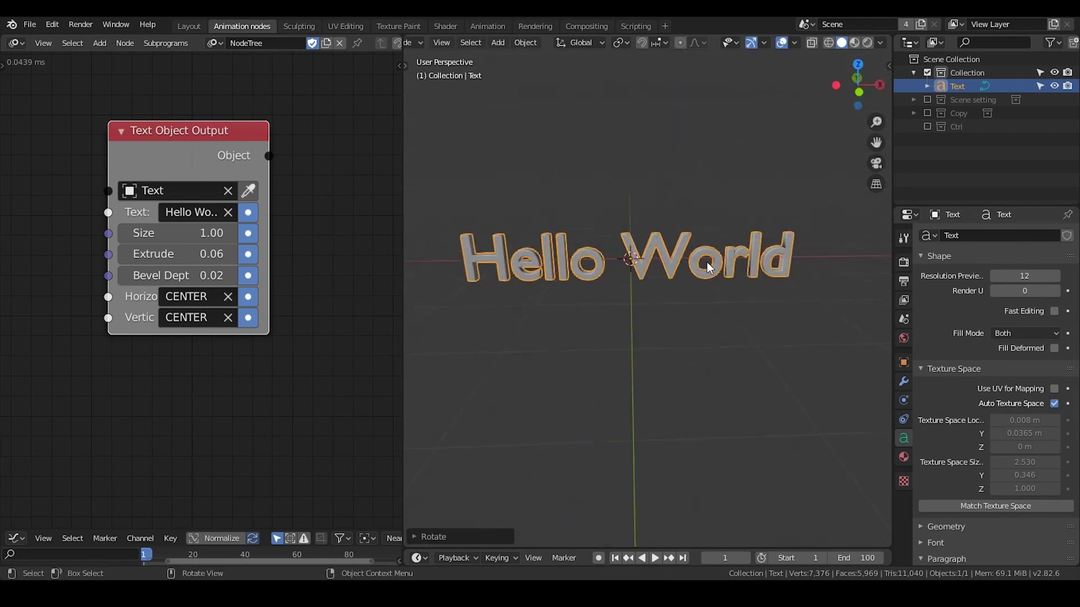
# Look through the camera, reduce the text Size to 0.79 to fit the frame, and shift the node aside.
pyautogui.press('KP_0')
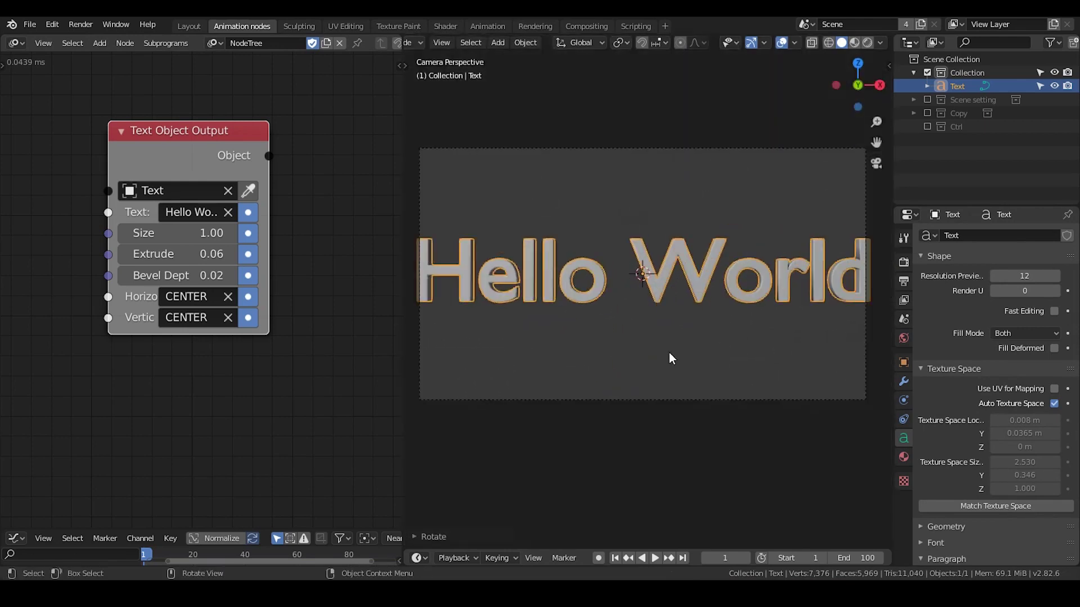
pyautogui.moveTo(208, 233); pyautogui.dragTo(168, 232)
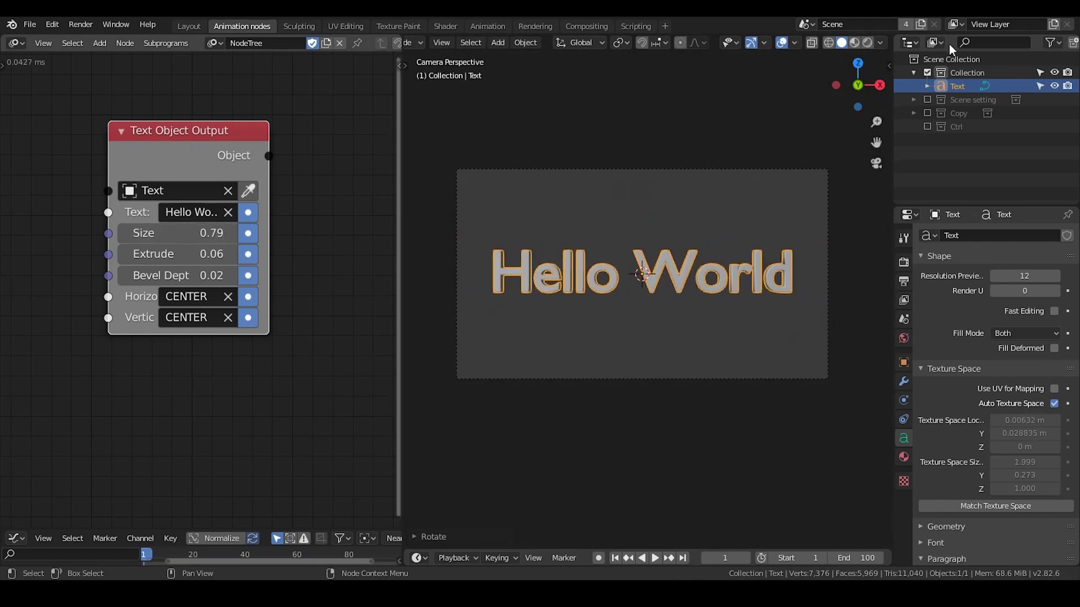
pyautogui.keyDown('shift'); pyautogui.moveTo(692, 315); pyautogui.dragTo(679, 289, button='middle'); pyautogui.keyUp('shift')
pyautogui.scroll(1, 687, 324)
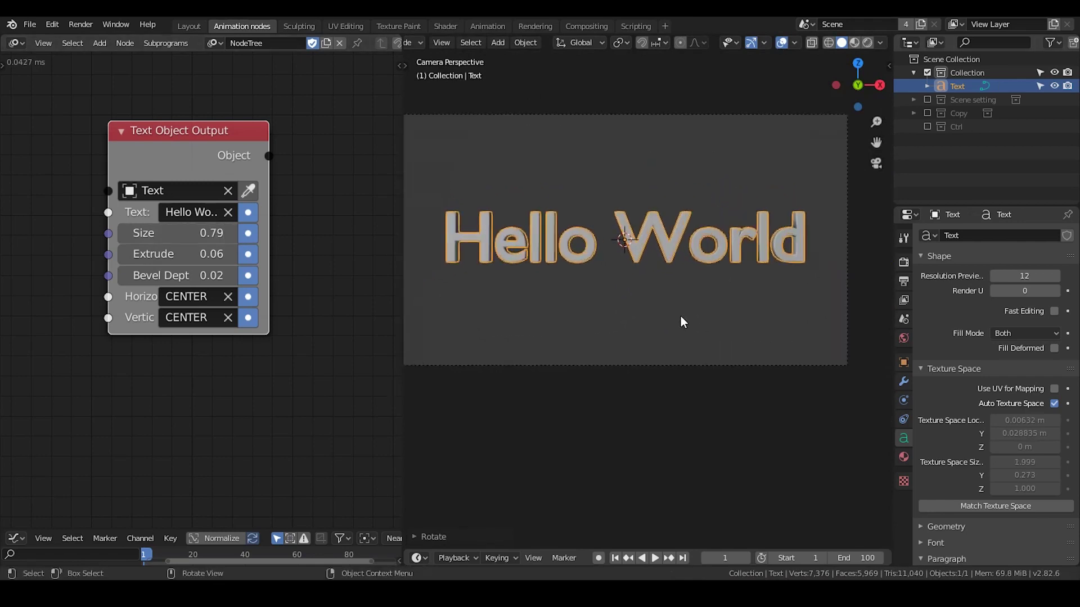
pyautogui.moveTo(208, 164); pyautogui.dragTo(143, 163)
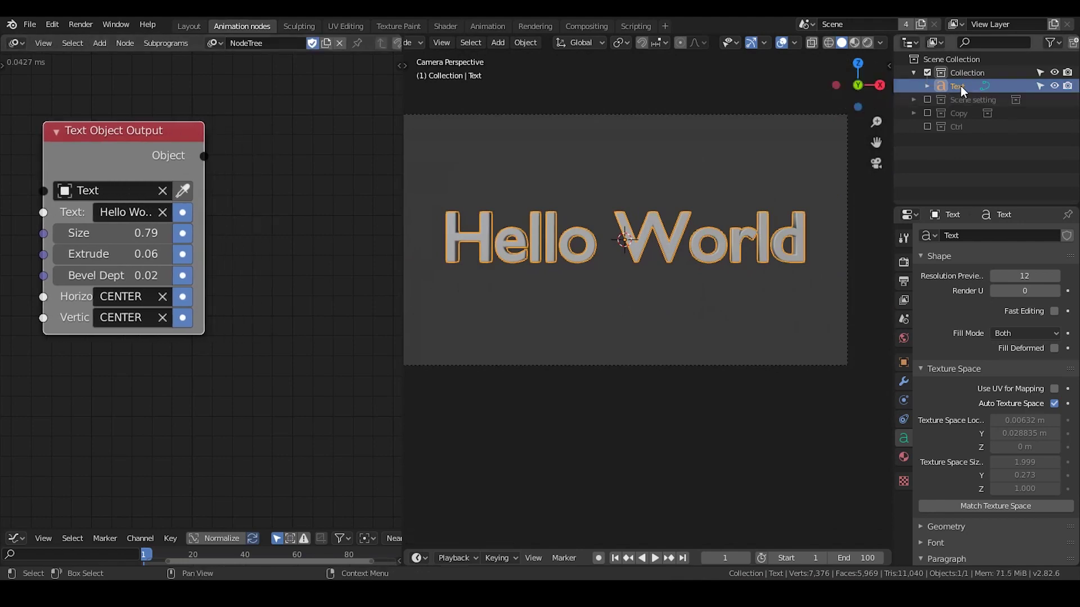
pyautogui.click(530, 45)
pyautogui.moveTo(578, 398)
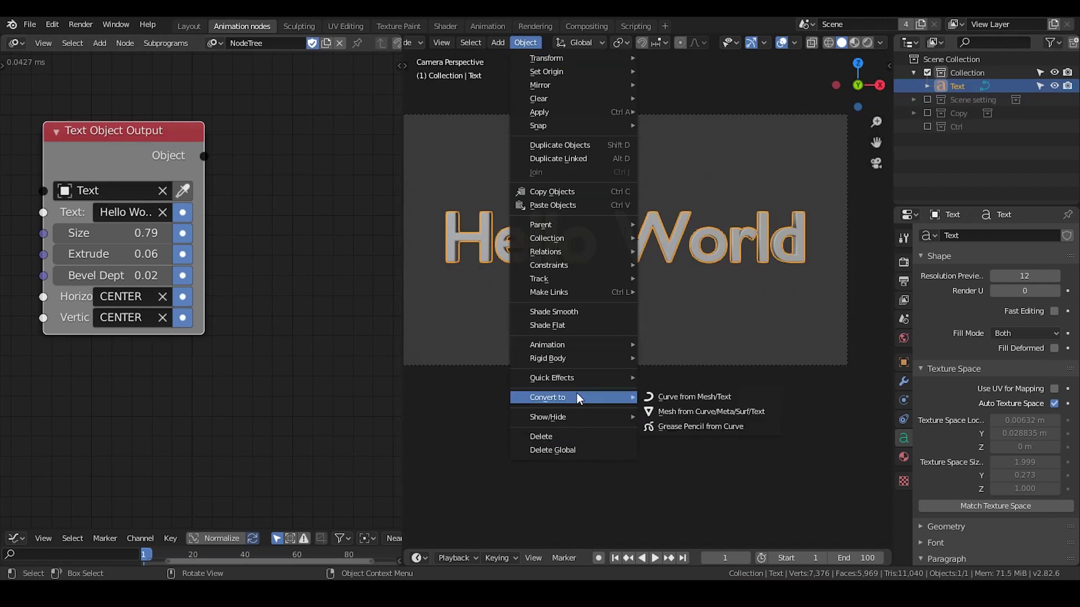
pyautogui.click(671, 411)
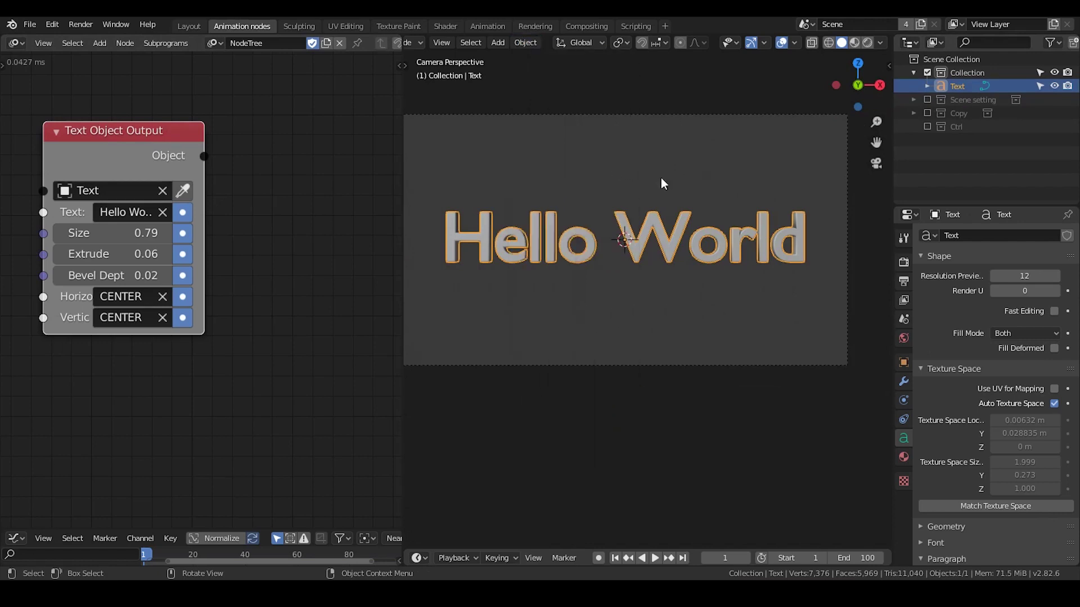
# Add a Mesh Object Input node beside the Text Object Output node.
pyautogui.moveTo(295, 241); pyautogui.dragTo(267, 224, button='middle')
pyautogui.scroll(-4, 235, 230)
pyautogui.hotkey('ctrl', 'a')
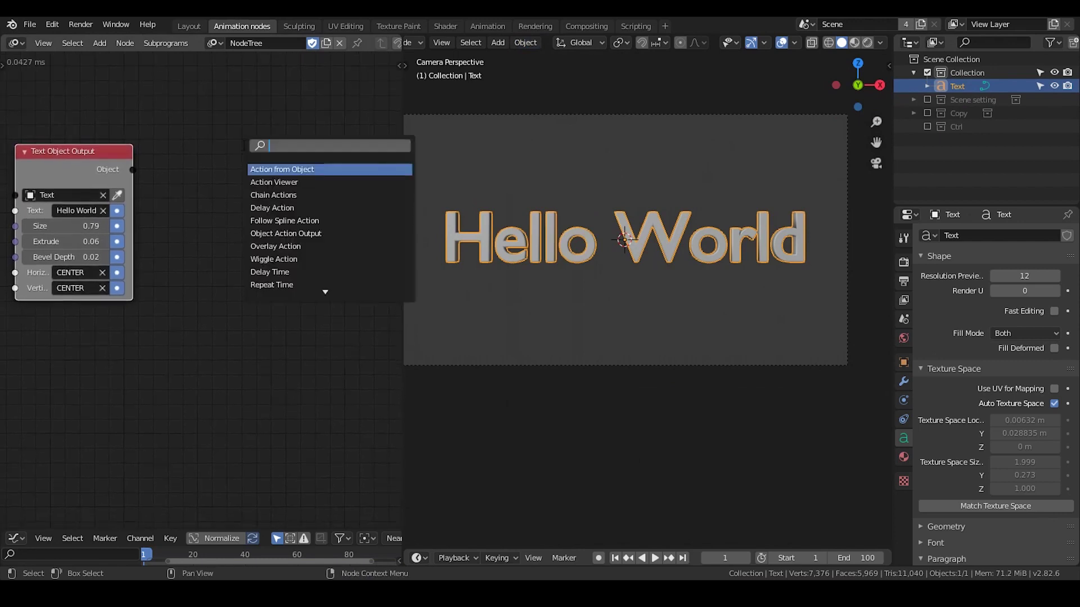
pyautogui.write('object mesh')
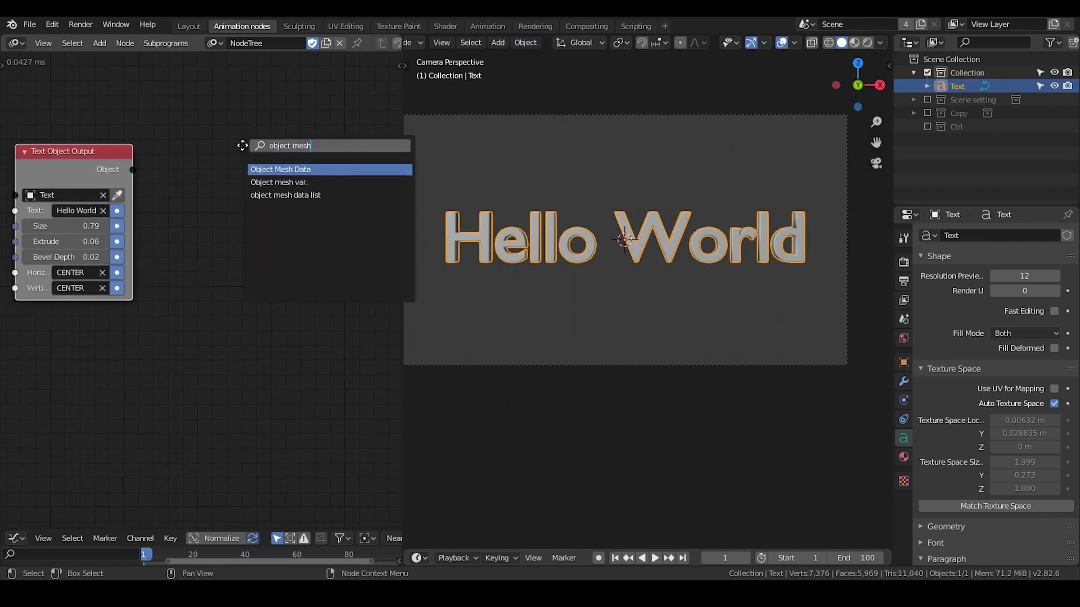
pyautogui.press('Return')
# Add a Mesh Object Output node and place it after the Mesh Object Input node.
pyautogui.hotkey('ctrl', 'a')
pyautogui.write('mesh o')
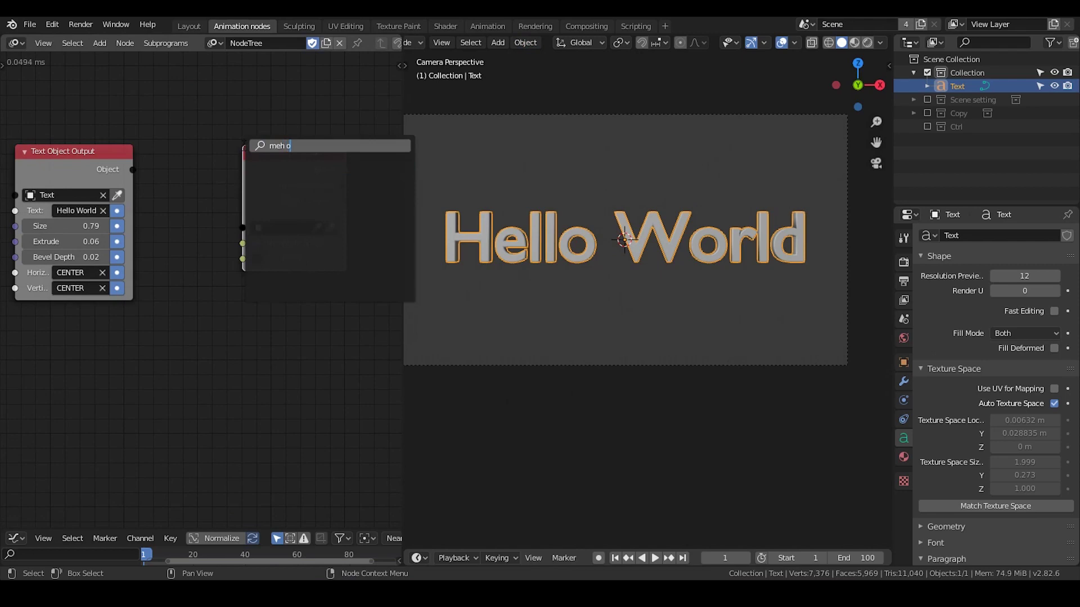
pyautogui.press('BackSpace')
pyautogui.press('BackSpace')
pyautogui.press('BackSpace')
pyautogui.press('BackSpace')
pyautogui.write('esh object')
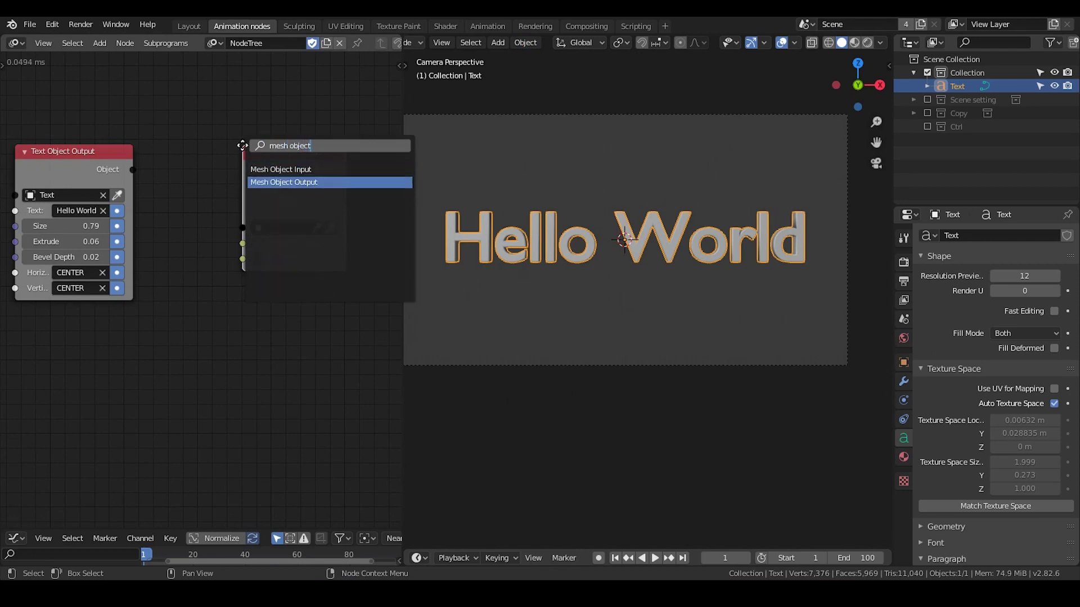
pyautogui.press('Return')
pyautogui.click(248, 123)
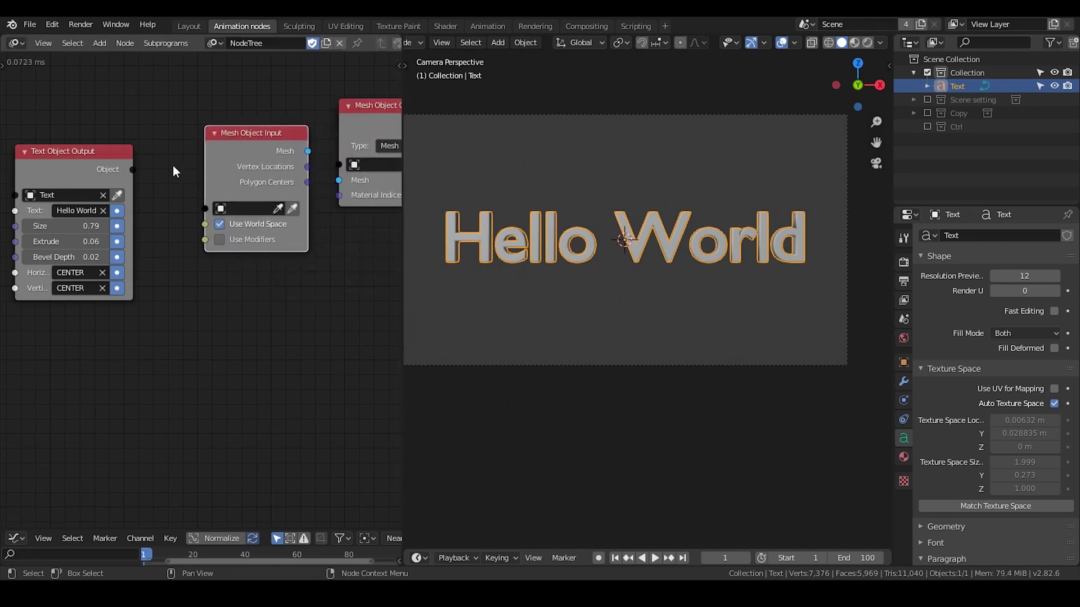
# Link the text node's Object output to Mesh Object Input, and its Mesh output to Mesh Object Output.
pyautogui.moveTo(133, 170); pyautogui.dragTo(205, 208)
pyautogui.moveTo(256, 139); pyautogui.dragTo(338, 180)
pyautogui.moveTo(373, 304); pyautogui.dragTo(218, 284, button='middle')
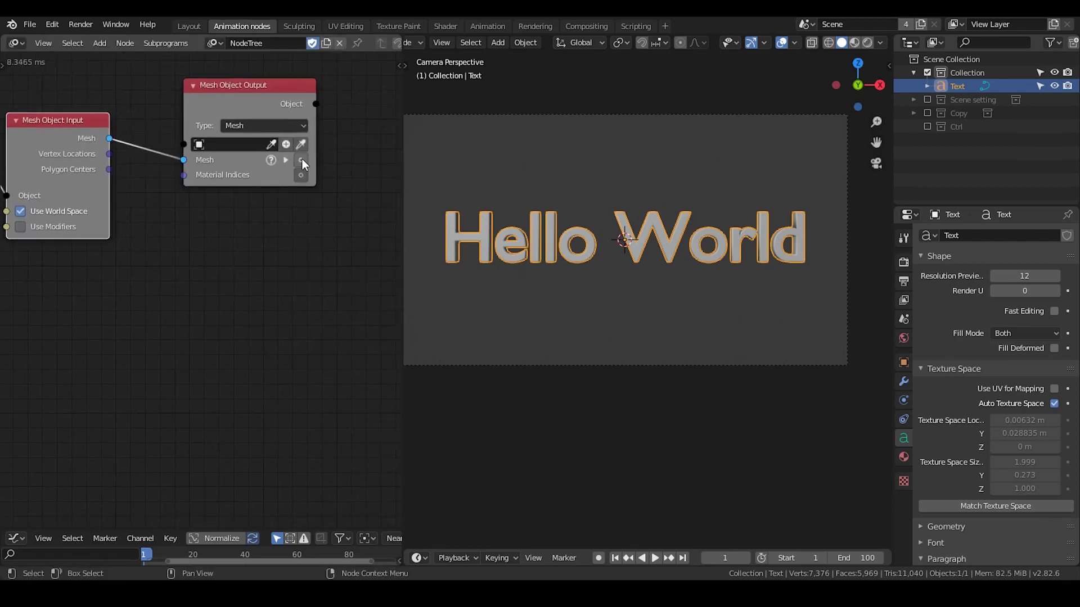
# Create a new target object in the Mesh Object Output node, space the node out and widen the node editor.
pyautogui.click(286, 145)
pyautogui.moveTo(276, 86); pyautogui.dragTo(341, 85)
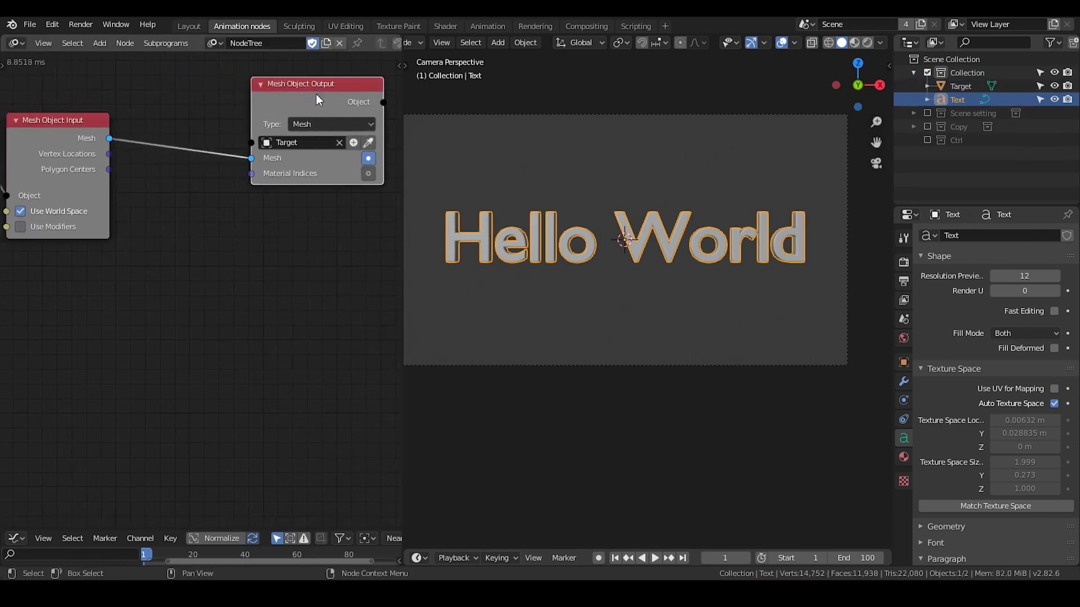
pyautogui.moveTo(400, 189); pyautogui.dragTo(532, 168)
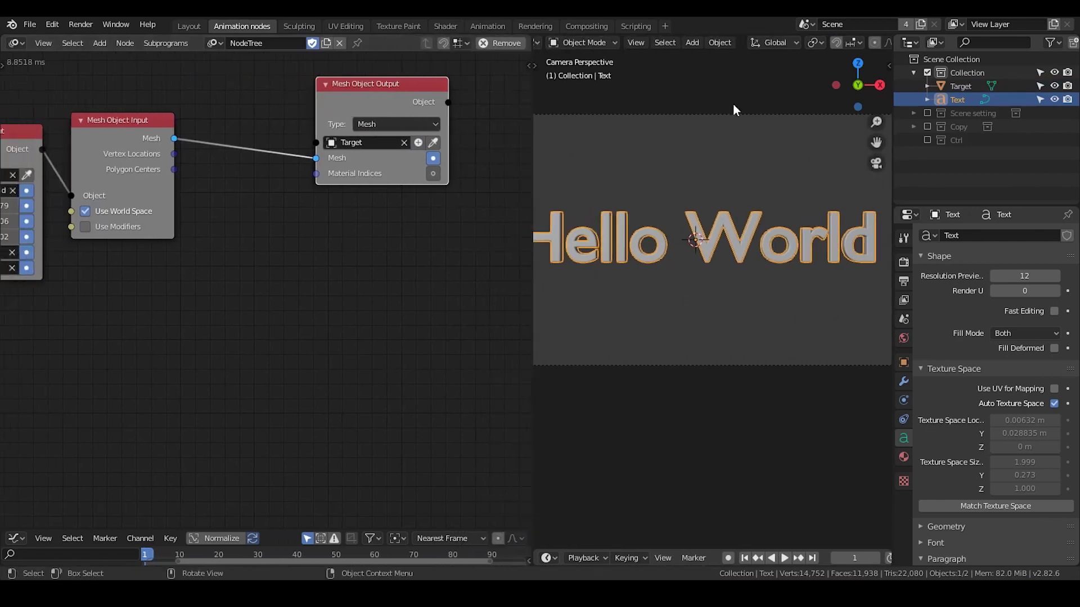
# Hide the original Text object in the viewport and in renders, and select the Target object.
pyautogui.click(1055, 100)
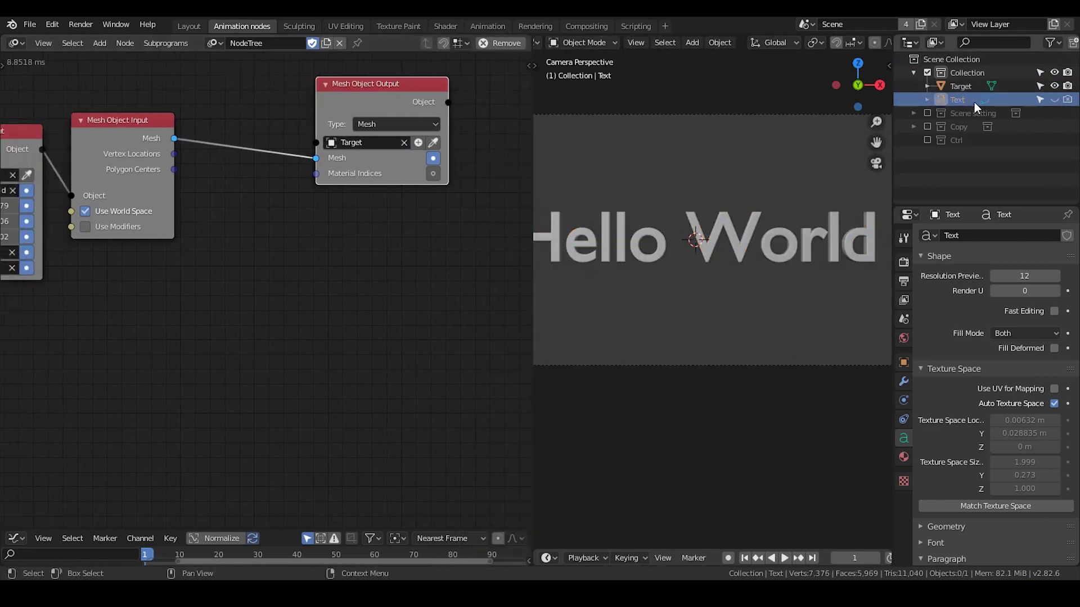
pyautogui.click(961, 87)
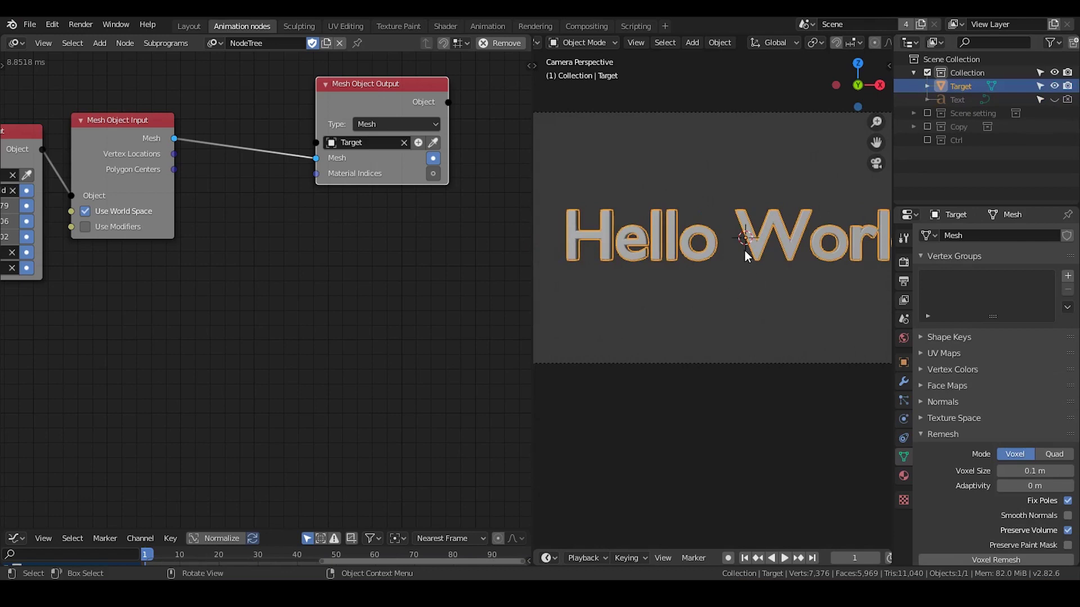
# Change the text in the Text Object Output node to "Hello".
pyautogui.moveTo(158, 289); pyautogui.dragTo(337, 256, button='middle')
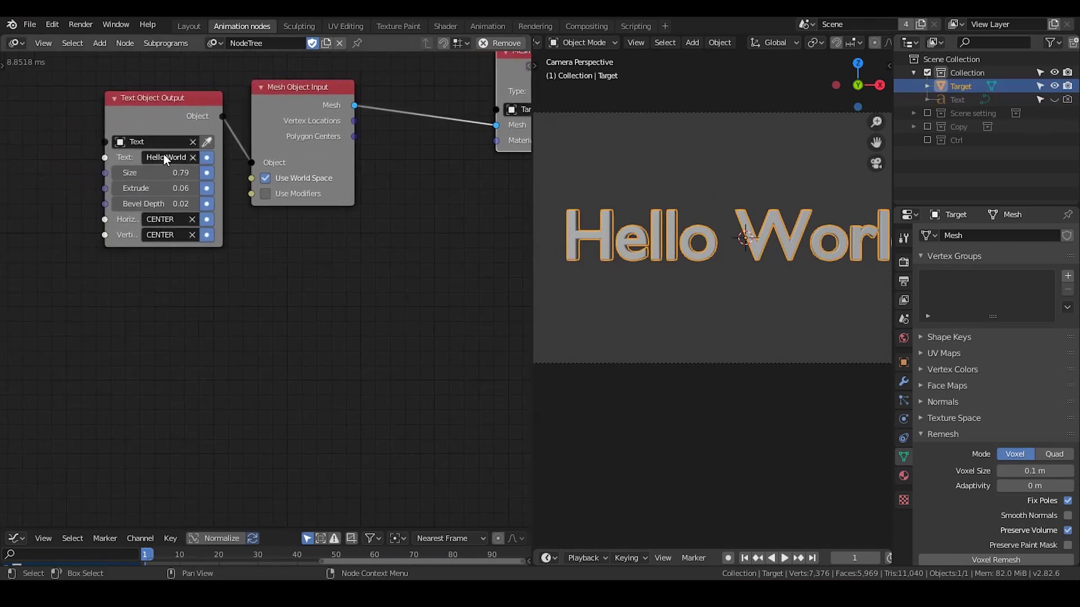
pyautogui.write('Hello')
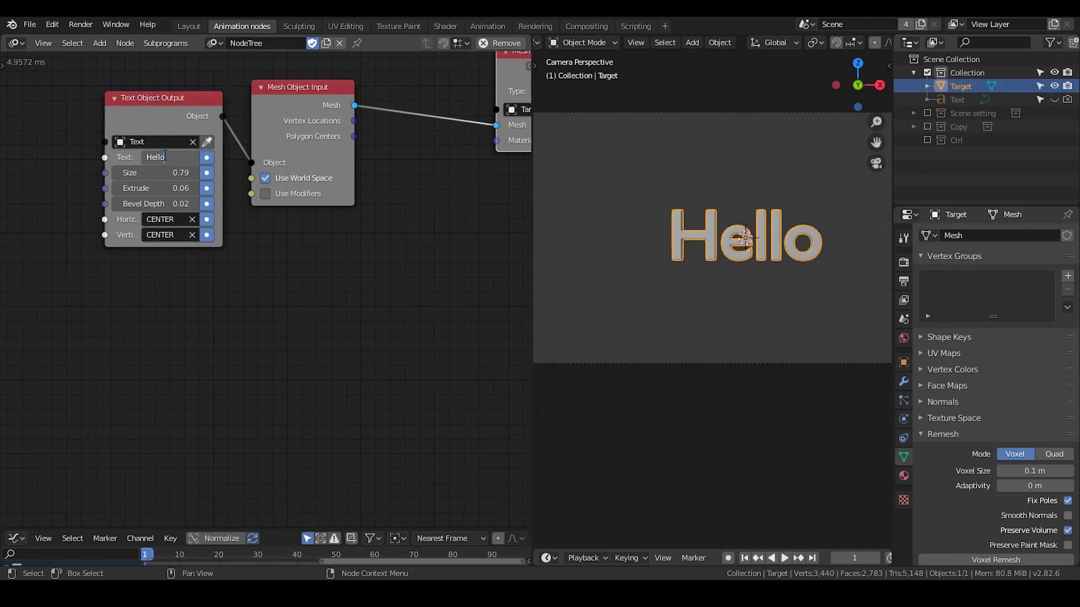
pyautogui.press('Return')
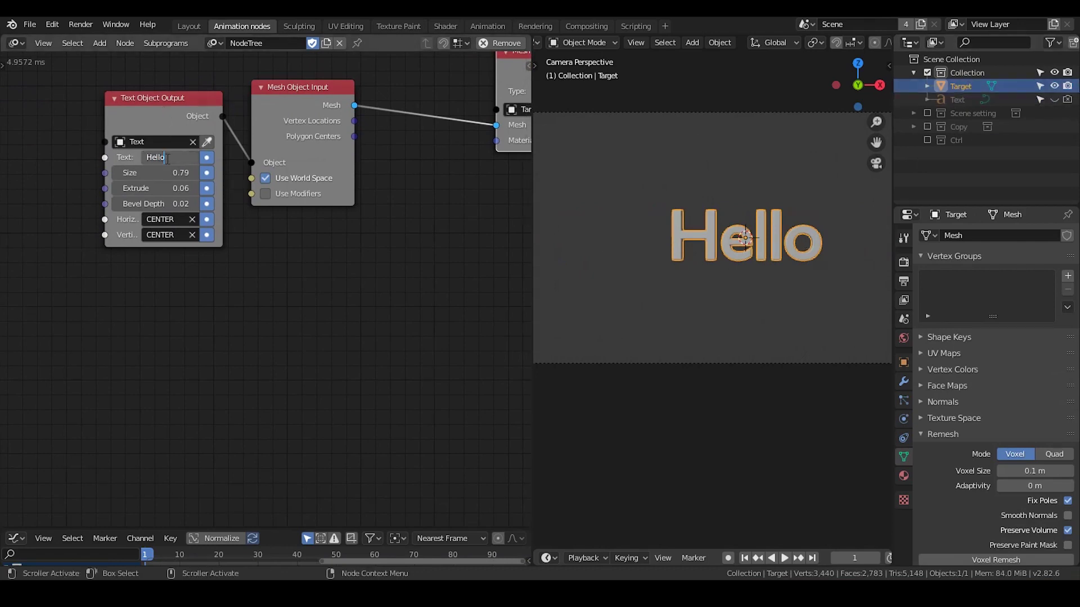
# Extend the text in the Text Object Output node to "Hello World" and move the Mesh Object Output node farther from Mesh Object Input.
pyautogui.write('World')
pyautogui.press('Return')
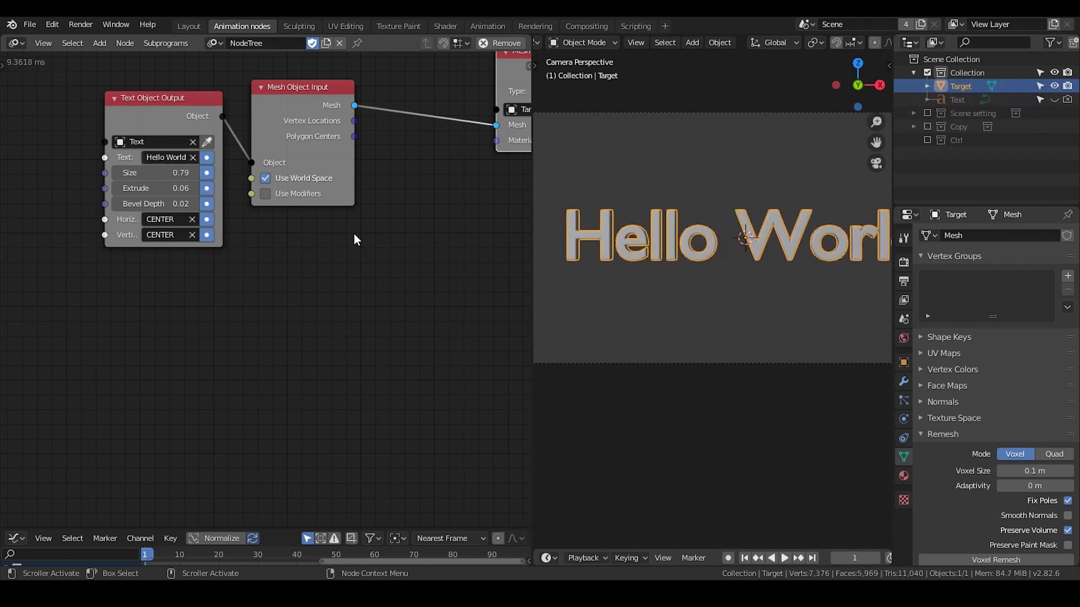
pyautogui.moveTo(377, 255); pyautogui.dragTo(177, 312, button='middle')
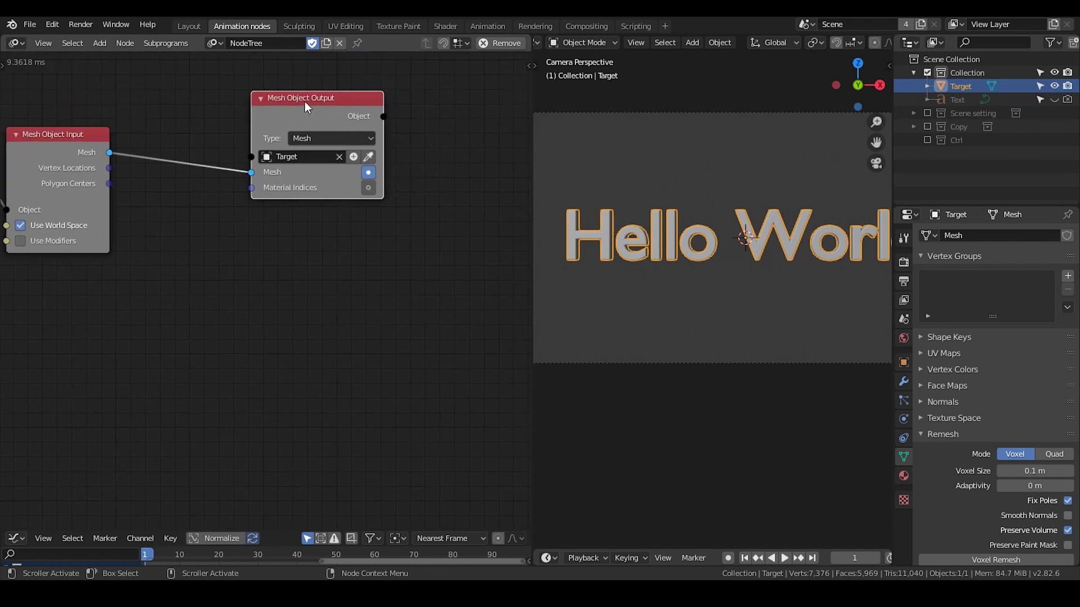
pyautogui.moveTo(305, 102); pyautogui.dragTo(484, 87)
pyautogui.moveTo(370, 190); pyautogui.dragTo(265, 185, button='middle')
pyautogui.moveTo(352, 100); pyautogui.dragTo(380, 92)
pyautogui.scroll(-1, 722, 275)
pyautogui.moveTo(721, 276)
pyautogui.keyDown('shift'); pyautogui.mouseDown(button='middle')
pyautogui.moveTo(663, 251)
pyautogui.moveTo(704, 248)
pyautogui.moveTo(703, 279)
pyautogui.mouseUp(button='middle'); pyautogui.keyUp('shift')
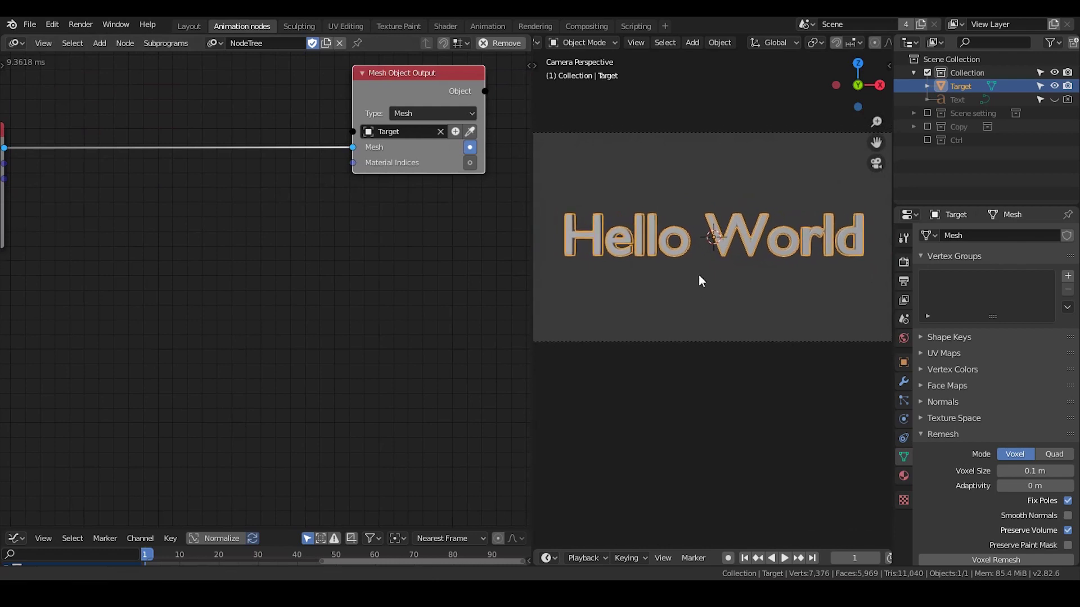
# Add an Offset Polygons node and insert it into the mesh link between Mesh Object Input and Mesh Object Output.
pyautogui.moveTo(186, 234); pyautogui.dragTo(263, 225, button='middle')
pyautogui.hotkey('ctrl', 'a')
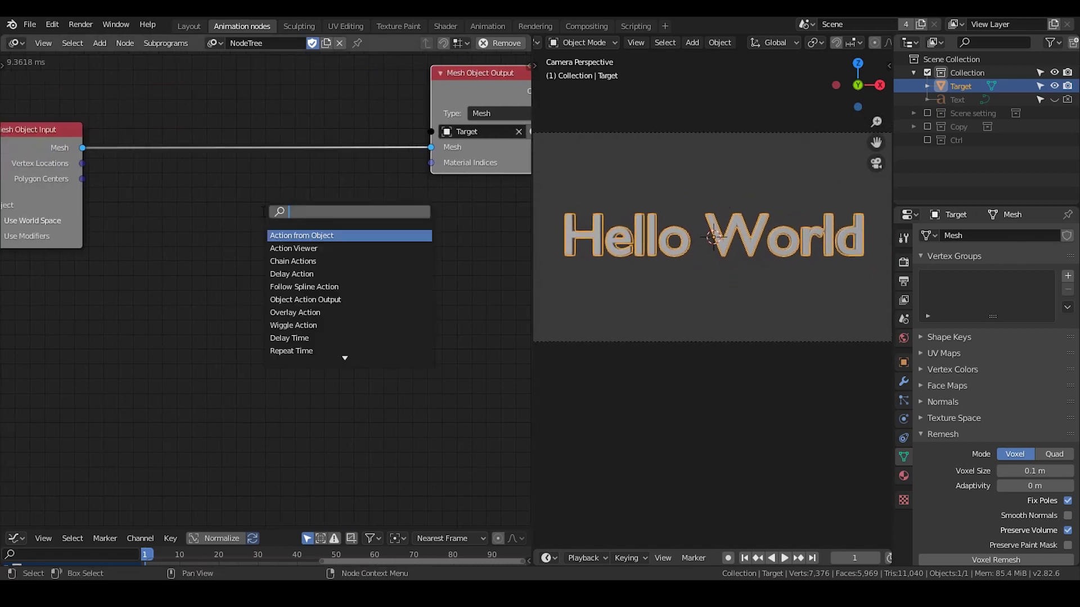
pyautogui.write('offset')
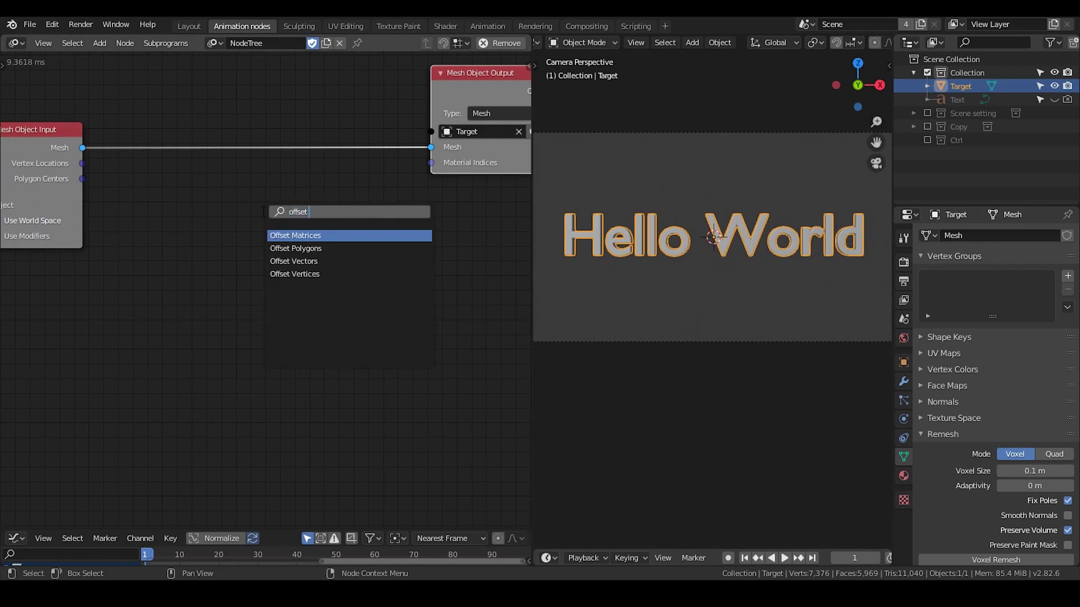
pyautogui.write(' poly')
pyautogui.press('Return')
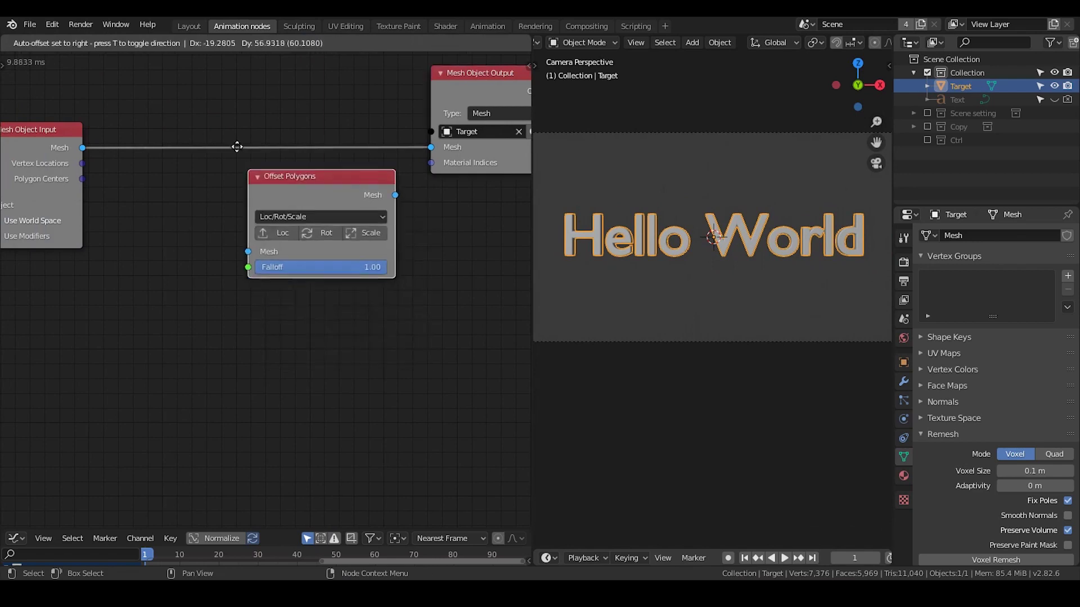
pyautogui.click(214, 130)
pyautogui.moveTo(273, 146); pyautogui.dragTo(289, 127)
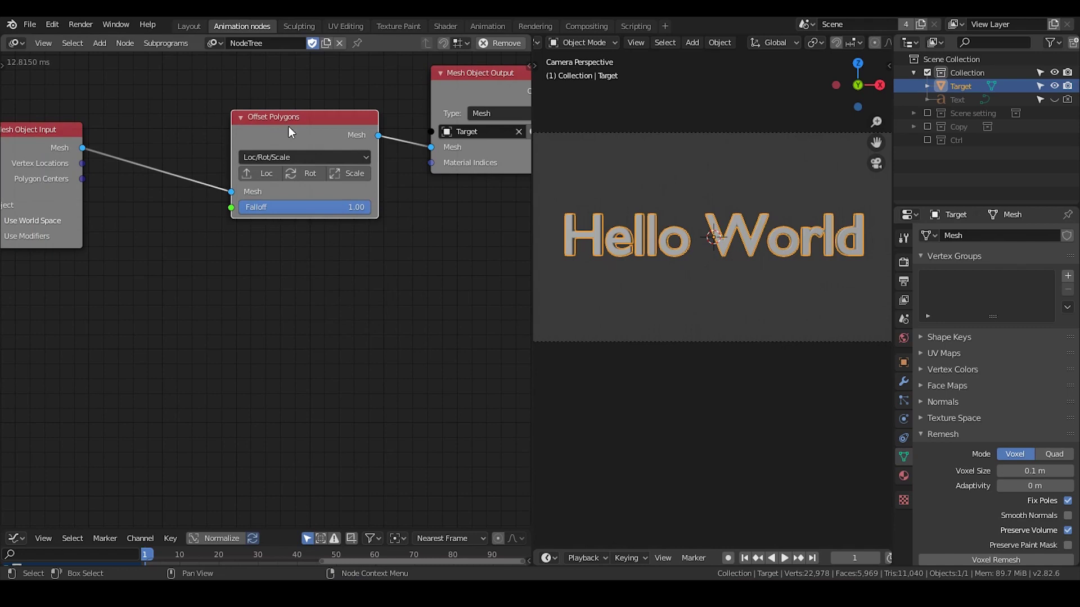
# Enable location and rotation in the Offset Polygons node and set its Y translation to about -1.35.
pyautogui.click(266, 173)
pyautogui.click(306, 174)
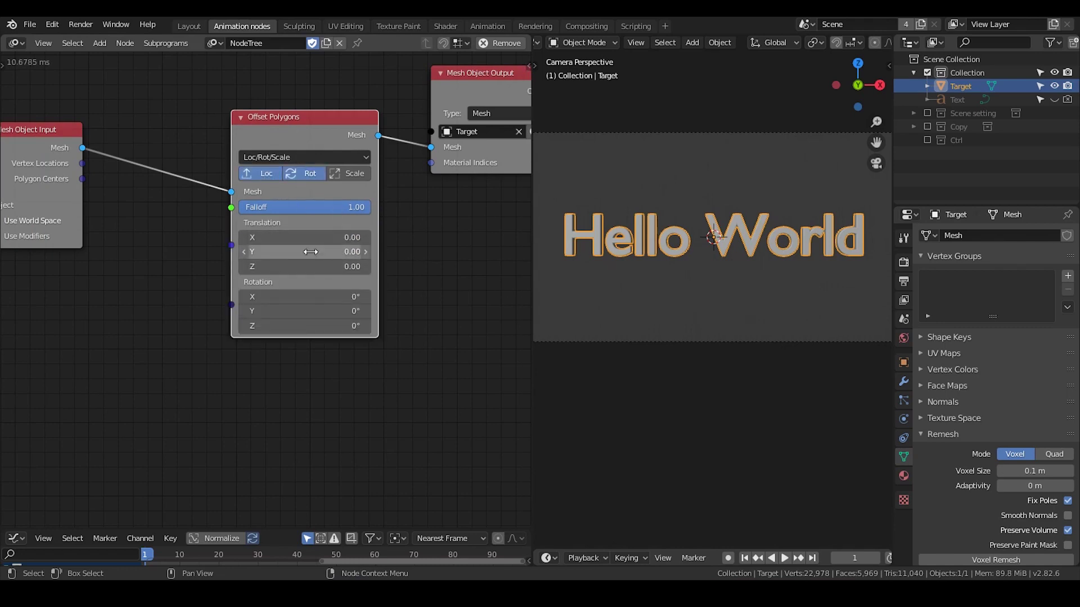
pyautogui.moveTo(310, 251); pyautogui.dragTo(275, 251)
pyautogui.moveTo(825, 304); pyautogui.dragTo(773, 298, button='middle')
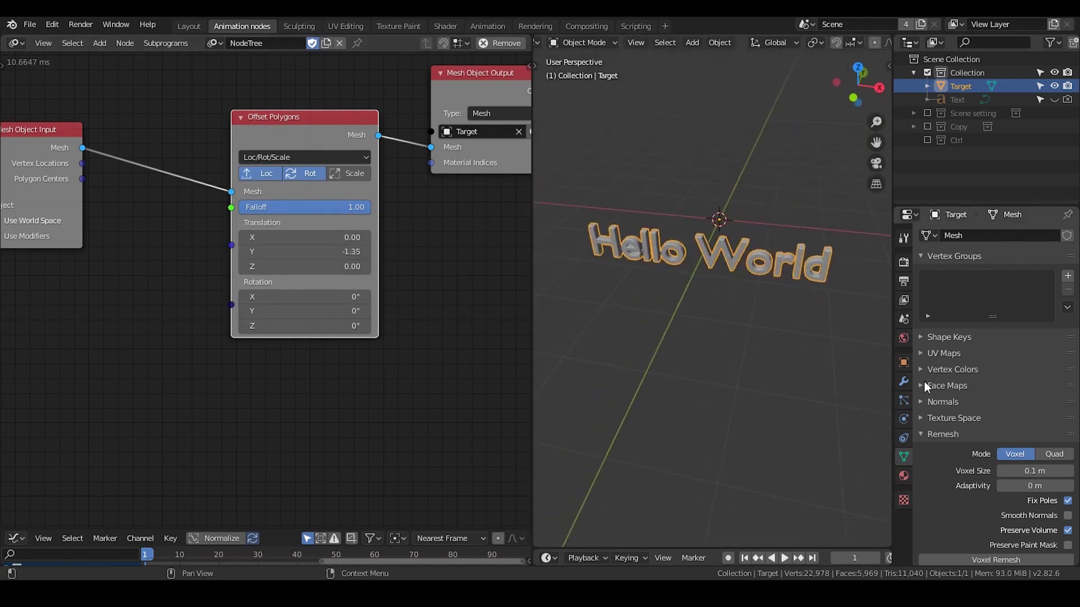
# Show the Target object's transform properties and shift its whole mesh slightly in Edit Mode.
pyautogui.click(902, 363)
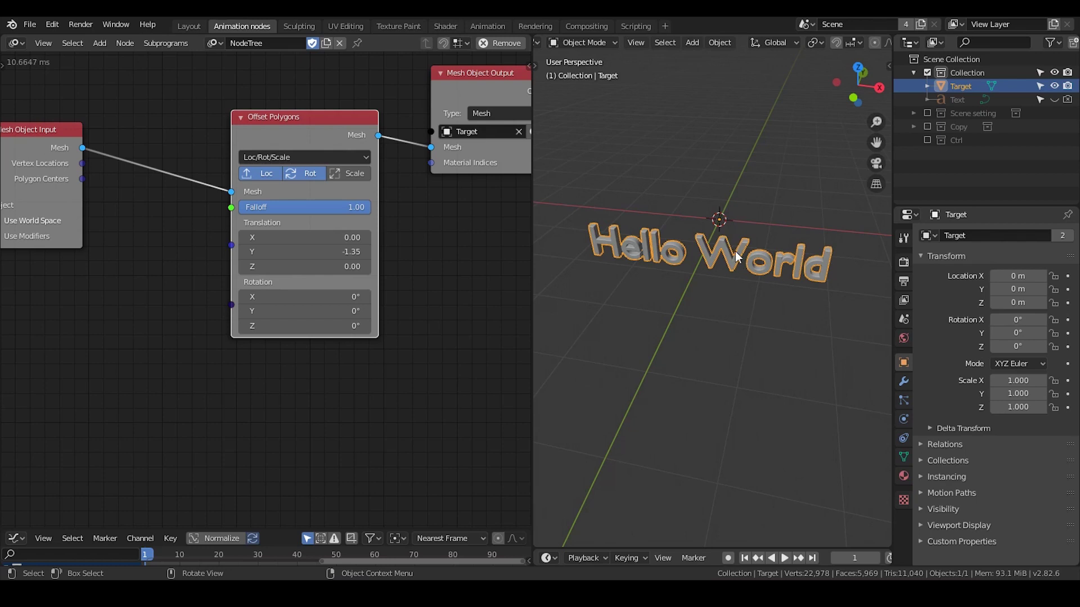
pyautogui.press('Tab')
pyautogui.press('g')
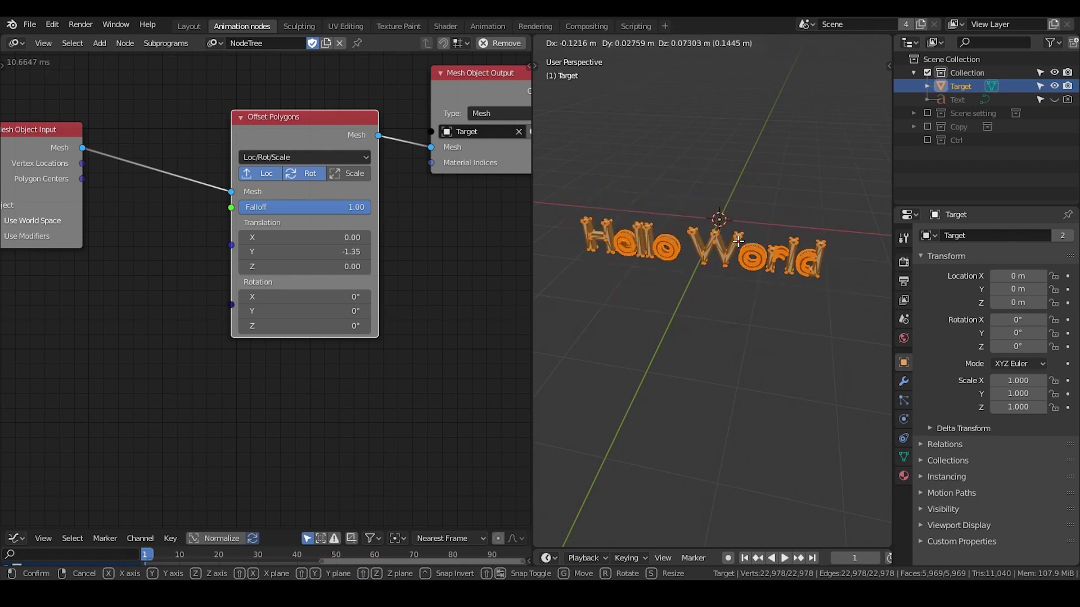
pyautogui.click(736, 239)
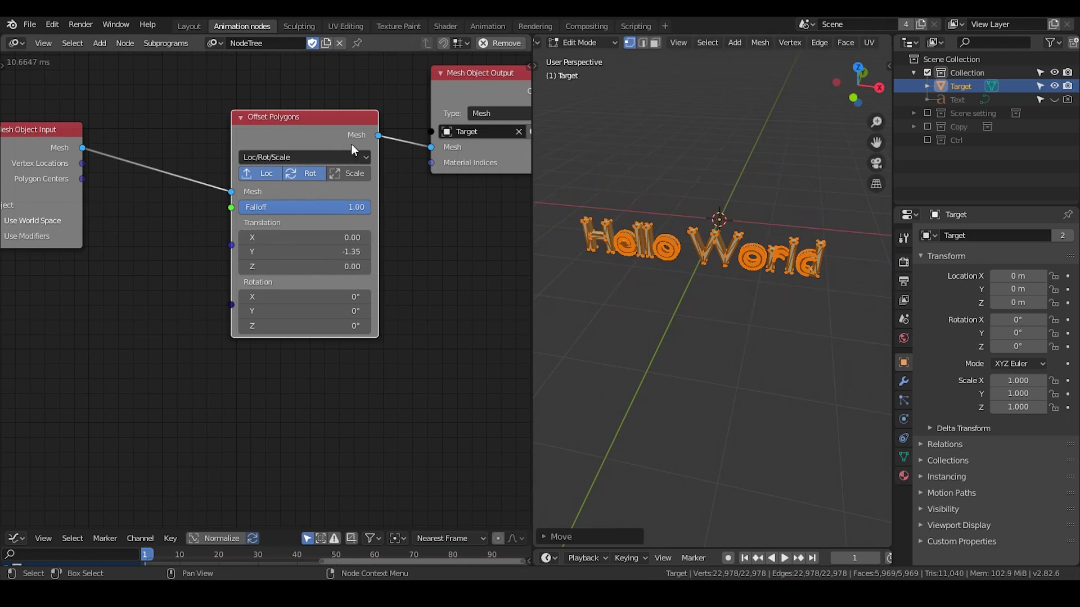
# In face selection, move two single faces of the letter W away from the text and return to Object Mode.
pyautogui.press('3')
pyautogui.click(774, 276)
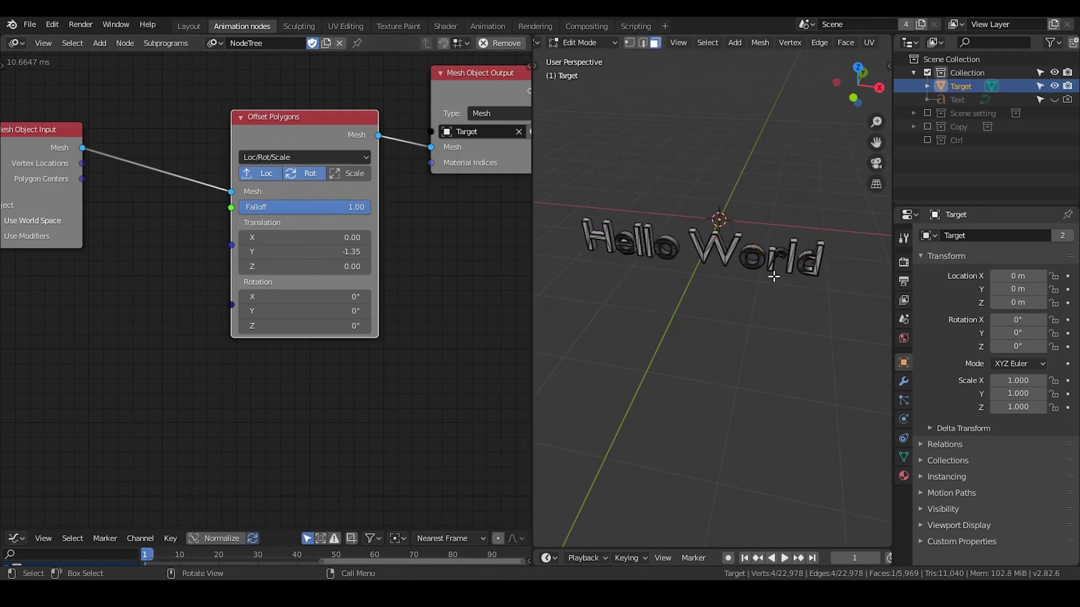
pyautogui.click(717, 242)
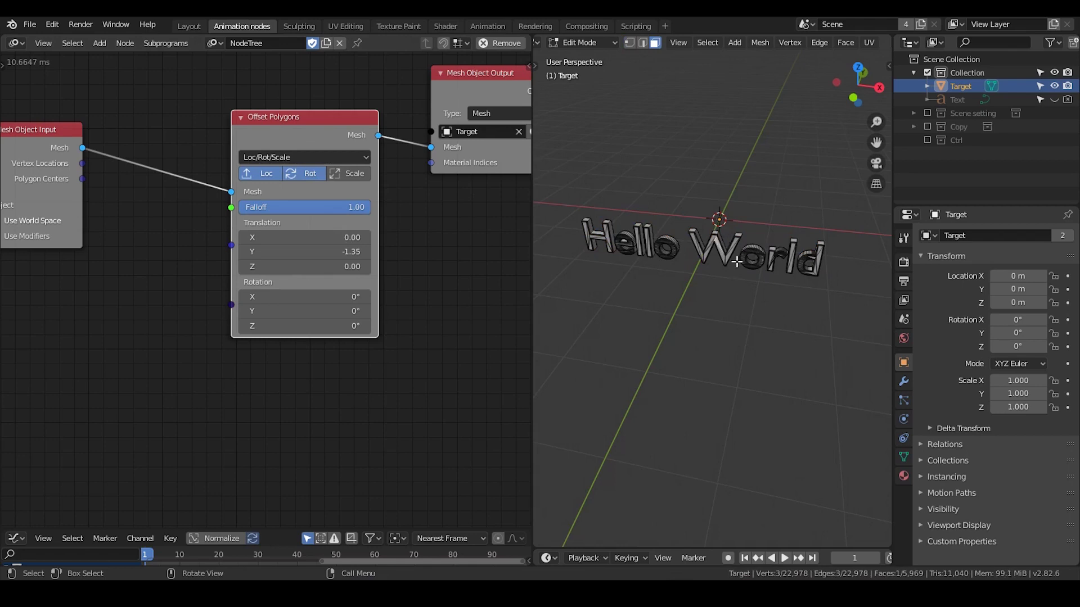
pyautogui.press('g')
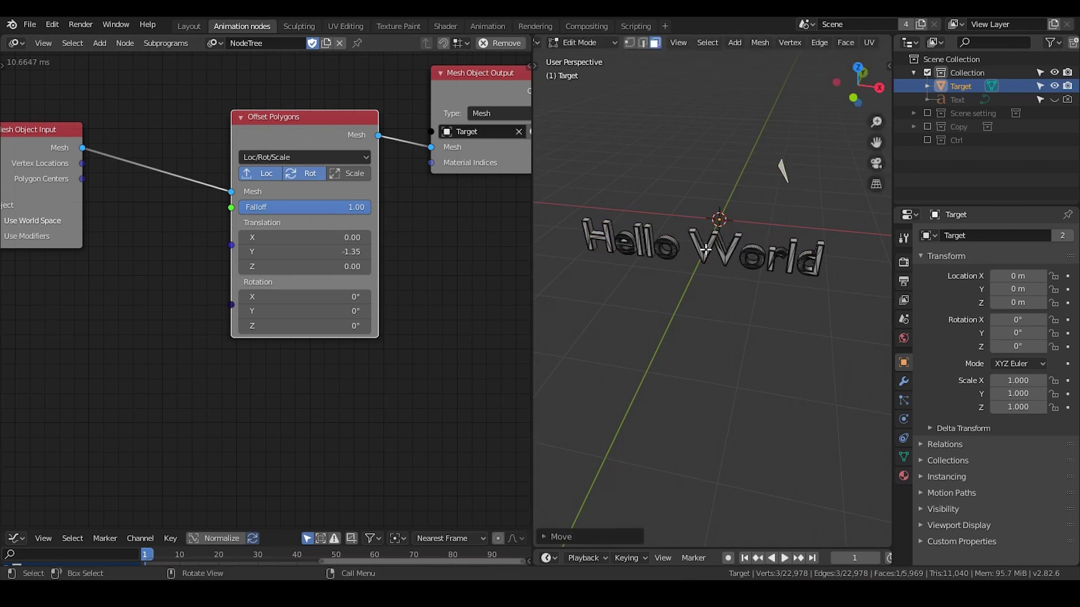
pyautogui.click(706, 250)
pyautogui.press('g')
pyautogui.click(658, 201)
pyautogui.press('Tab')
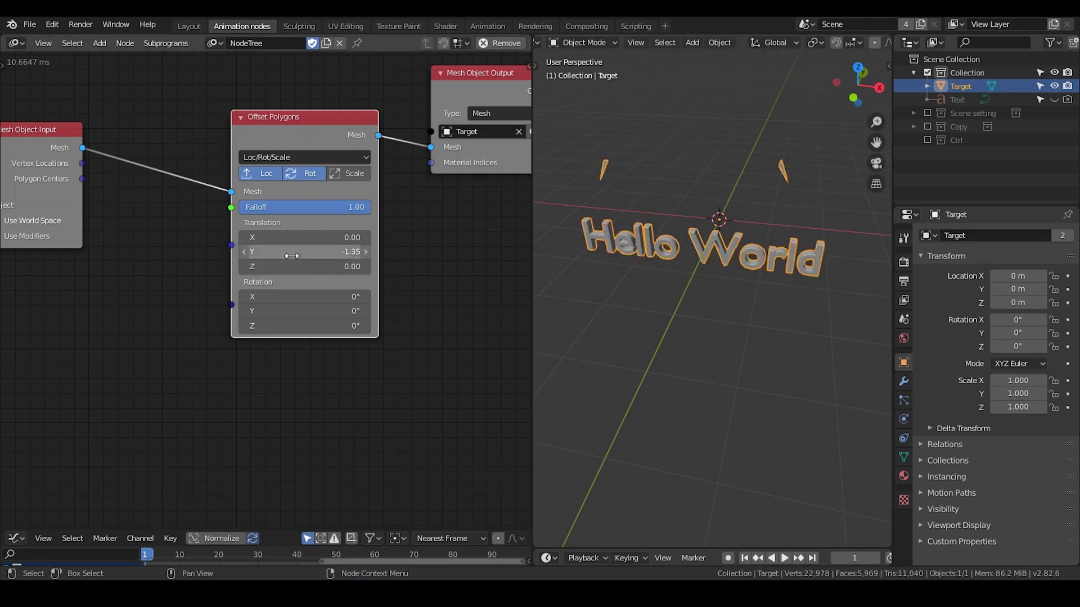
# Set the Y translation in the Offset Polygons node to 0.
pyautogui.moveTo(292, 254); pyautogui.dragTo(349, 254)
pyautogui.click(293, 254)
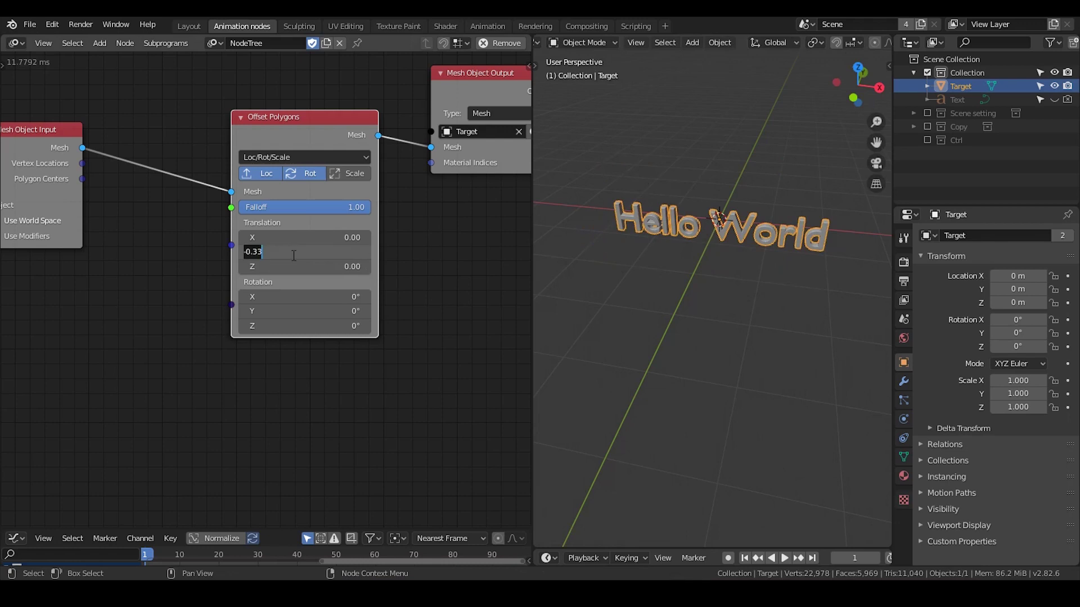
pyautogui.write('0')
pyautogui.press('Return')
# Move the Offset Polygons and Mesh Object Output nodes together farther from Mesh Object Input to make room between them.
pyautogui.scroll(1, 355, 278)
pyautogui.moveTo(355, 279); pyautogui.dragTo(237, 293, button='middle')
pyautogui.scroll(-3, 236, 293)
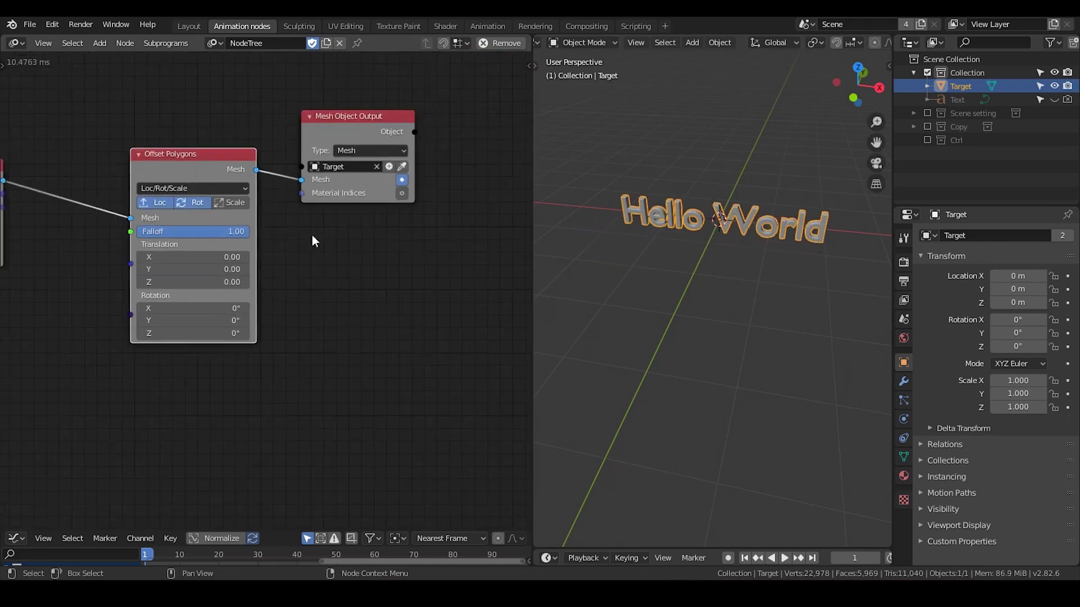
pyautogui.moveTo(429, 112); pyautogui.dragTo(189, 307)
pyautogui.press('g')
pyautogui.click(462, 250)
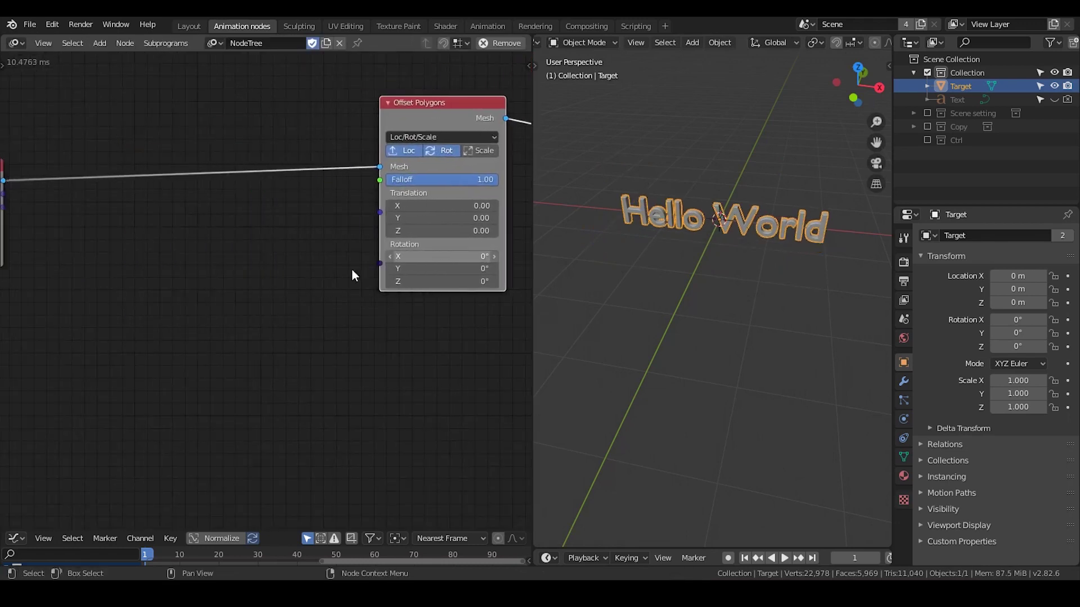
# Add a Vector Wiggle node between Mesh Object Input and Offset Polygons and switch it to generate a list of vectors.
pyautogui.scroll(-1, 281, 273)
pyautogui.moveTo(189, 275); pyautogui.dragTo(261, 250, button='middle')
pyautogui.scroll(3, 261, 252)
pyautogui.scroll(-2, 261, 249)
pyautogui.click(262, 227)
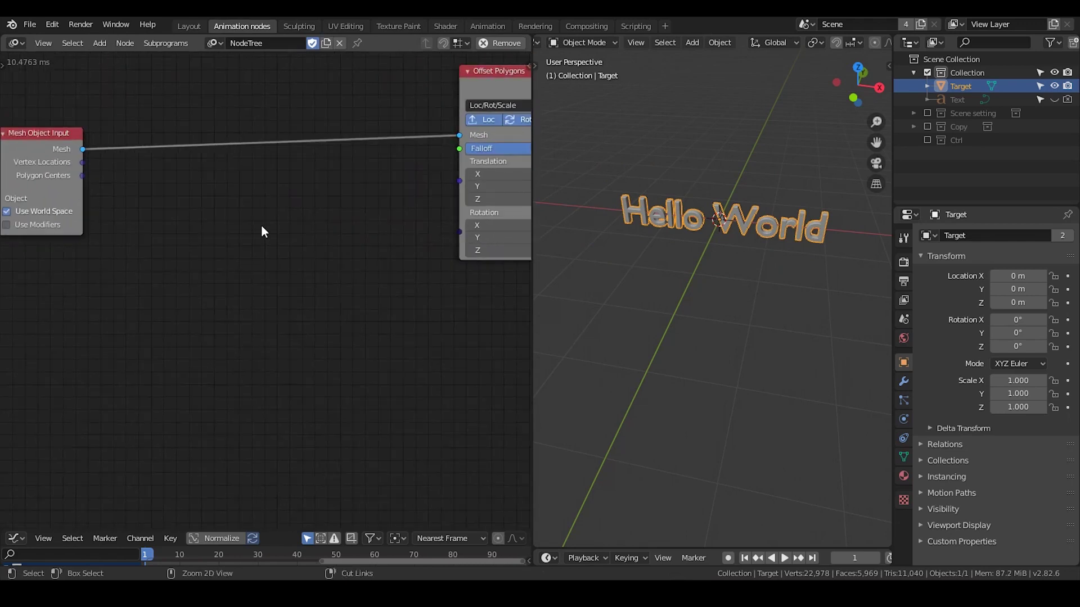
pyautogui.hotkey('ctrl', 'a')
pyautogui.write('vector wiggle')
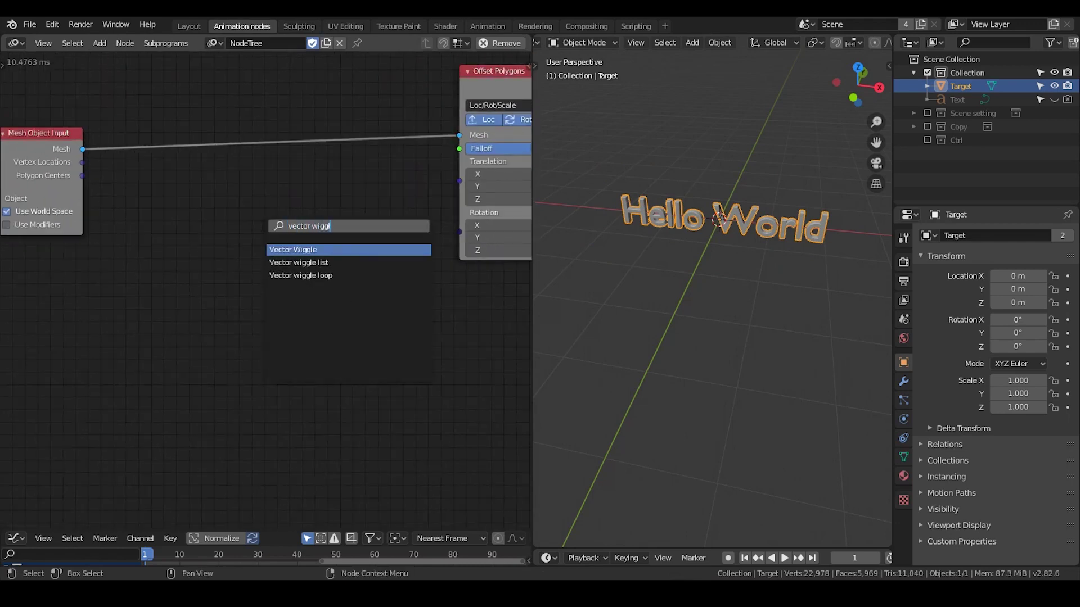
pyautogui.press('Return')
pyautogui.click(275, 161)
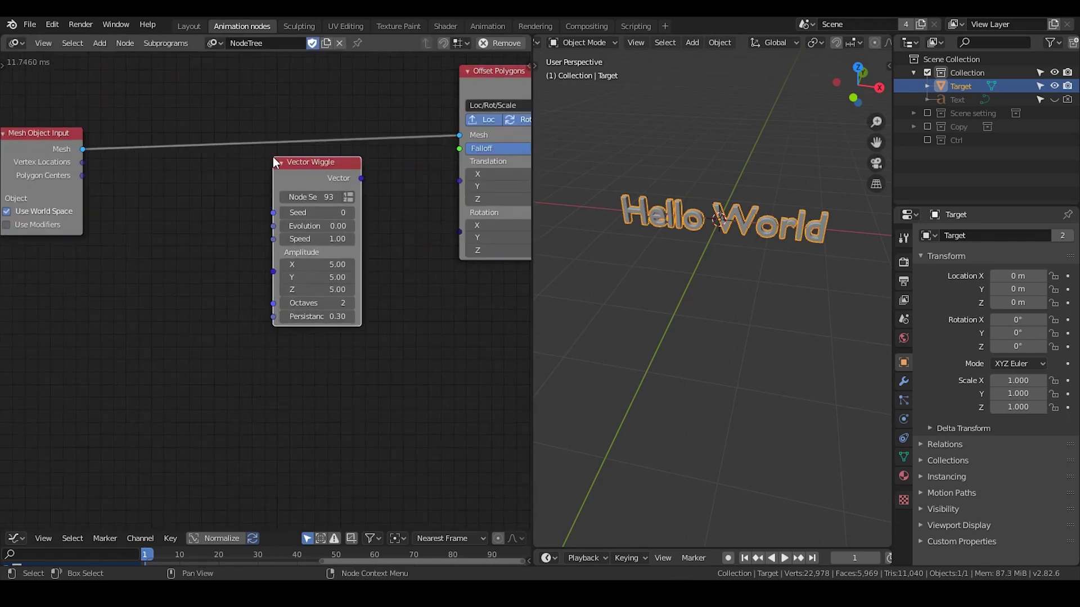
pyautogui.click(349, 197)
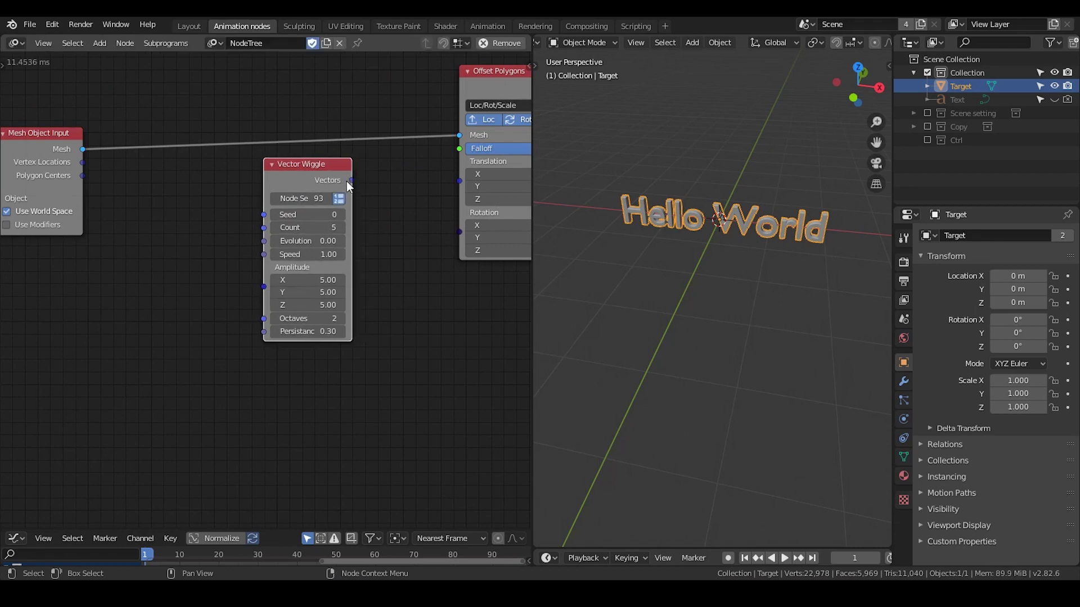
pyautogui.moveTo(277, 181); pyautogui.dragTo(300, 178)
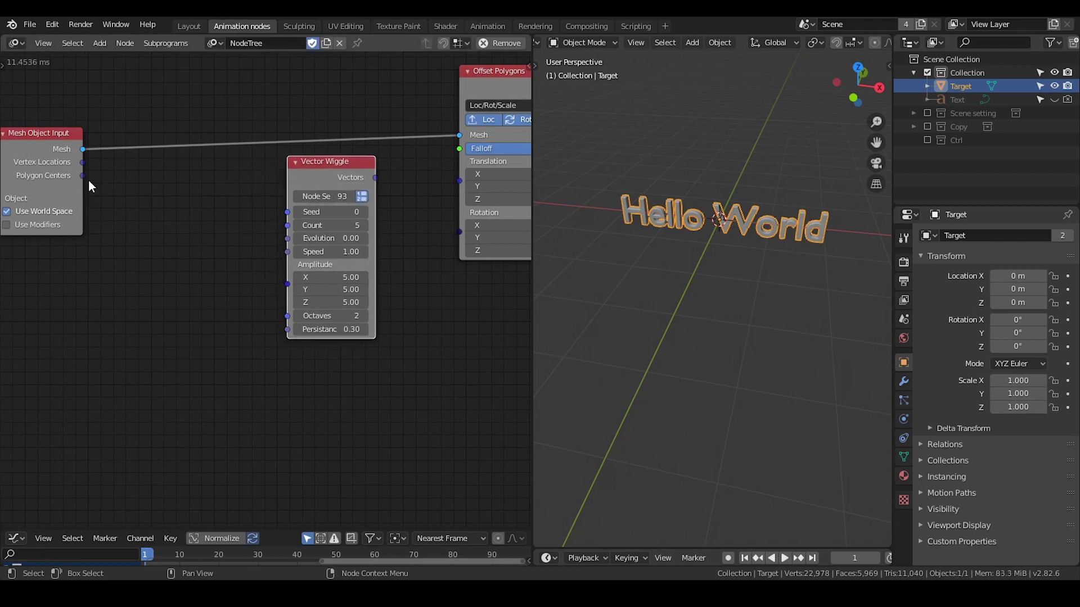
# Link Polygon Centers through a Get Length node to Vector Wiggle's Count, and link its Vectors output to the Offset Polygons translation.
pyautogui.moveTo(82, 176); pyautogui.dragTo(287, 225)
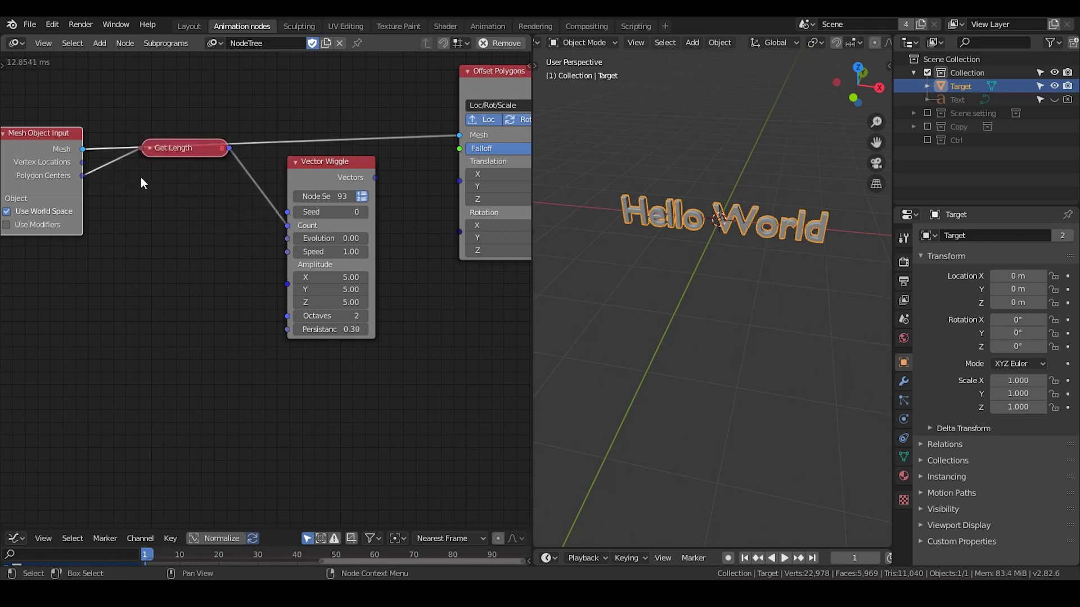
pyautogui.moveTo(161, 156); pyautogui.dragTo(131, 196)
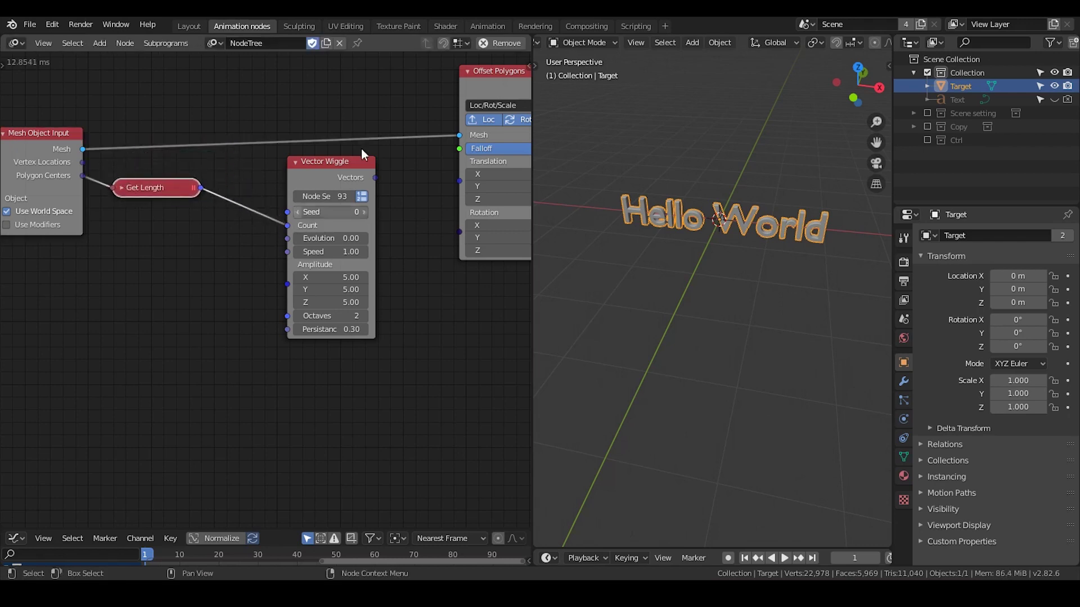
pyautogui.moveTo(330, 176); pyautogui.dragTo(340, 172)
pyautogui.moveTo(87, 175); pyautogui.dragTo(147, 173)
pyautogui.click(325, 171)
pyautogui.moveTo(326, 176); pyautogui.dragTo(460, 185)
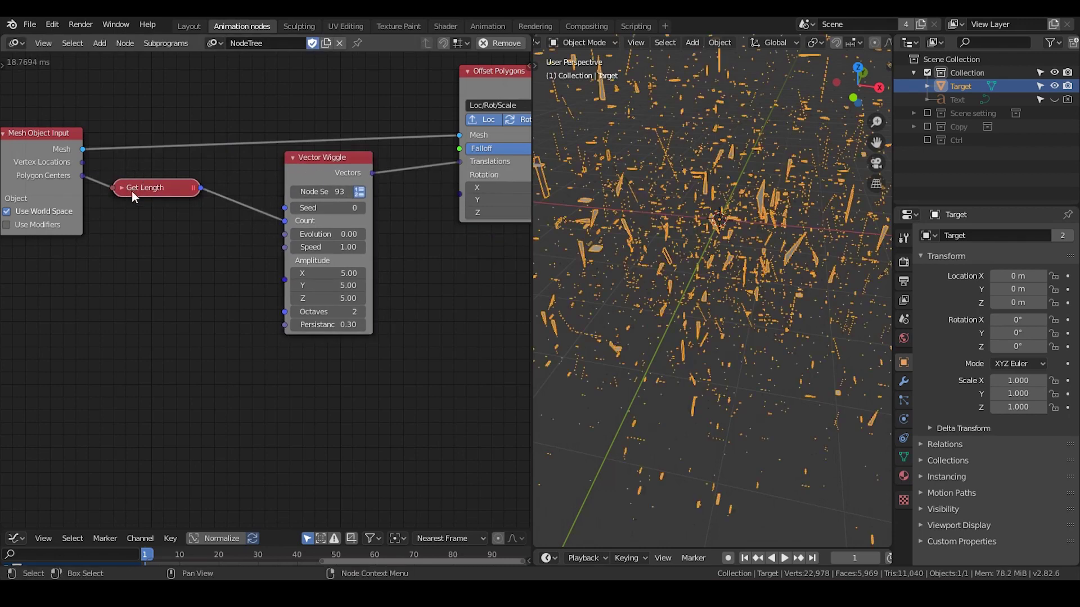
# Shift the Vector Wiggle node aside and add an Euler Wiggle node between it and Offset Polygons.
pyautogui.moveTo(564, 210); pyautogui.dragTo(744, 261, button='middle')
pyautogui.scroll(-3, 741, 236)
pyautogui.scroll(2, 744, 261)
pyautogui.moveTo(320, 192); pyautogui.dragTo(275, 193)
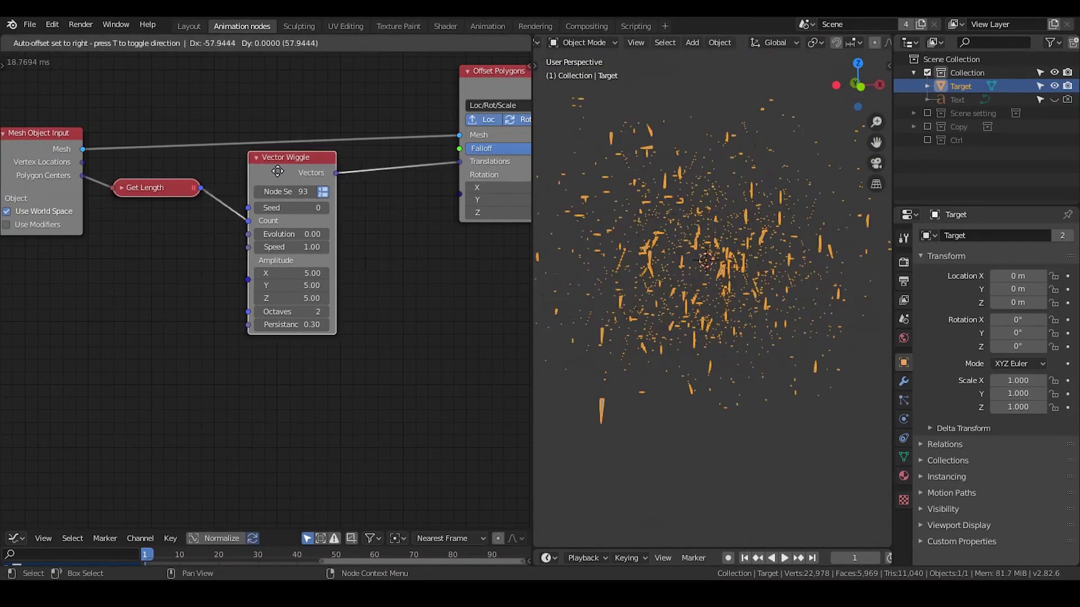
pyautogui.hotkey('ctrl', 'a')
pyautogui.write('euler wig')
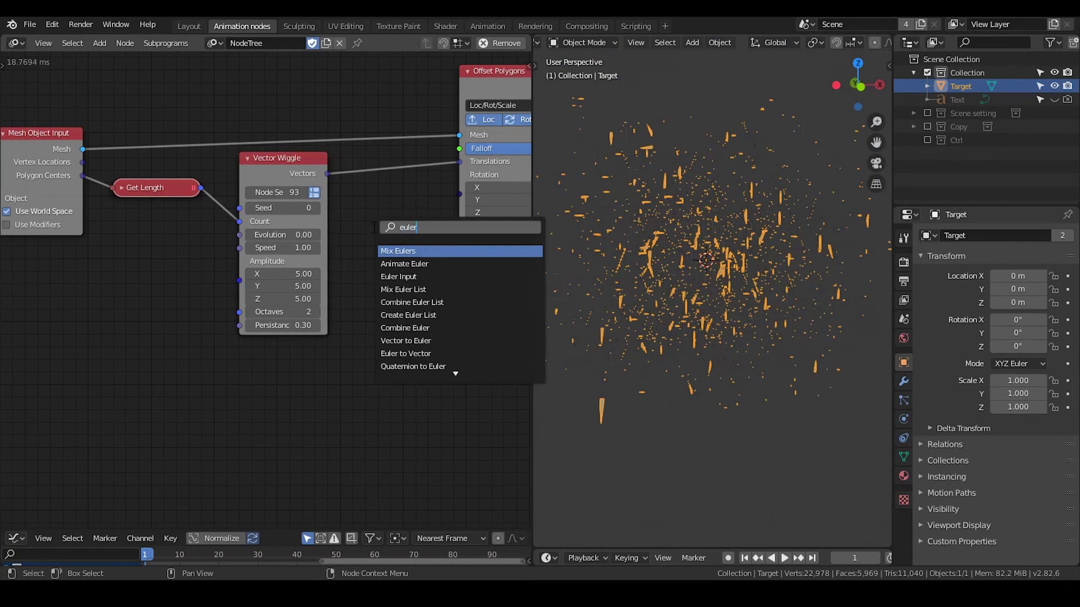
pyautogui.press('Return')
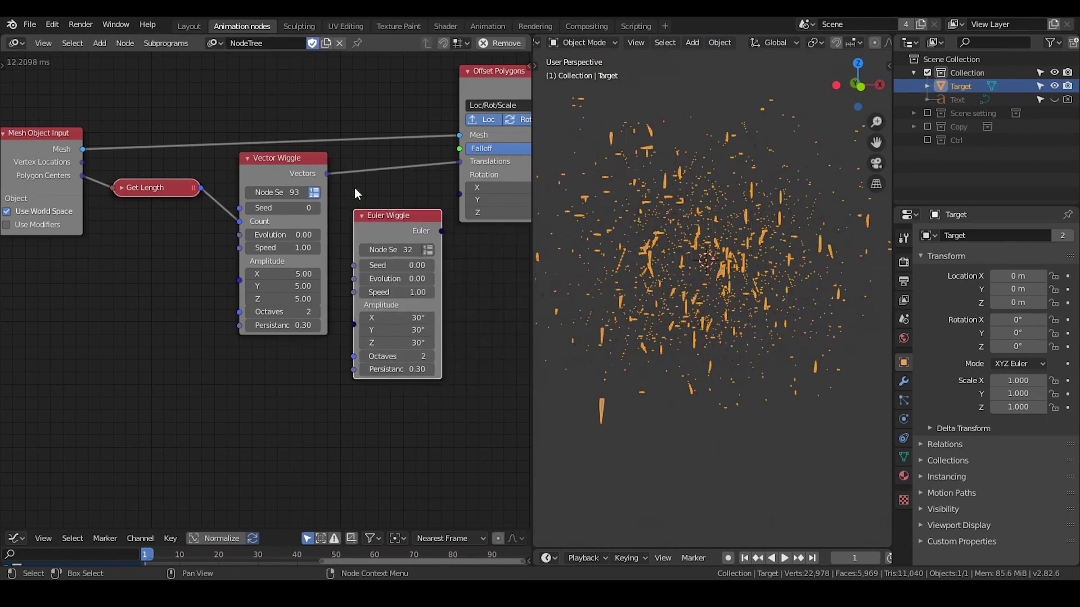
pyautogui.click(352, 213)
pyautogui.moveTo(352, 214); pyautogui.dragTo(294, 197, button='middle')
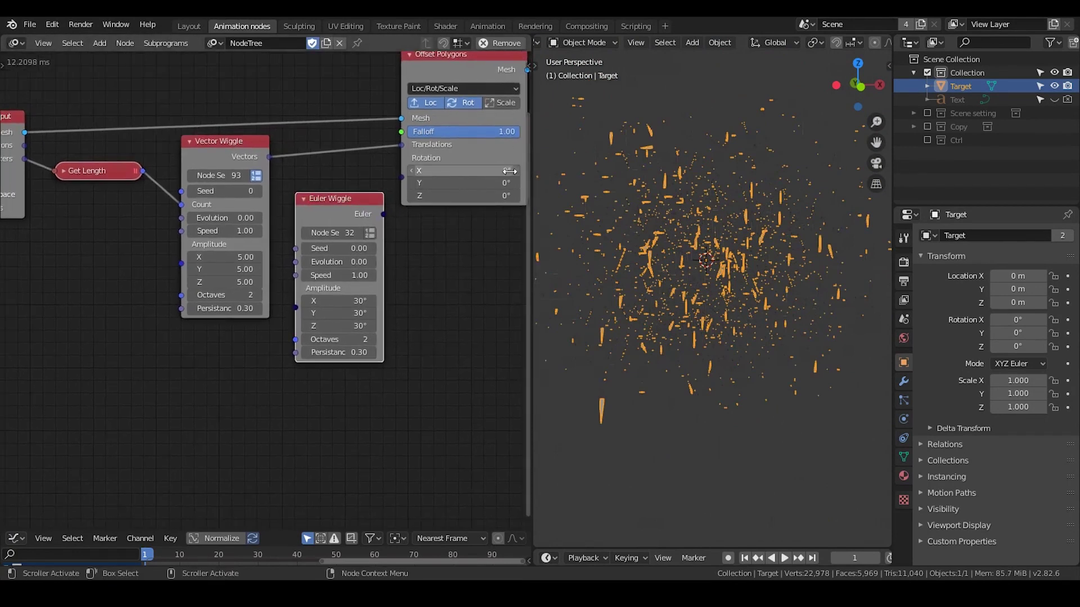
# Switch Euler Wiggle to a list of Eulers, linking its output to the Offset Polygons rotation and Get Length to its Count.
pyautogui.moveTo(344, 207); pyautogui.dragTo(401, 177)
pyautogui.moveTo(274, 203); pyautogui.dragTo(341, 189, button='middle')
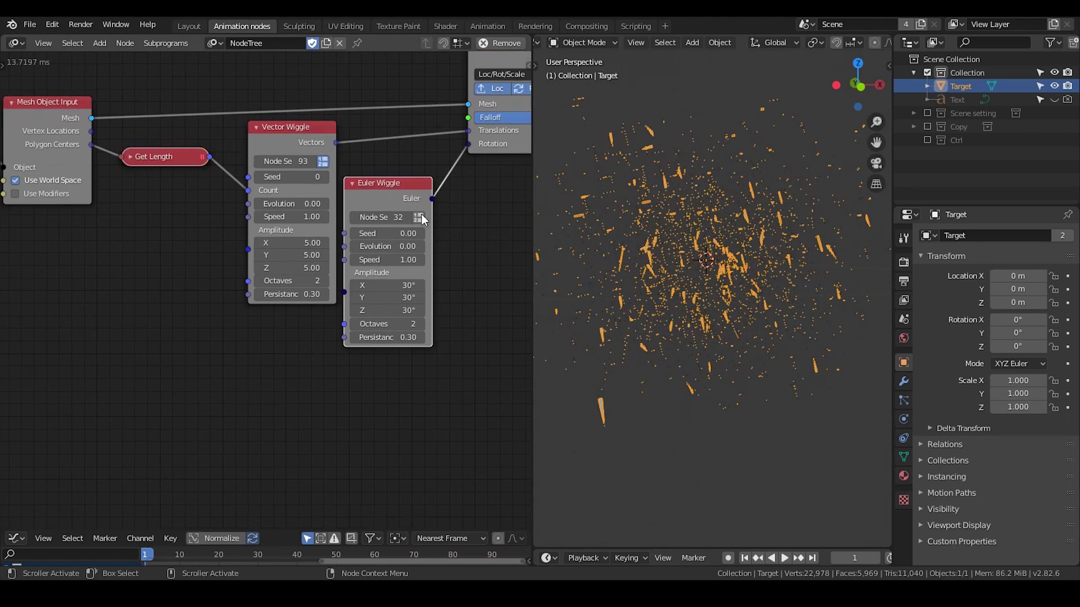
pyautogui.click(352, 231)
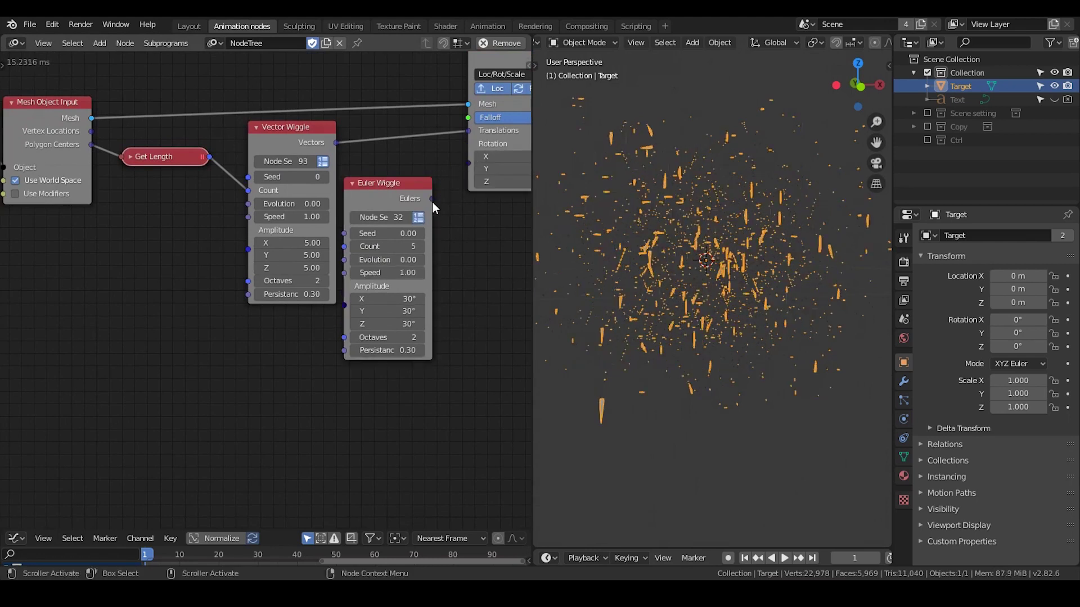
pyautogui.moveTo(432, 201); pyautogui.dragTo(474, 163)
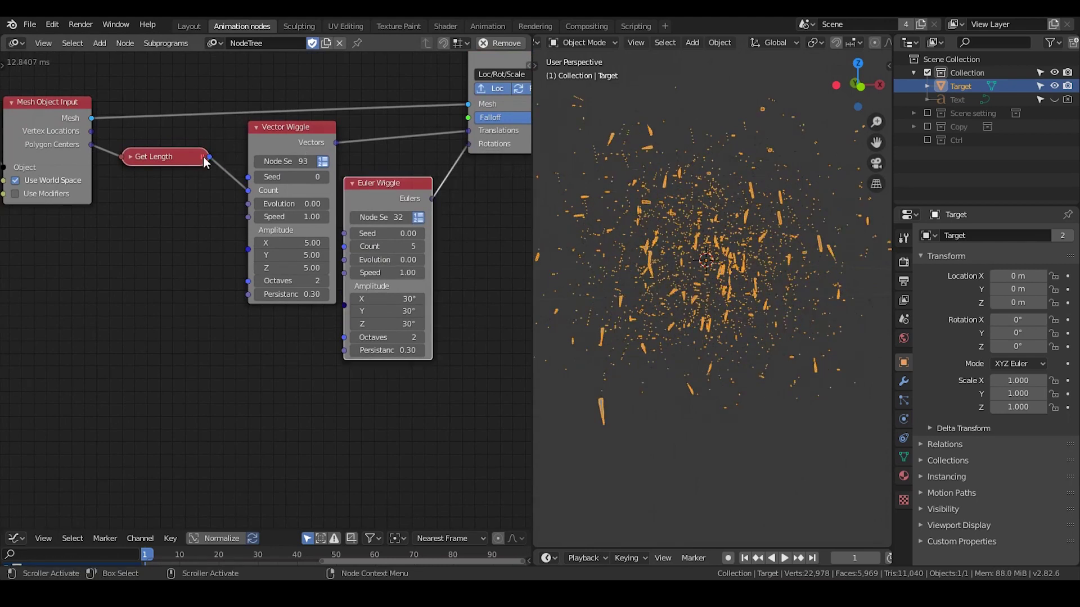
pyautogui.moveTo(209, 157); pyautogui.dragTo(343, 247)
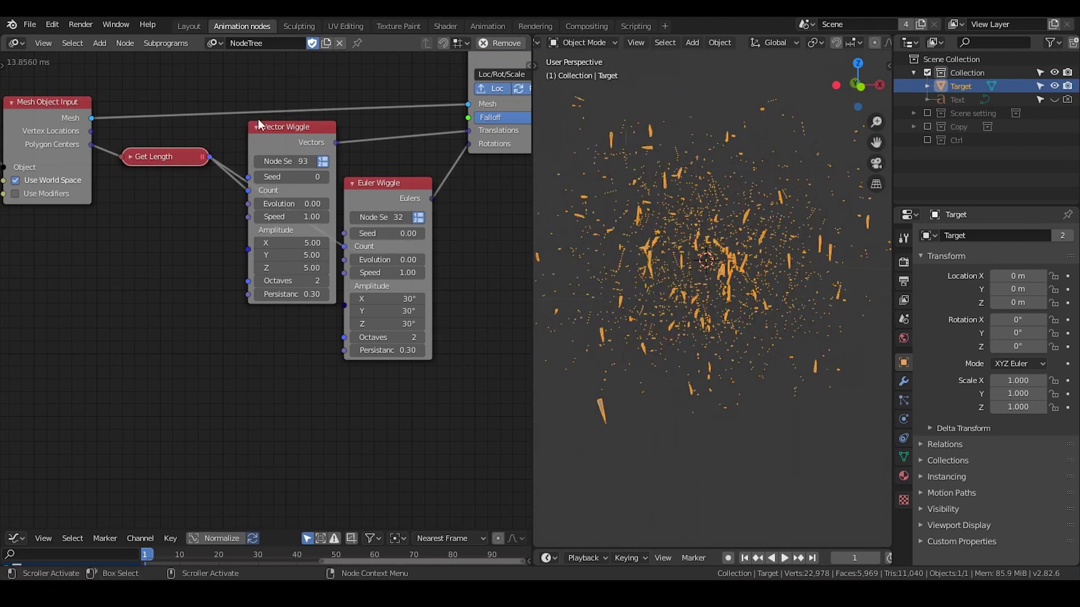
# Shift the Euler Wiggle node closer to Vector Wiggle and add a Random Vector node below Offset Polygons.
pyautogui.moveTo(376, 184); pyautogui.dragTo(336, 214)
pyautogui.moveTo(414, 229); pyautogui.dragTo(321, 217, button='middle')
pyautogui.hotkey('ctrl', 'a')
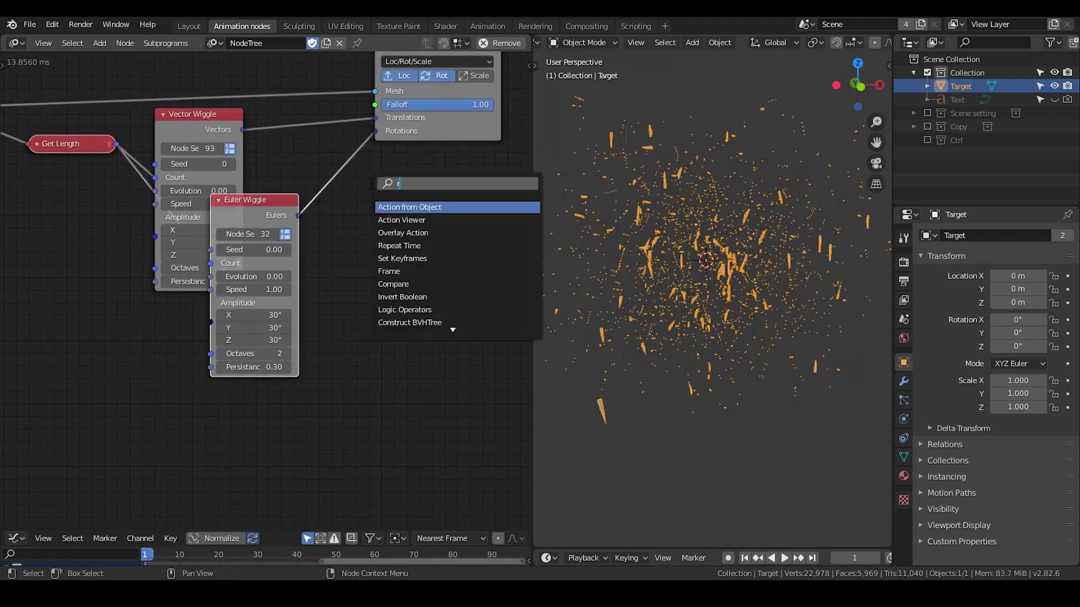
pyautogui.write('random ve')
pyautogui.press('Return')
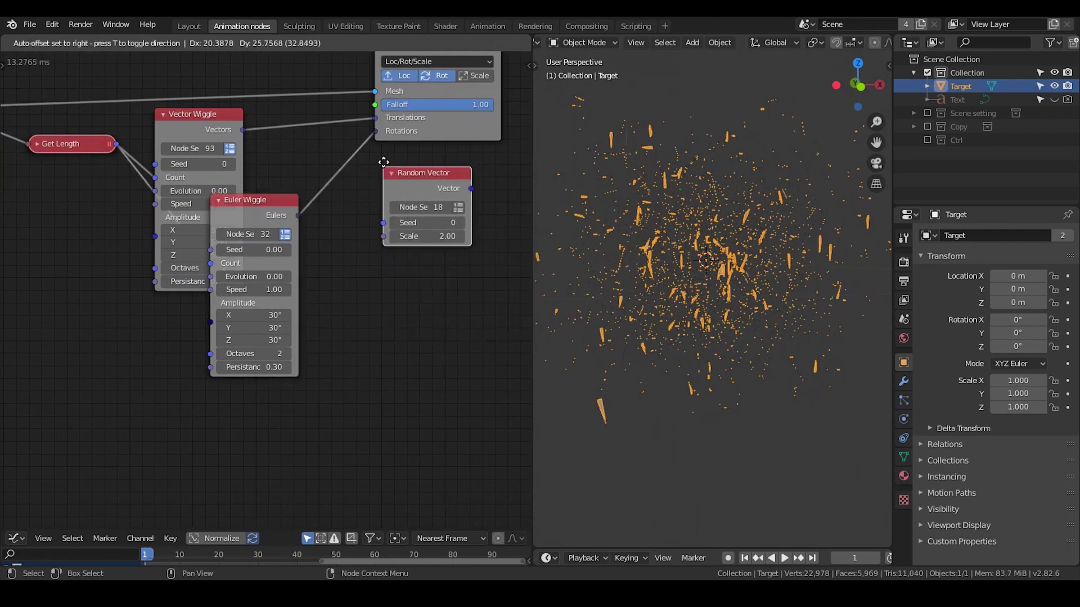
pyautogui.click(383, 164)
# Set Vector Wiggle's Evolution to 46.02 and delete the Random Vector node.
pyautogui.moveTo(189, 140); pyautogui.dragTo(169, 140)
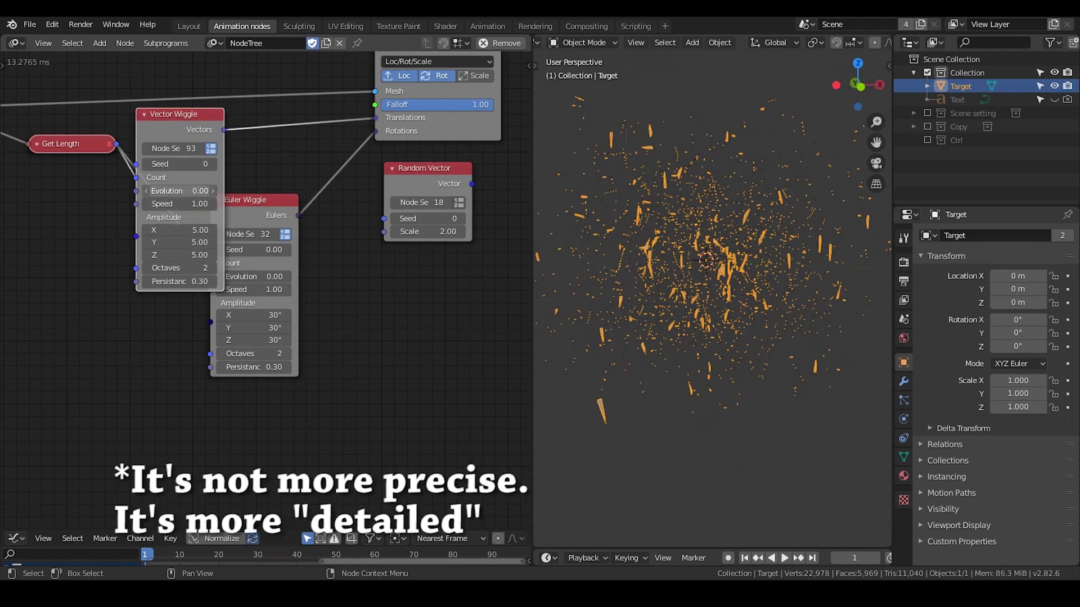
pyautogui.moveTo(180, 190)
pyautogui.mouseDown()
pyautogui.moveTo(270, 191)
pyautogui.moveTo(173, 191)
pyautogui.mouseUp()
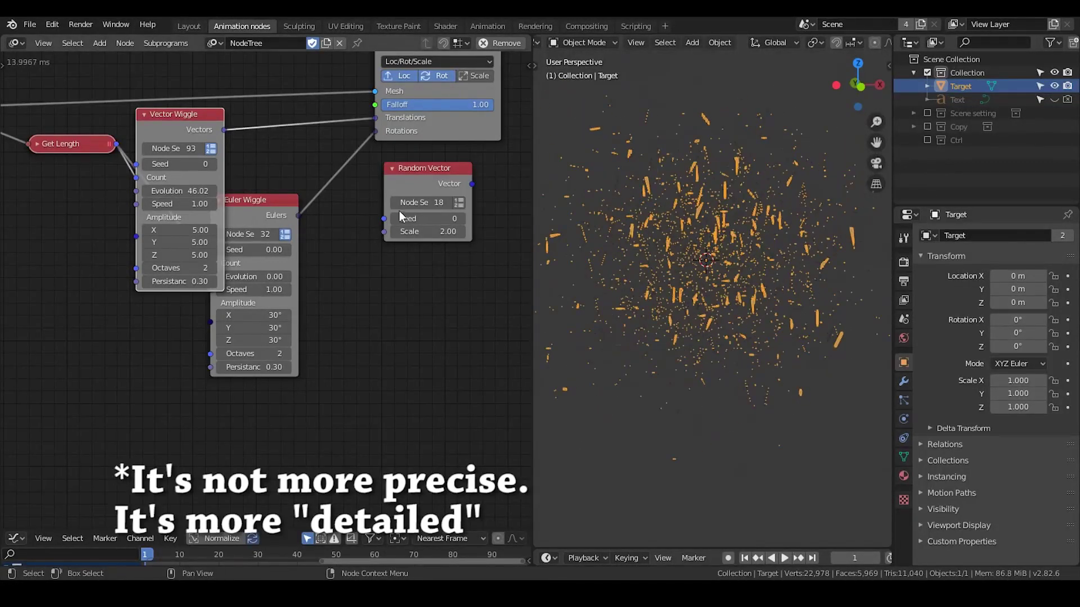
pyautogui.moveTo(441, 181); pyautogui.dragTo(431, 201)
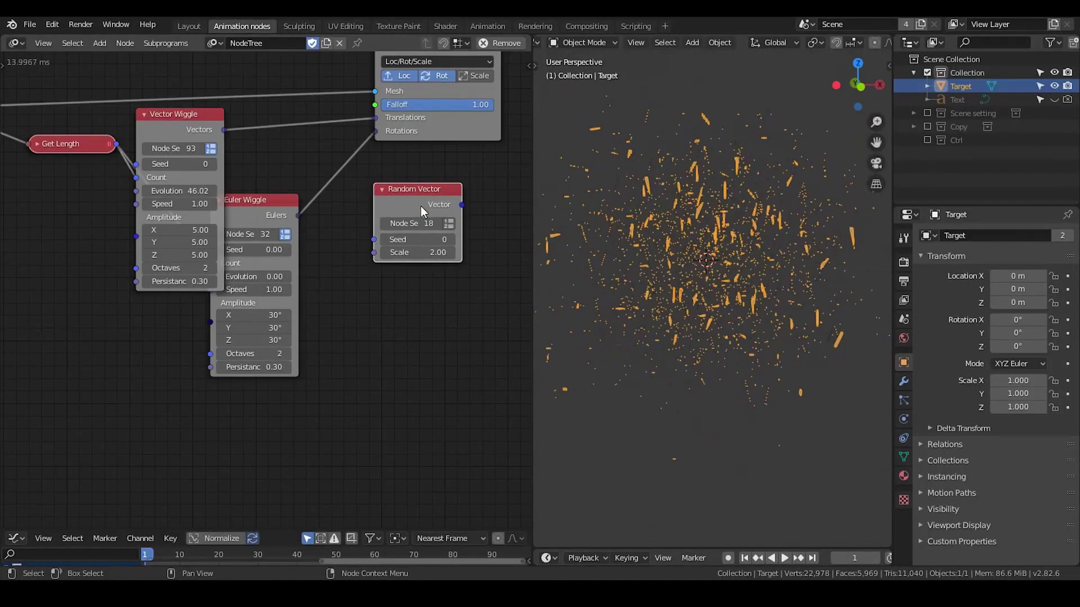
pyautogui.moveTo(191, 128)
pyautogui.mouseDown()
pyautogui.moveTo(217, 121)
pyautogui.moveTo(193, 114)
pyautogui.mouseUp()
pyautogui.press('x')
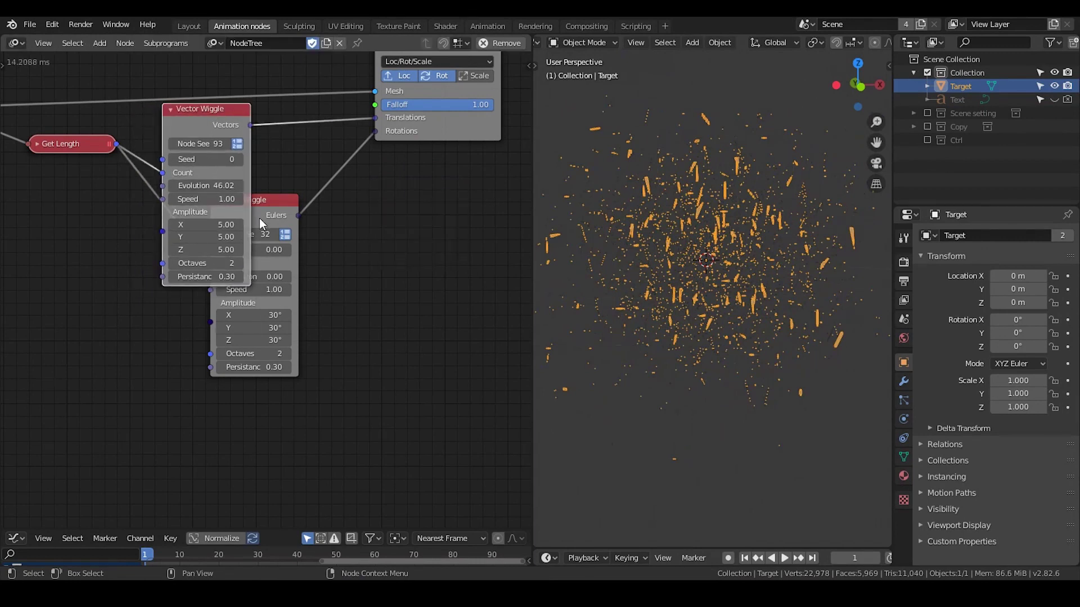
# Set Euler Wiggle's amplitude to 360° on X, Y and Z, and tuck the node against Vector Wiggle.
pyautogui.moveTo(275, 210); pyautogui.dragTo(295, 196)
pyautogui.moveTo(272, 300); pyautogui.dragTo(272, 325)
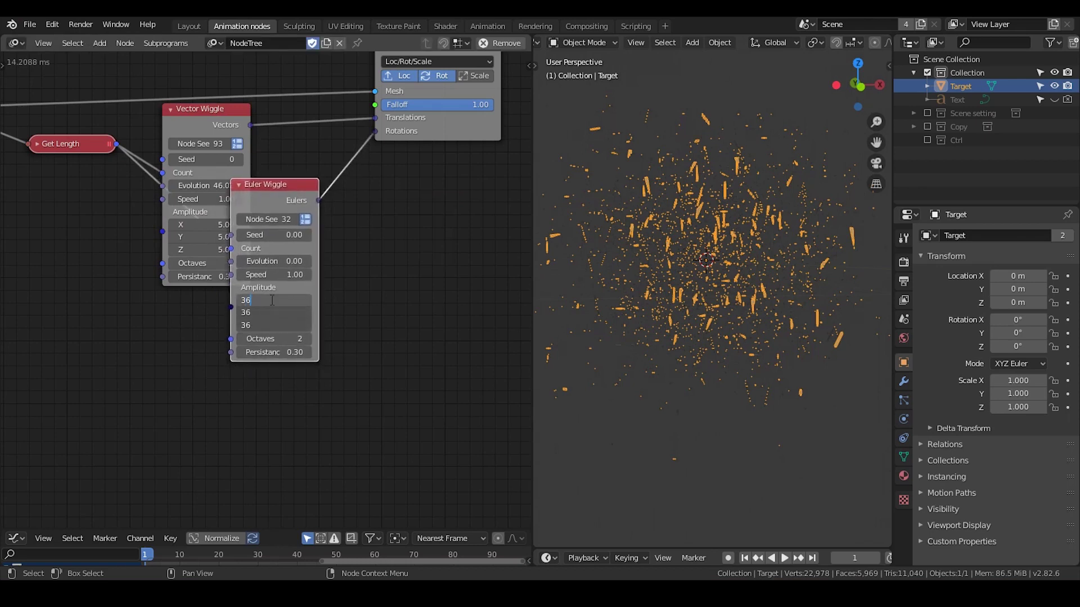
pyautogui.press('Return')
pyautogui.moveTo(775, 293); pyautogui.dragTo(756, 314, button='middle')
pyautogui.moveTo(269, 195); pyautogui.dragTo(200, 215)
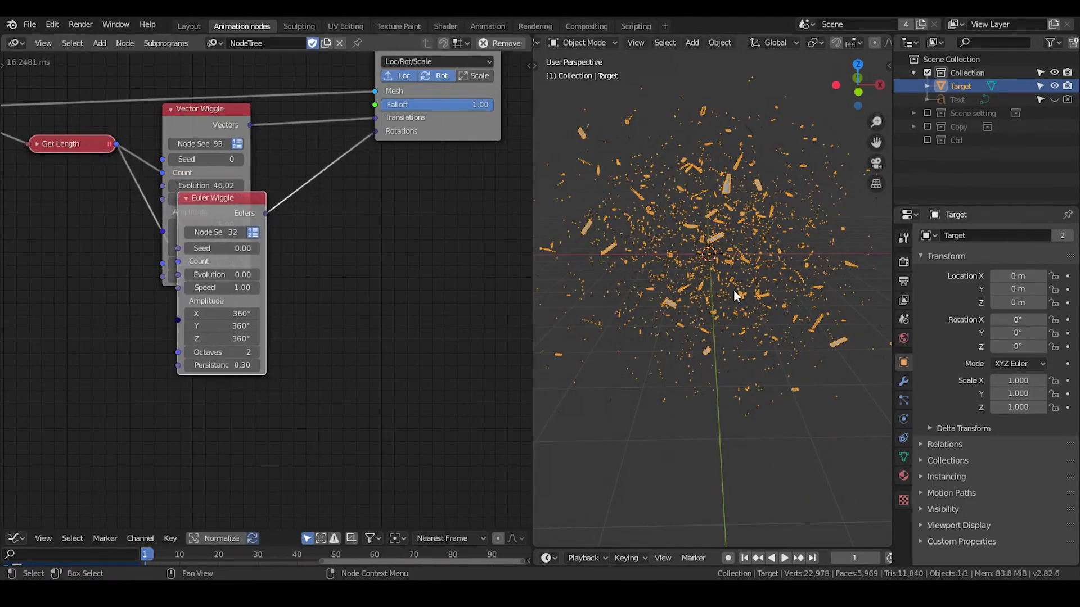
# Deselect the Target mesh, lower the Offset Polygons falloff to 0.00, and switch the viewport to the camera view.
pyautogui.scroll(-1, 750, 348)
pyautogui.click(765, 410)
pyautogui.moveTo(457, 156); pyautogui.dragTo(433, 184, button='middle')
pyautogui.moveTo(452, 129); pyautogui.dragTo(358, 136)
pyautogui.press('KP_0')
pyautogui.moveTo(397, 213); pyautogui.dragTo(446, 246, button='middle')
pyautogui.moveTo(240, 266)
pyautogui.mouseDown()
pyautogui.moveTo(216, 268)
pyautogui.moveTo(227, 269)
pyautogui.mouseUp()
pyautogui.moveTo(336, 257); pyautogui.dragTo(299, 301, button='middle')
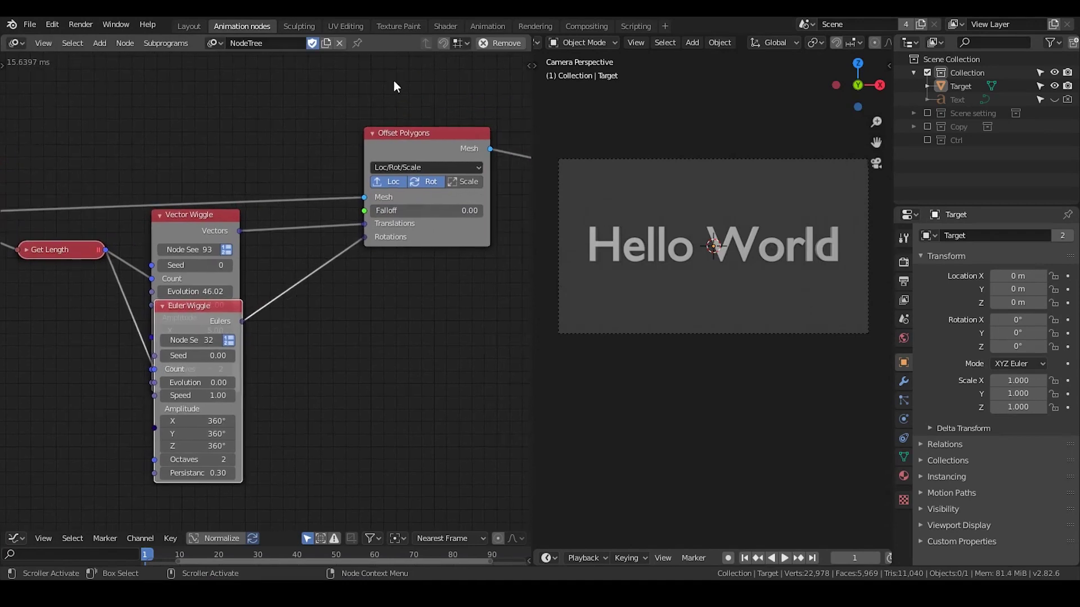
# Add an Object Controller Falloff node above the Vector Wiggle node.
pyautogui.hotkey('ctrl', 'a')
pyautogui.write('object contr')
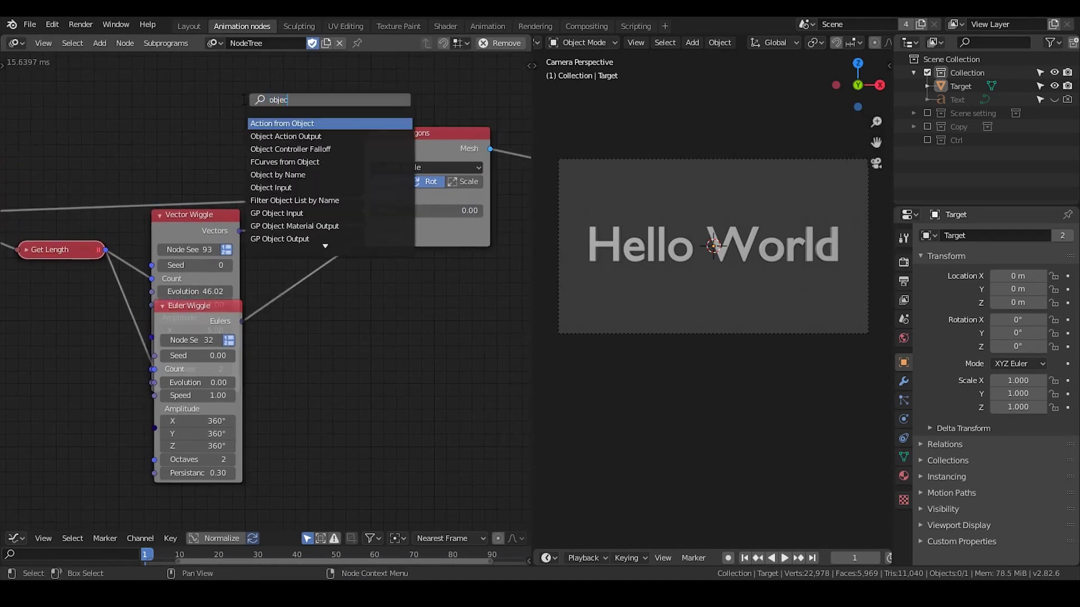
pyautogui.press('Return')
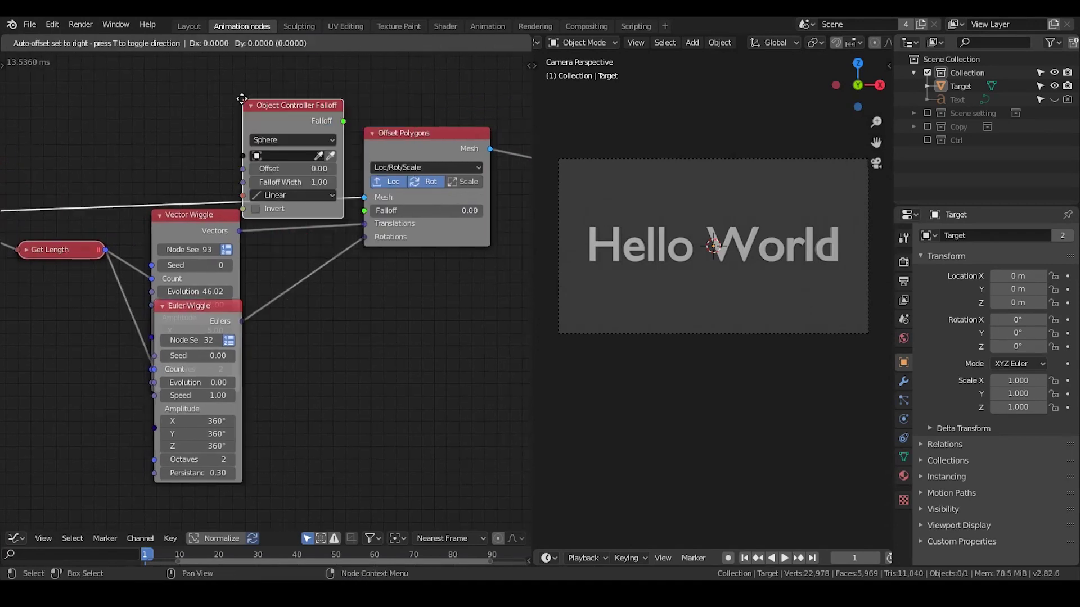
# Enable the Ctrl collection, hide Target Spline, and select the Controller empty.
pyautogui.click(927, 140)
pyautogui.click(966, 154)
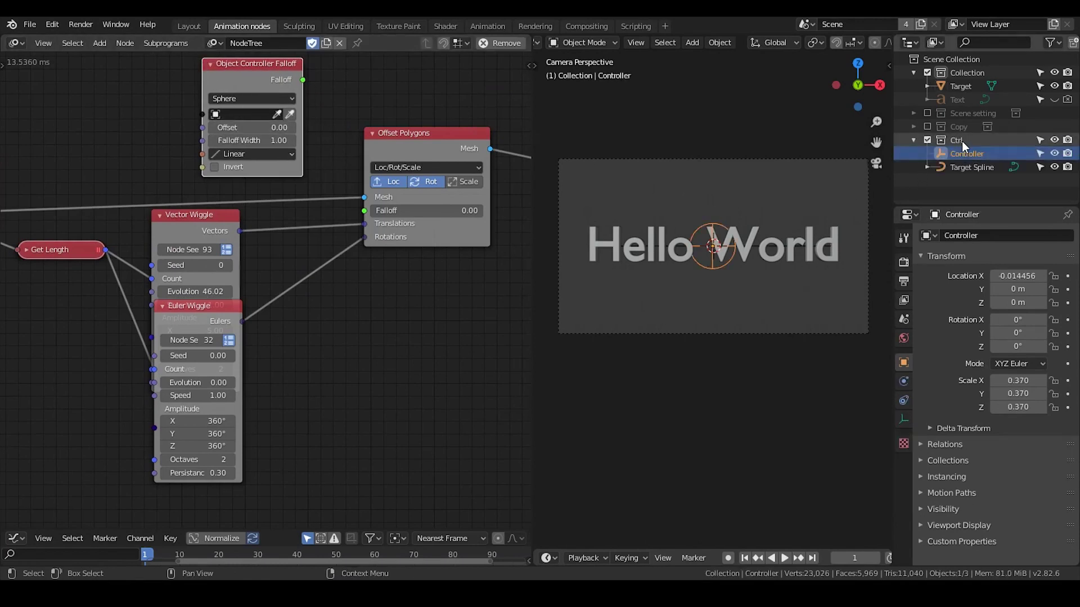
pyautogui.click(961, 140)
pyautogui.click(970, 153)
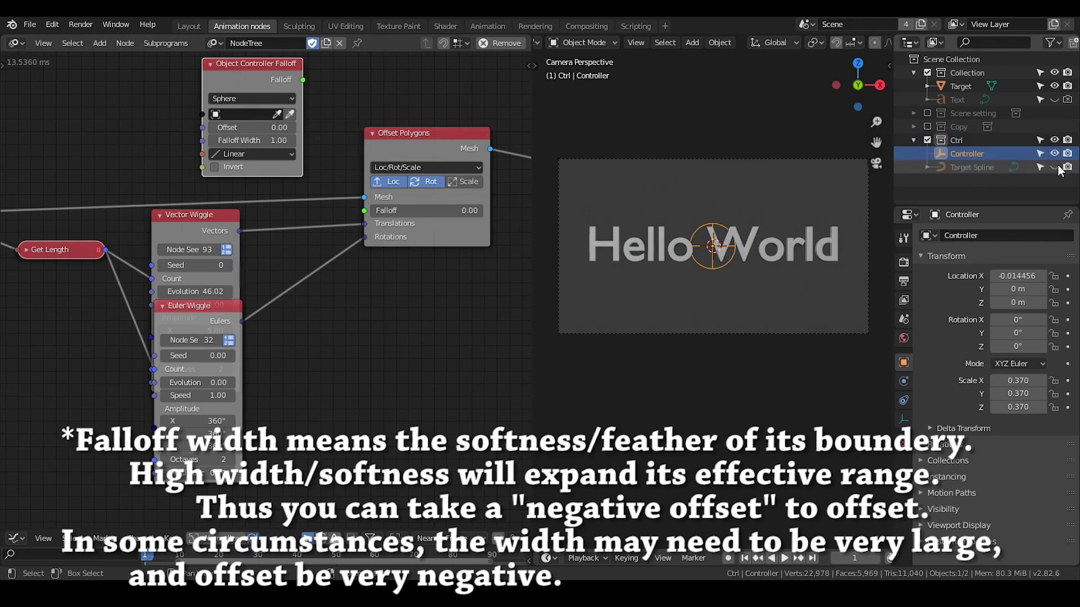
pyautogui.click(1065, 167)
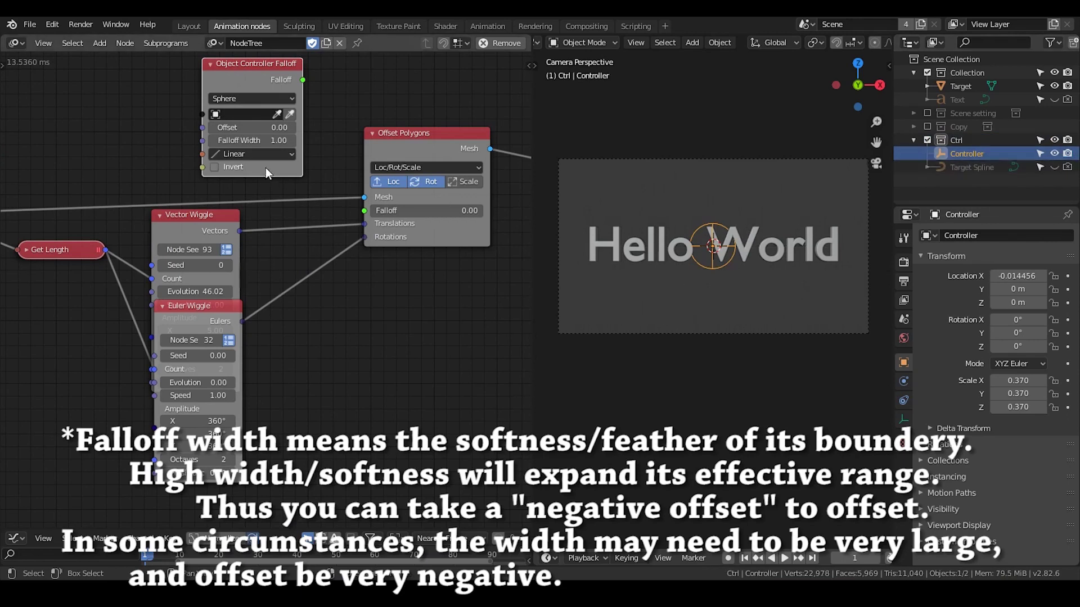
# Assign Controller as the Object Controller Falloff's object and link its Falloff output to the Offset Polygons falloff.
pyautogui.moveTo(275, 102); pyautogui.dragTo(277, 153)
pyautogui.moveTo(340, 203); pyautogui.dragTo(362, 217)
pyautogui.moveTo(437, 299); pyautogui.dragTo(397, 271, button='middle')
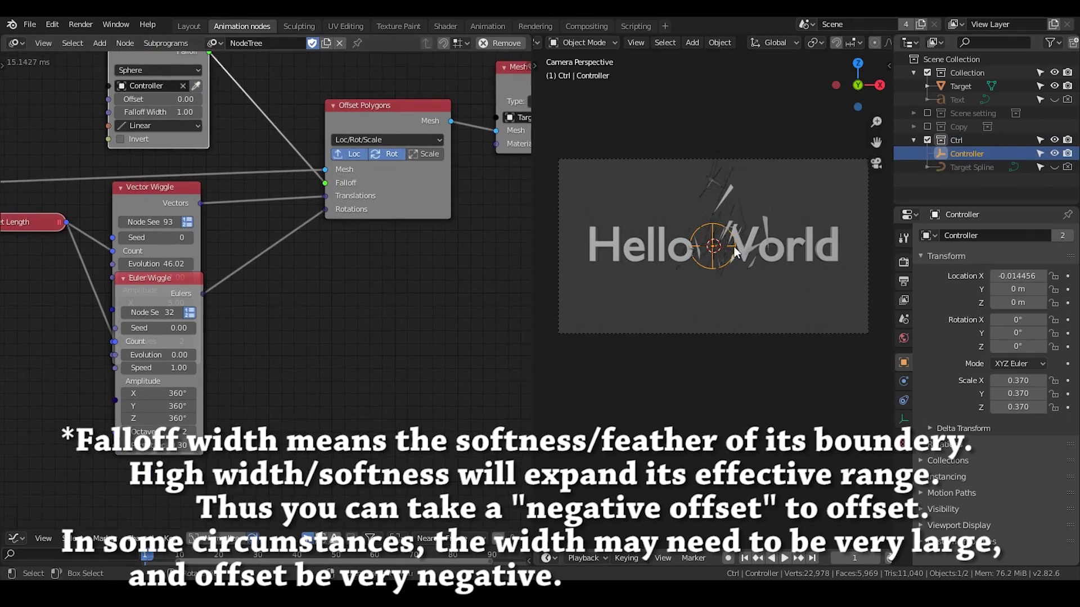
# Scale the Controller empty up to about 0.495.
pyautogui.press('s')
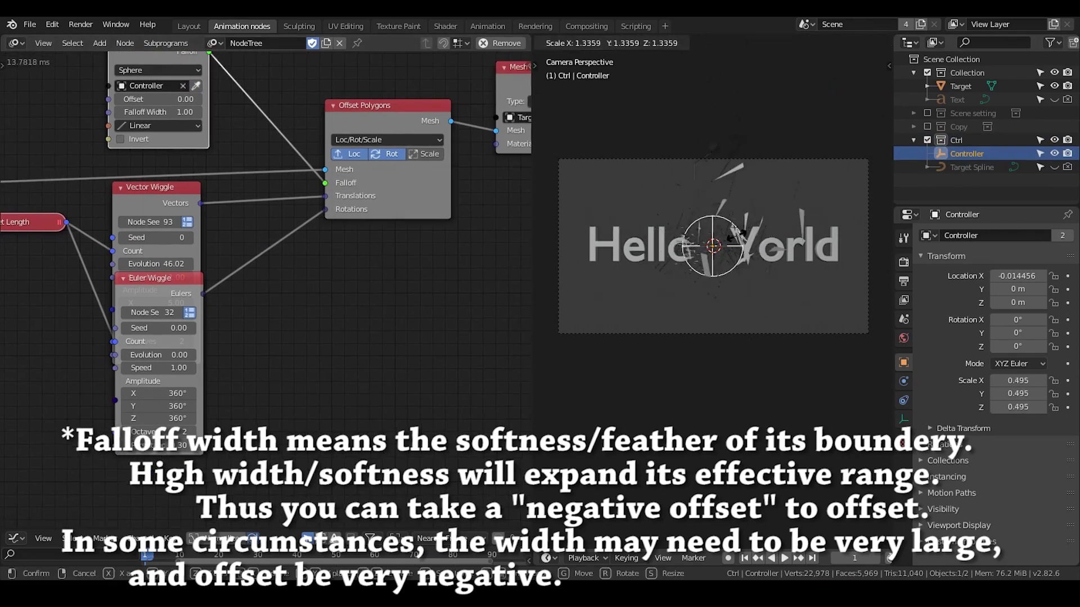
pyautogui.click(738, 198)
pyautogui.click(732, 164)
pyautogui.click(707, 214)
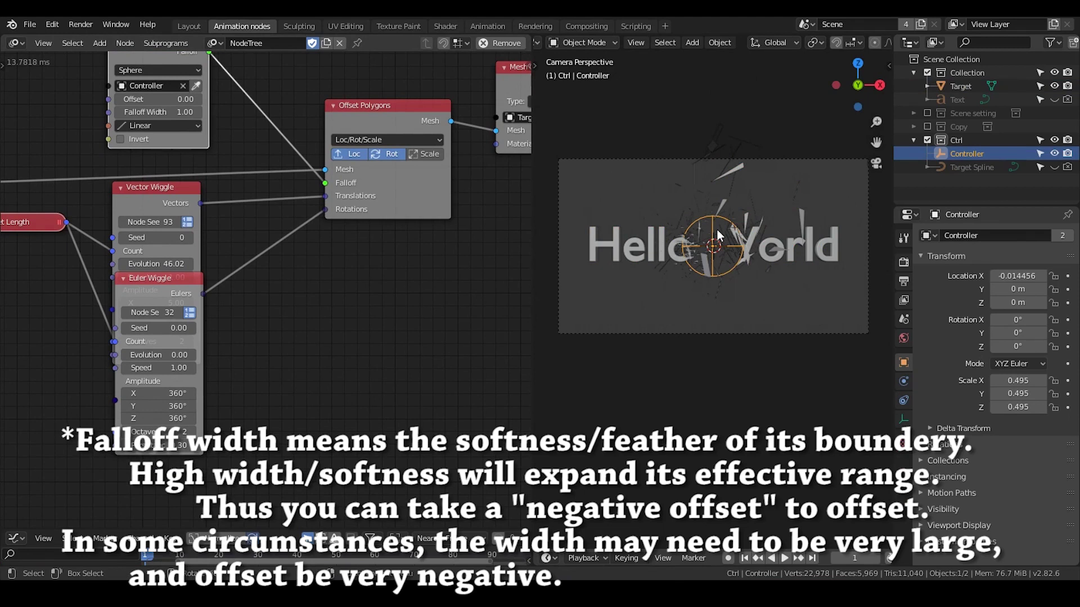
pyautogui.press('g')
pyautogui.press('x')
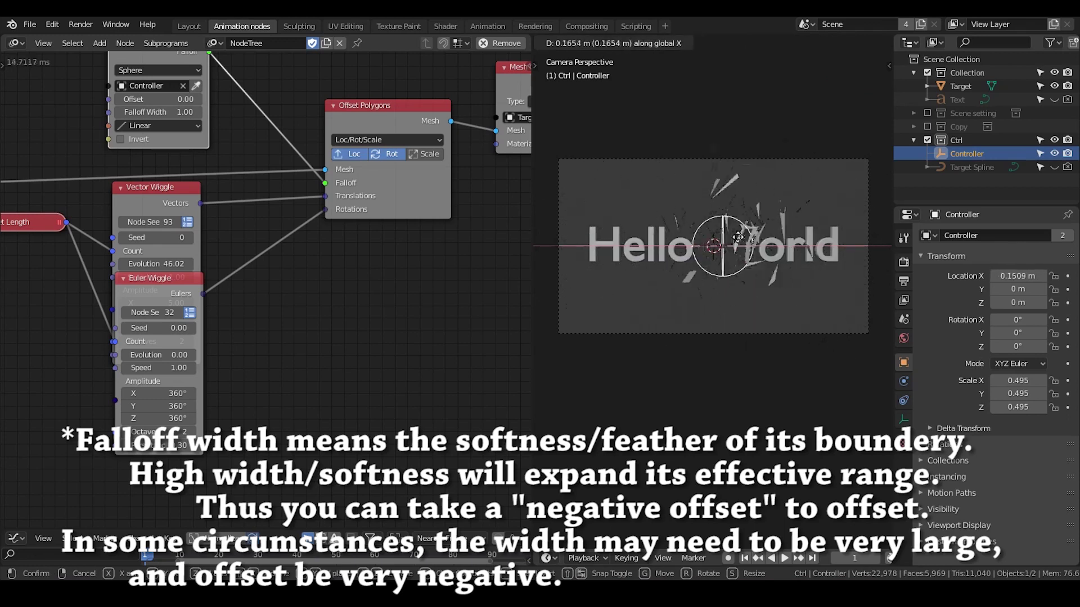
pyautogui.rightClick(713, 237)
pyautogui.press('s')
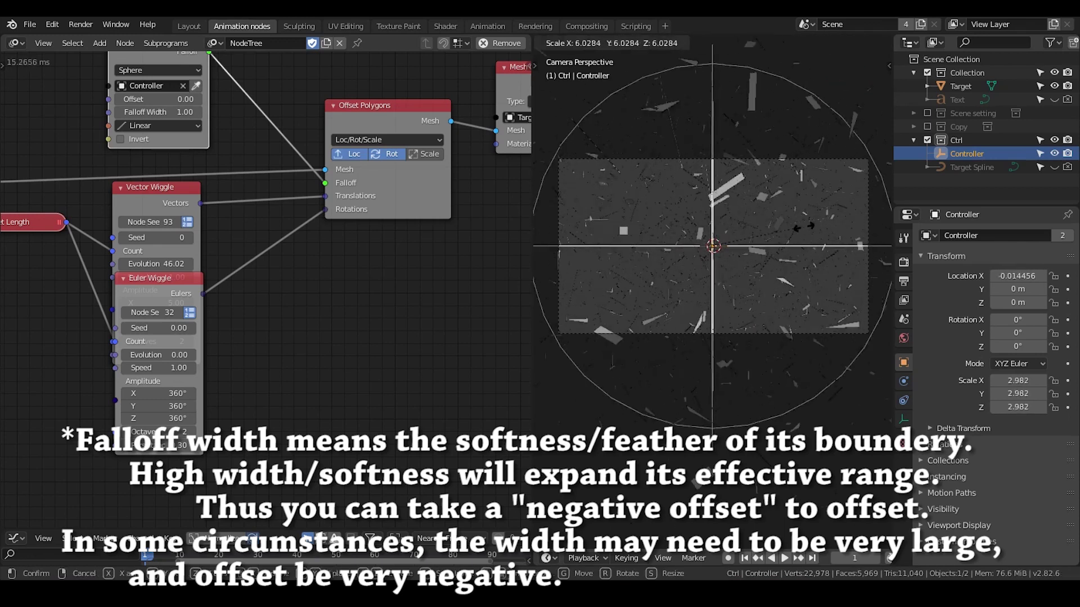
pyautogui.rightClick(694, 226)
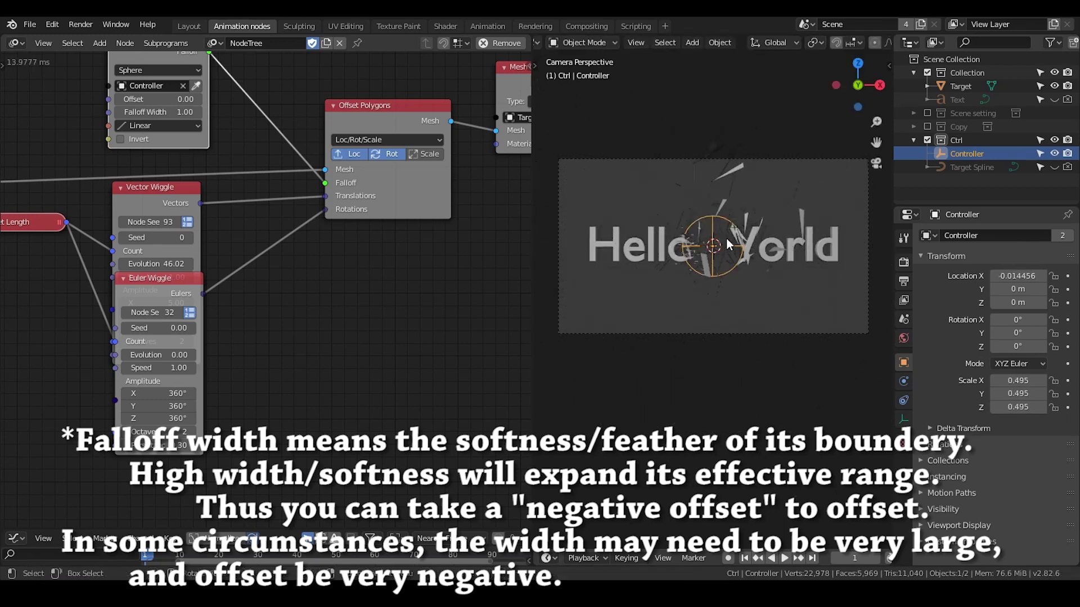
# Enable scaling in Offset Polygons with X, Y and Z set to 0, and enlarge the Controller to about 0.768.
pyautogui.click(426, 154)
pyautogui.moveTo(394, 234); pyautogui.dragTo(394, 292)
pyautogui.write('0')
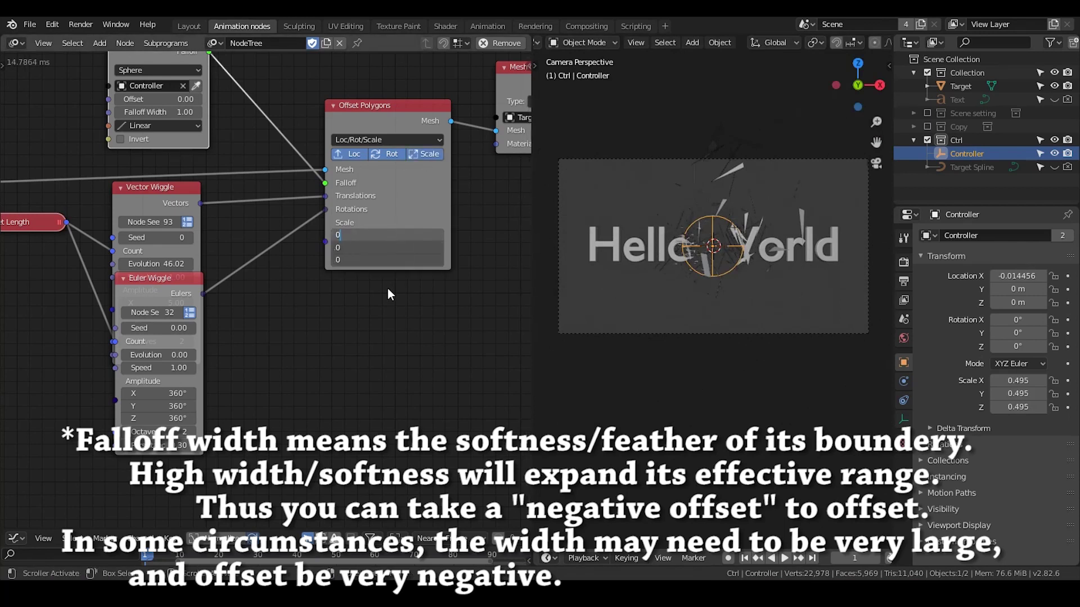
pyautogui.press('Return')
pyautogui.press('s')
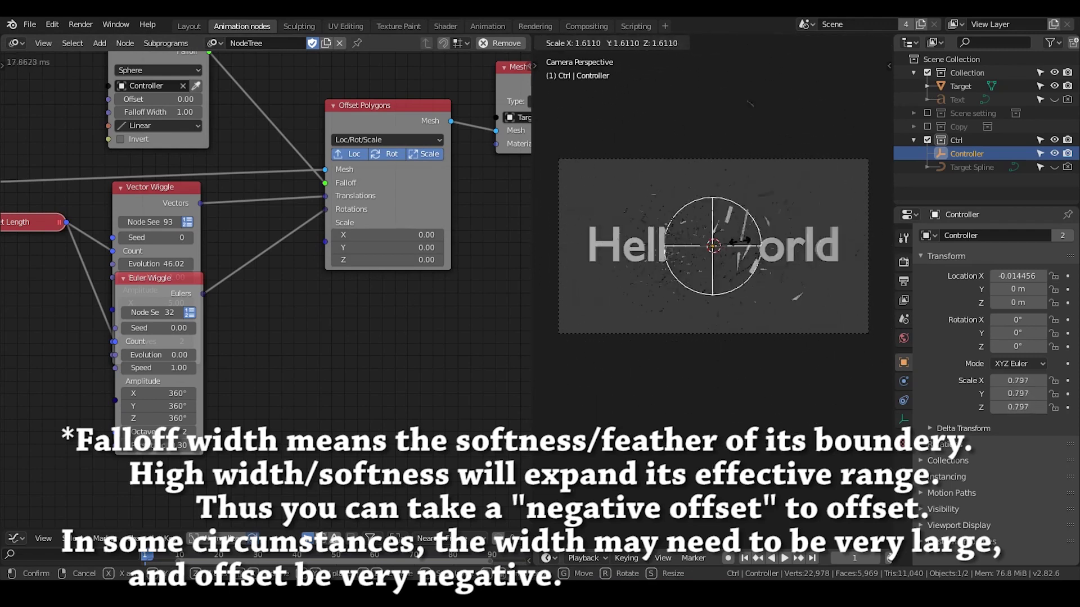
pyautogui.click(729, 246)
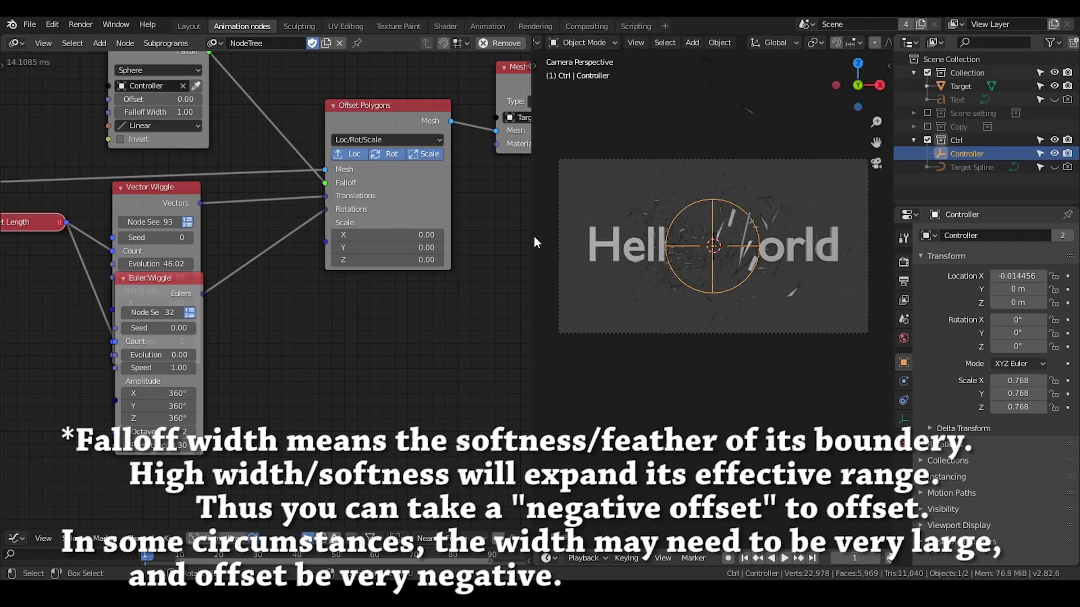
# Widen the 3D viewport against the node editor and make the timeline area below it much taller.
pyautogui.moveTo(533, 237); pyautogui.dragTo(481, 240)
pyautogui.moveTo(351, 364); pyautogui.dragTo(331, 377, button='middle')
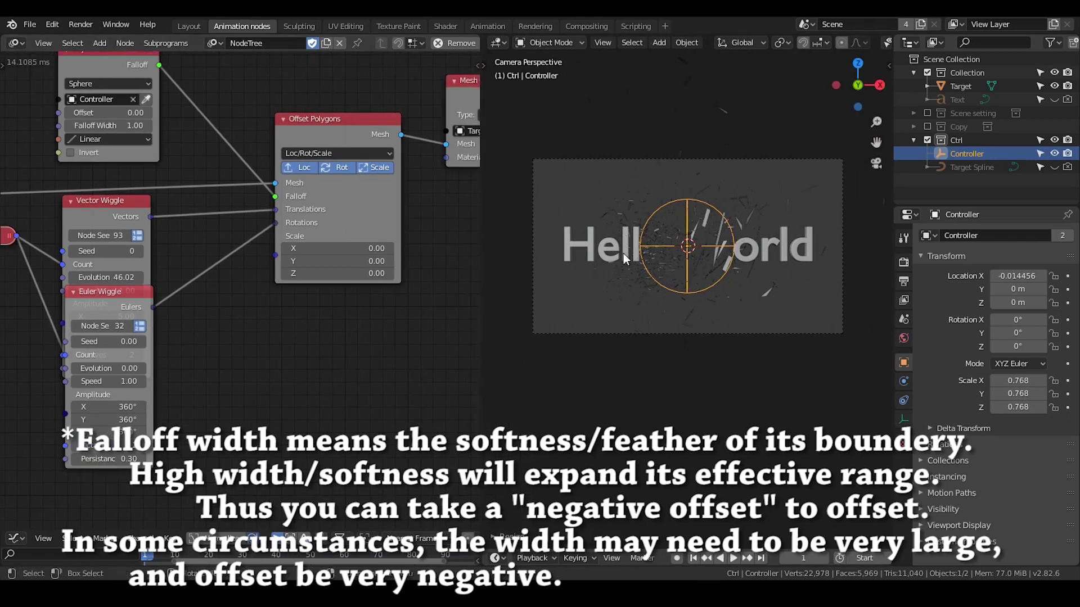
pyautogui.moveTo(690, 554); pyautogui.dragTo(682, 327)
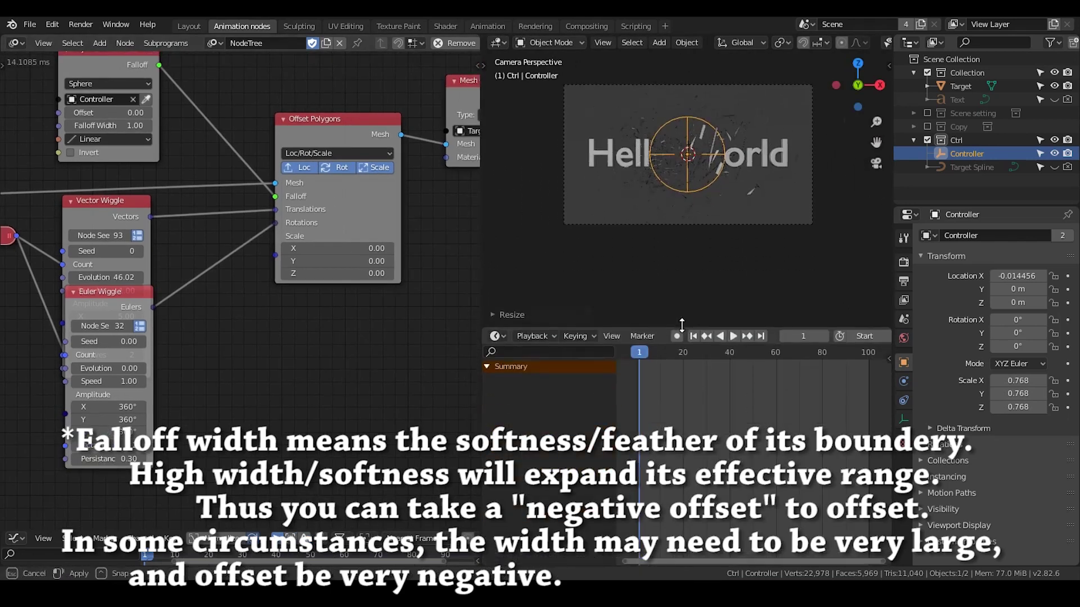
# Scale the Controller empty up to about 0.898.
pyautogui.click(977, 153)
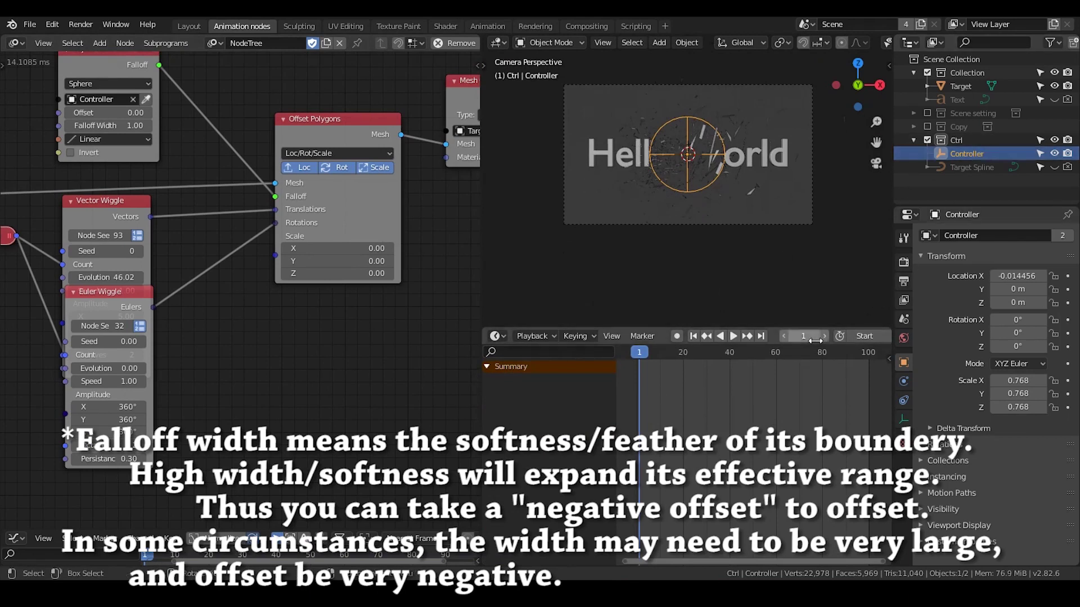
pyautogui.press('s')
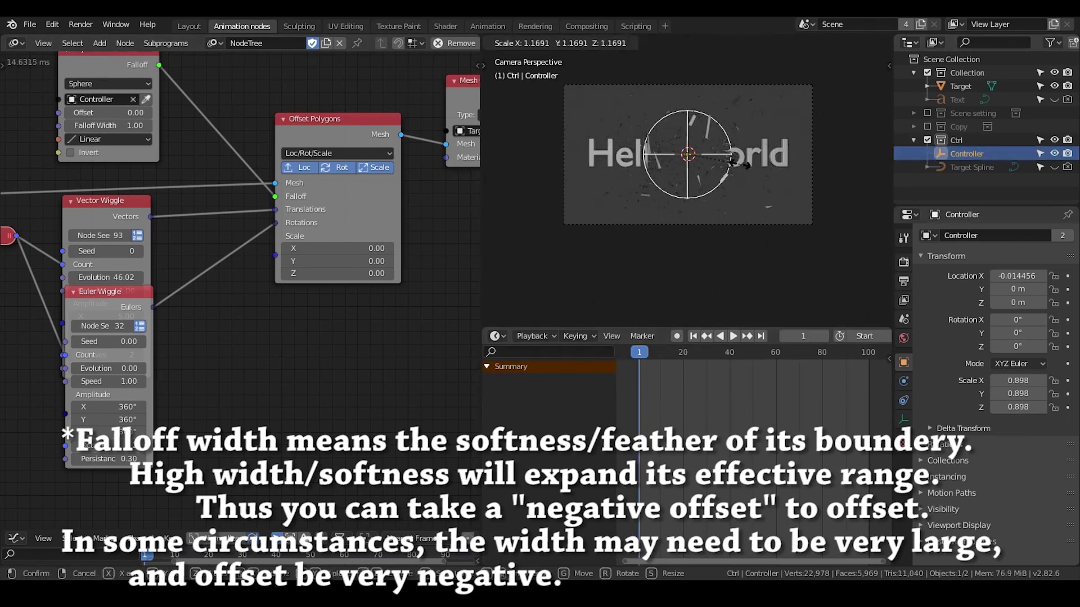
pyautogui.click(742, 155)
# Check the Ctrl collection's auto-execution trigger and its ID type options, and test it by scaling the Controller to about 0.987.
pyautogui.press('n')
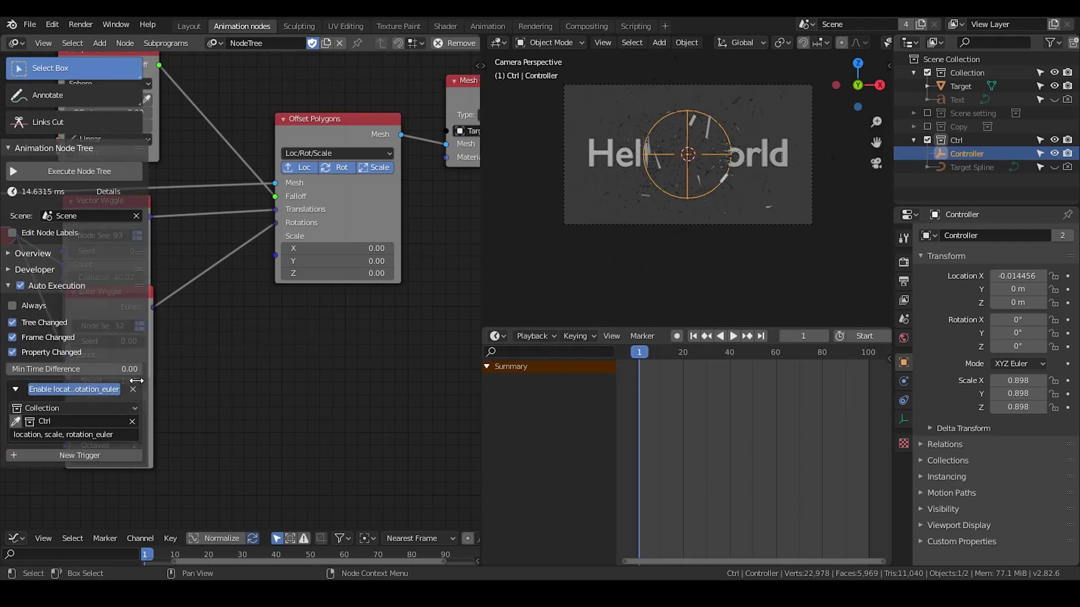
pyautogui.click(90, 406)
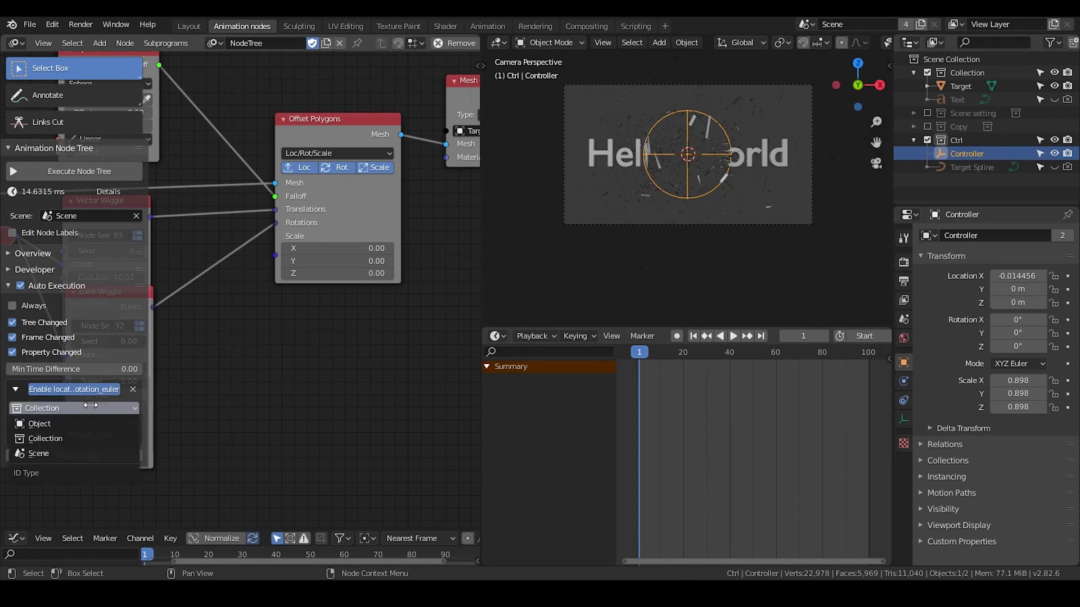
pyautogui.click(87, 416)
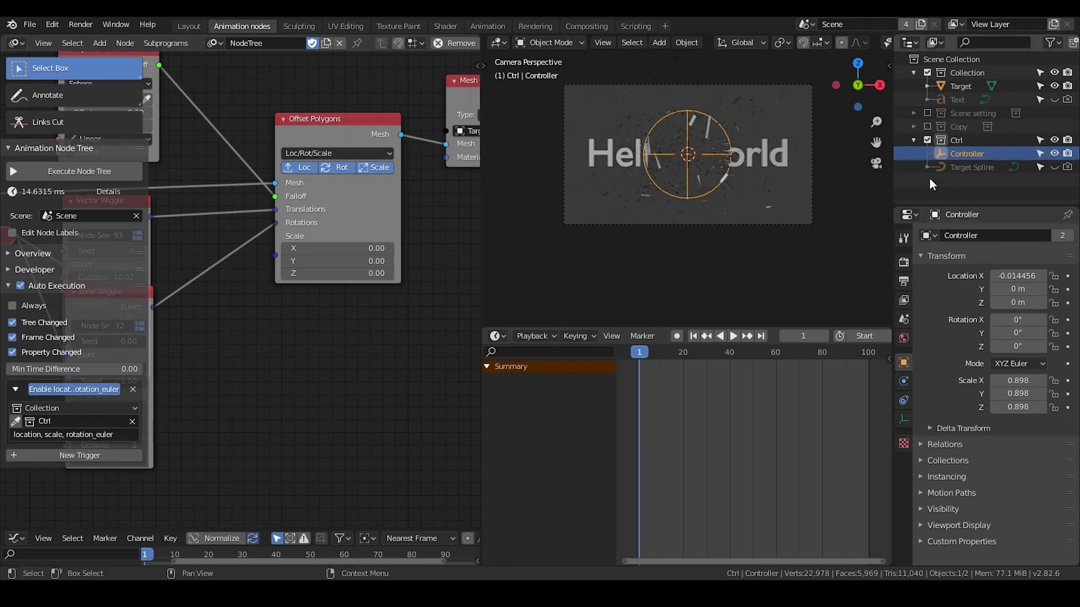
pyautogui.press('s')
pyautogui.click(743, 171)
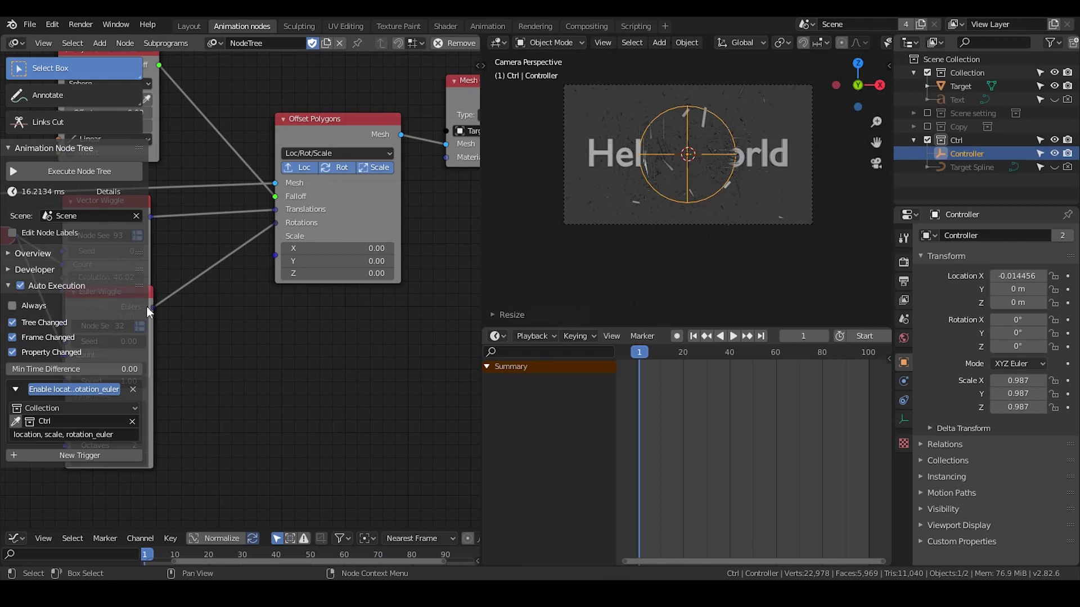
pyautogui.press('n')
pyautogui.moveTo(308, 363); pyautogui.dragTo(269, 370, button='middle')
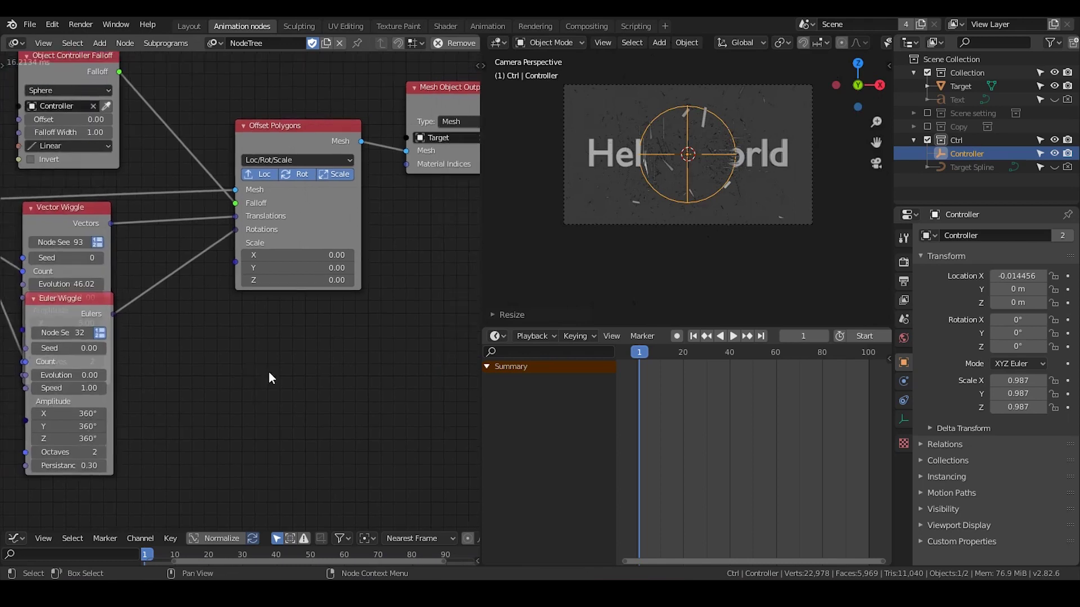
# Scale the Controller down to about 0.497 and widen the 3D viewport and timeline further.
pyautogui.press('s')
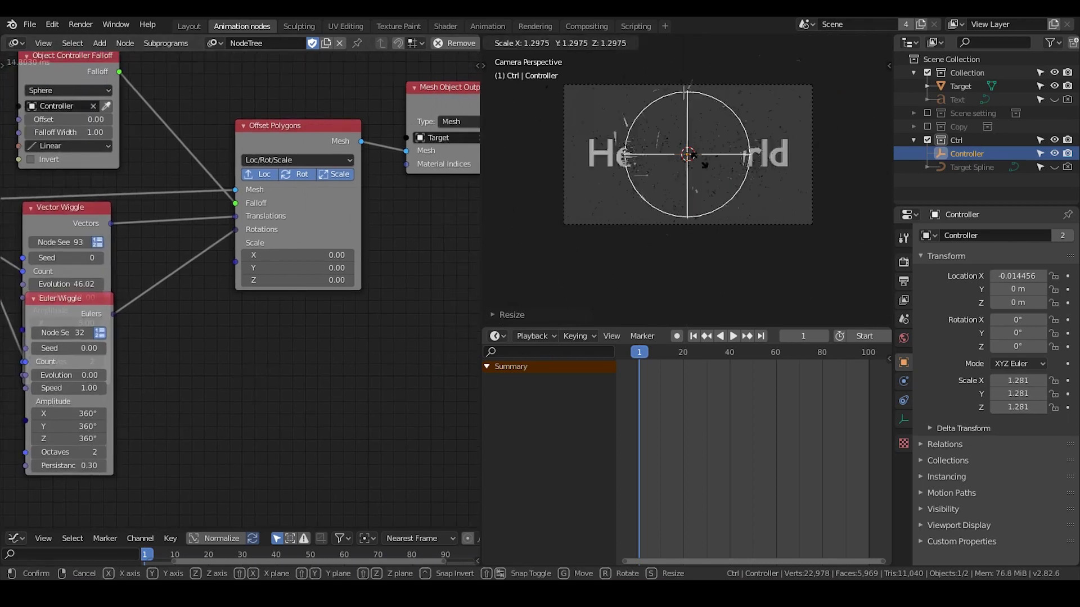
pyautogui.click(700, 198)
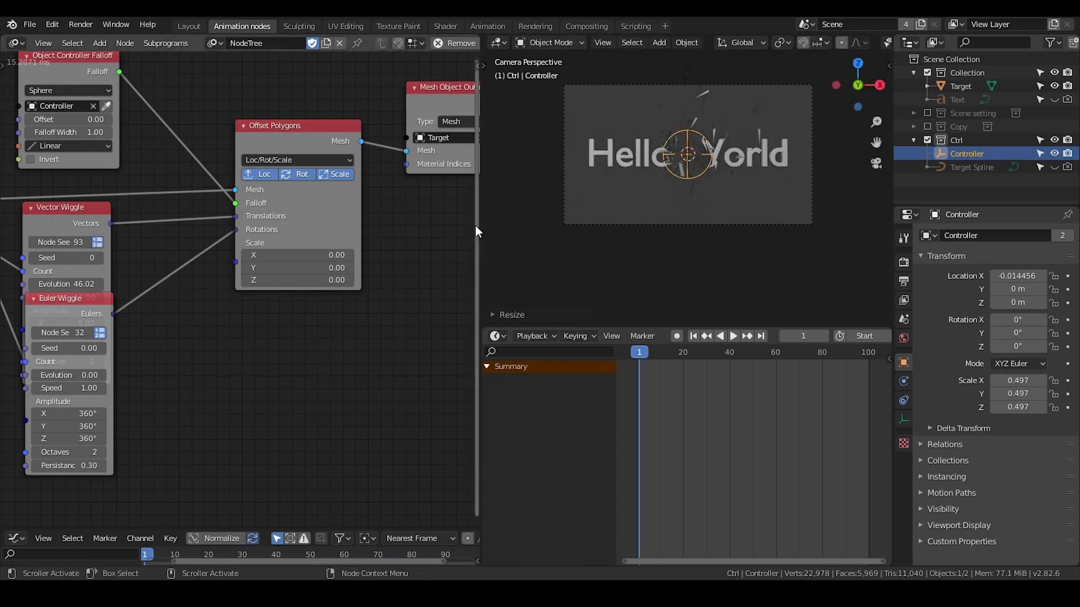
pyautogui.moveTo(480, 222); pyautogui.dragTo(480, 223)
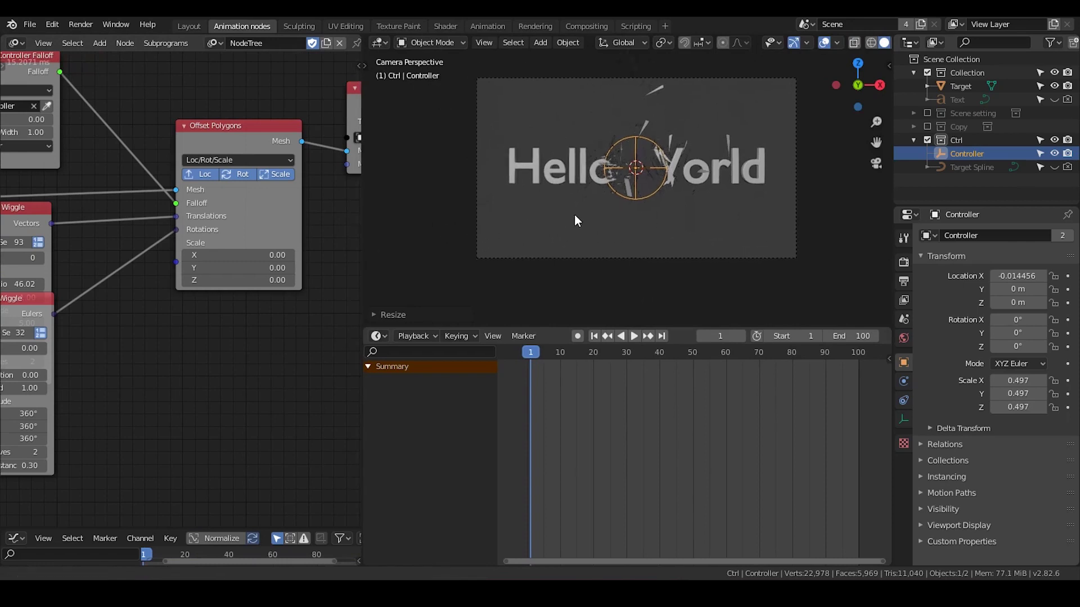
# Examine the polygon layout of the scattered Target text mesh in Edit Mode, especially the letters of "World".
pyautogui.scroll(4, 575, 222)
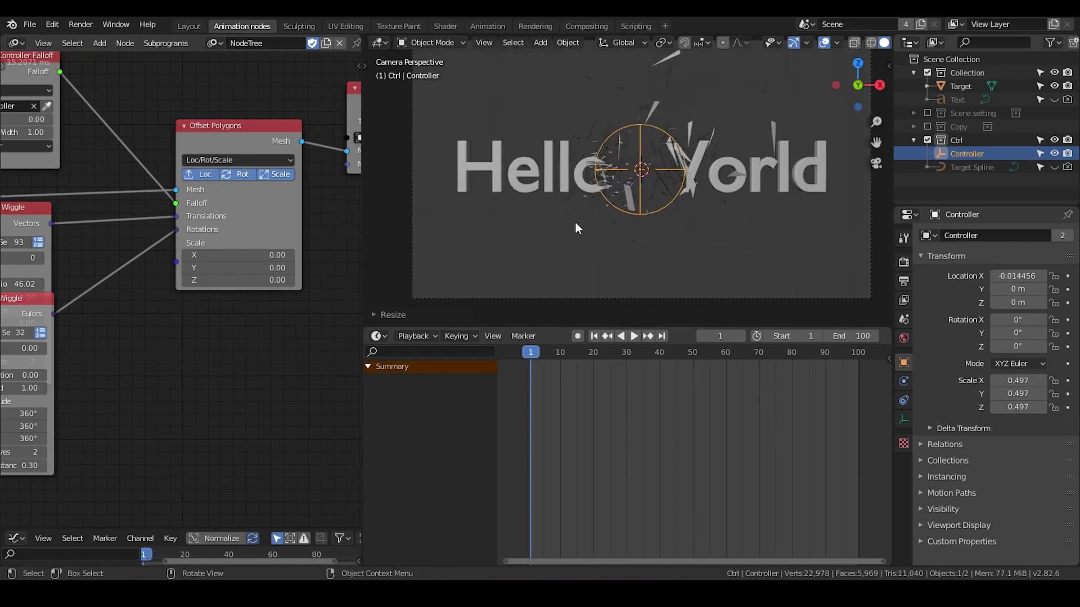
pyautogui.click(620, 142)
pyautogui.keyDown('shift'); pyautogui.moveTo(624, 201); pyautogui.dragTo(631, 168, button='middle'); pyautogui.keyUp('shift')
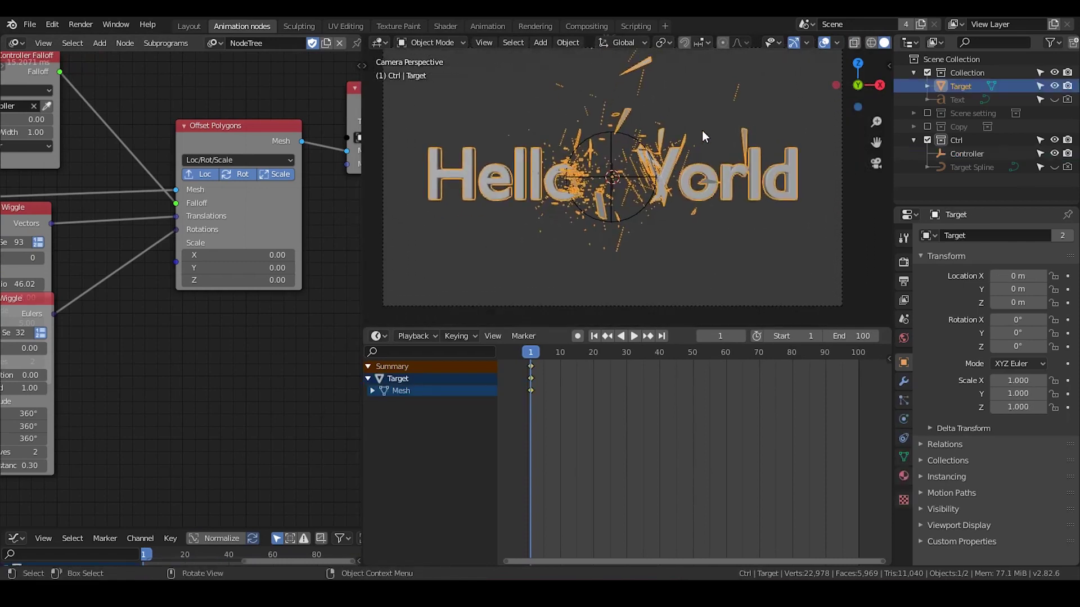
pyautogui.press('Tab')
pyautogui.click(744, 148)
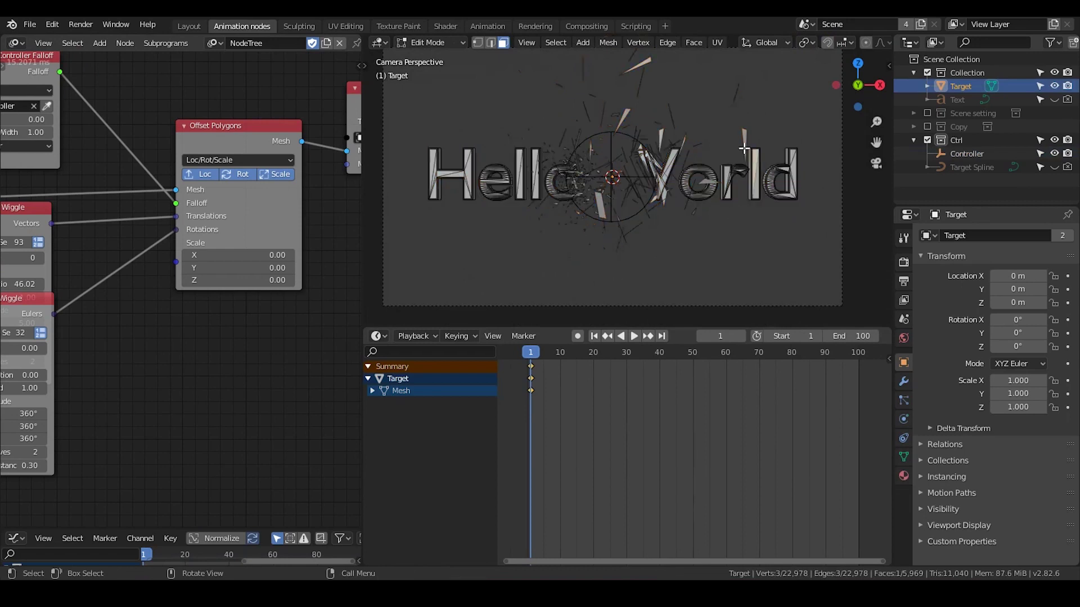
pyautogui.scroll(3, 731, 214)
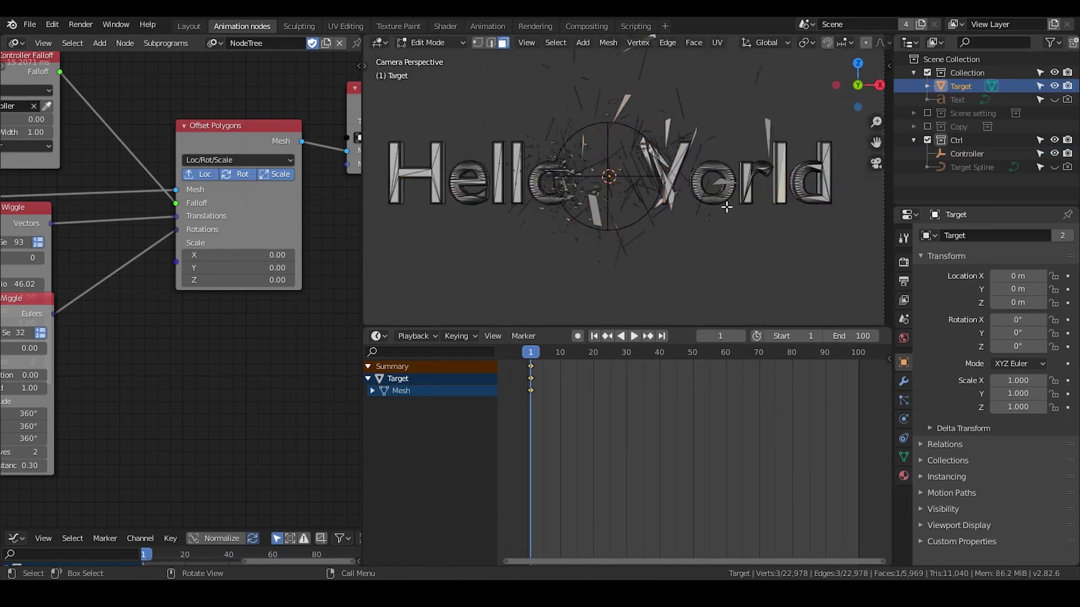
pyautogui.scroll(5, 730, 211)
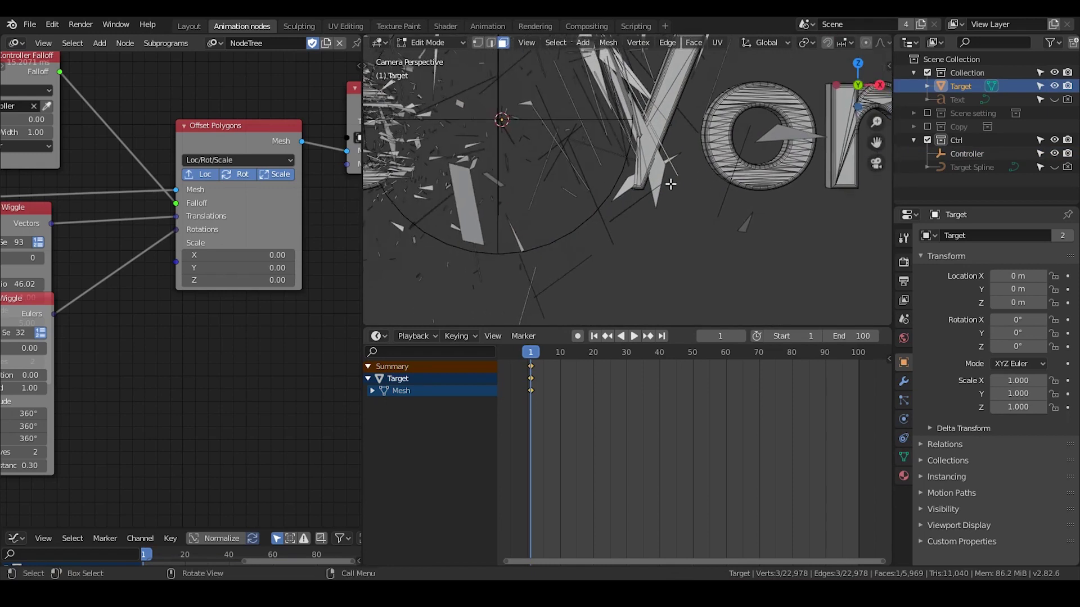
pyautogui.moveTo(670, 183)
pyautogui.keyDown('shift'); pyautogui.mouseDown(button='middle')
pyautogui.moveTo(758, 196)
pyautogui.moveTo(667, 176)
pyautogui.mouseUp(button='middle'); pyautogui.keyUp('shift')
pyautogui.scroll(-1, 758, 196)
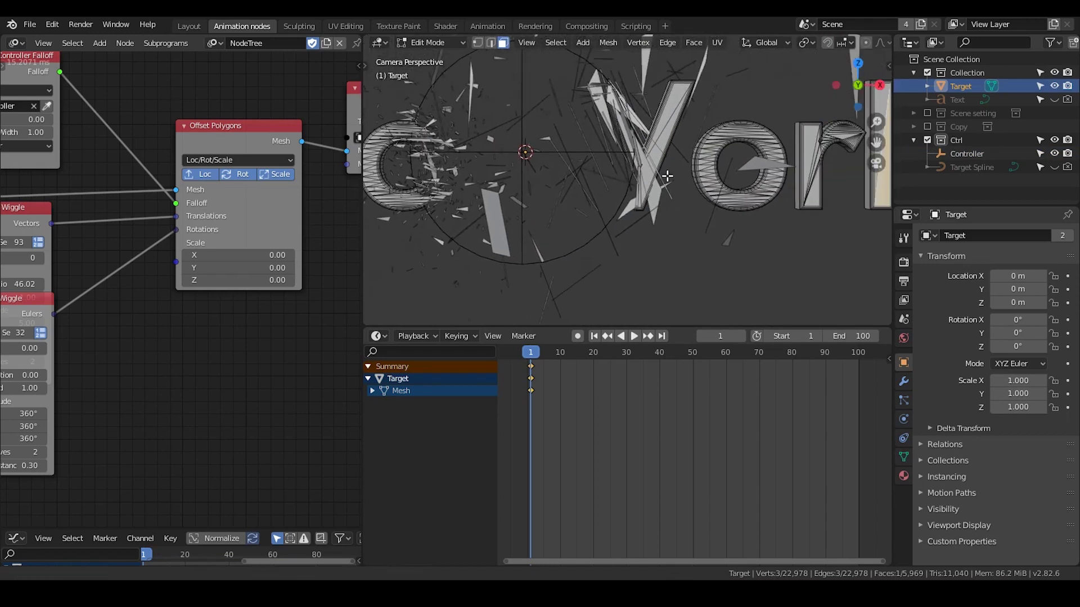
pyautogui.keyDown('shift'); pyautogui.moveTo(748, 166); pyautogui.dragTo(615, 171, button='middle'); pyautogui.keyUp('shift')
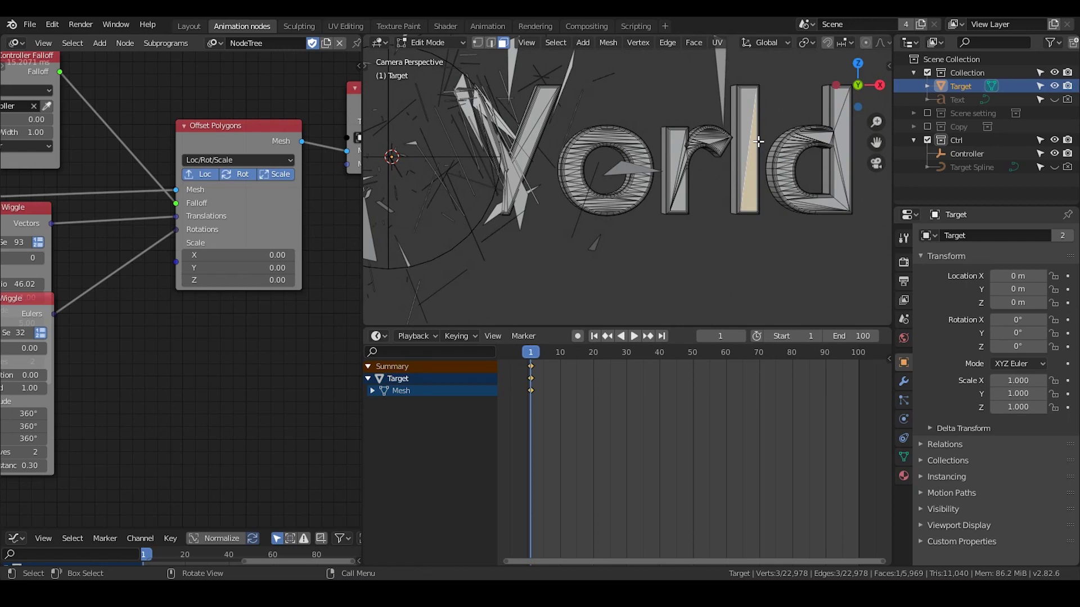
pyautogui.press('Tab')
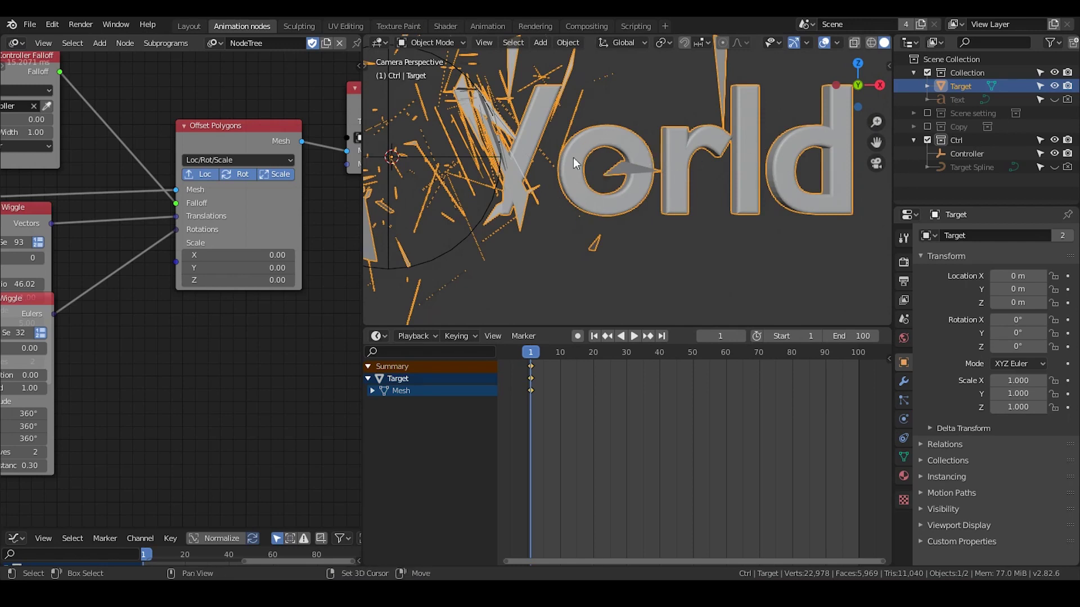
pyautogui.keyDown('shift'); pyautogui.moveTo(573, 157); pyautogui.dragTo(701, 167, button='middle'); pyautogui.keyUp('shift')
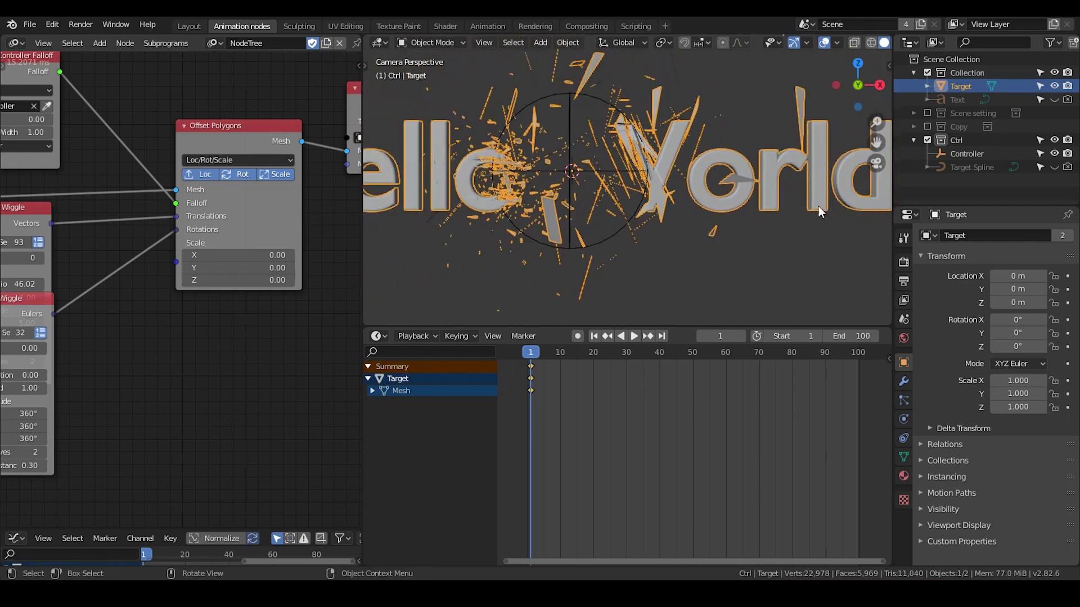
# Check the Target mesh for modifiers and look over its faces in Edit Mode once more.
pyautogui.click(904, 382)
pyautogui.keyDown('shift'); pyautogui.moveTo(751, 156); pyautogui.dragTo(710, 140, button='middle'); pyautogui.keyUp('shift')
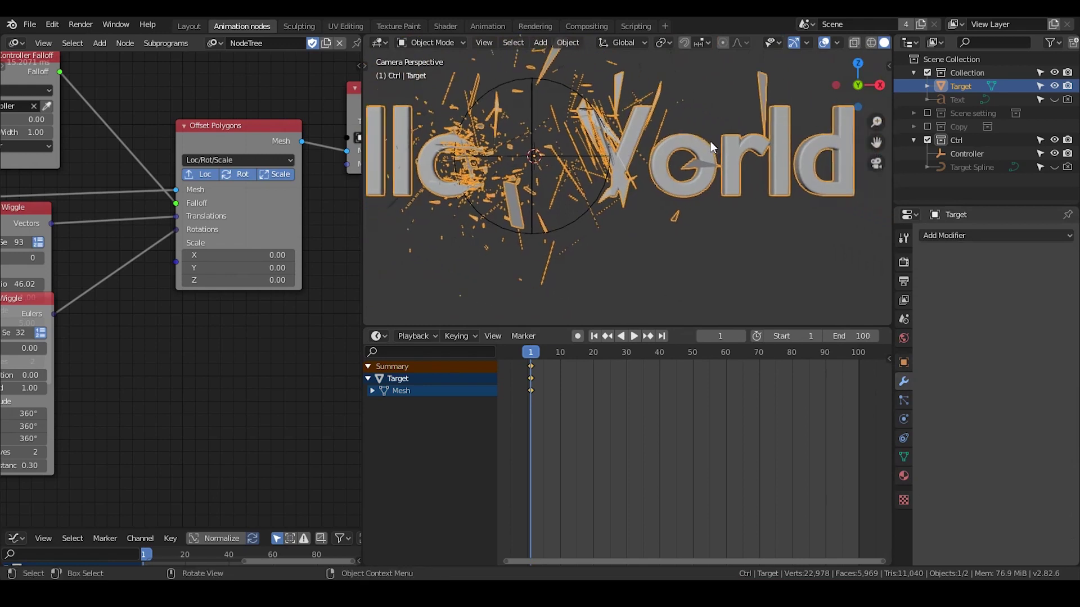
pyautogui.press('Tab')
pyautogui.press('Tab')
pyautogui.keyDown('shift'); pyautogui.moveTo(592, 180); pyautogui.dragTo(682, 195, button='middle'); pyautogui.keyUp('shift')
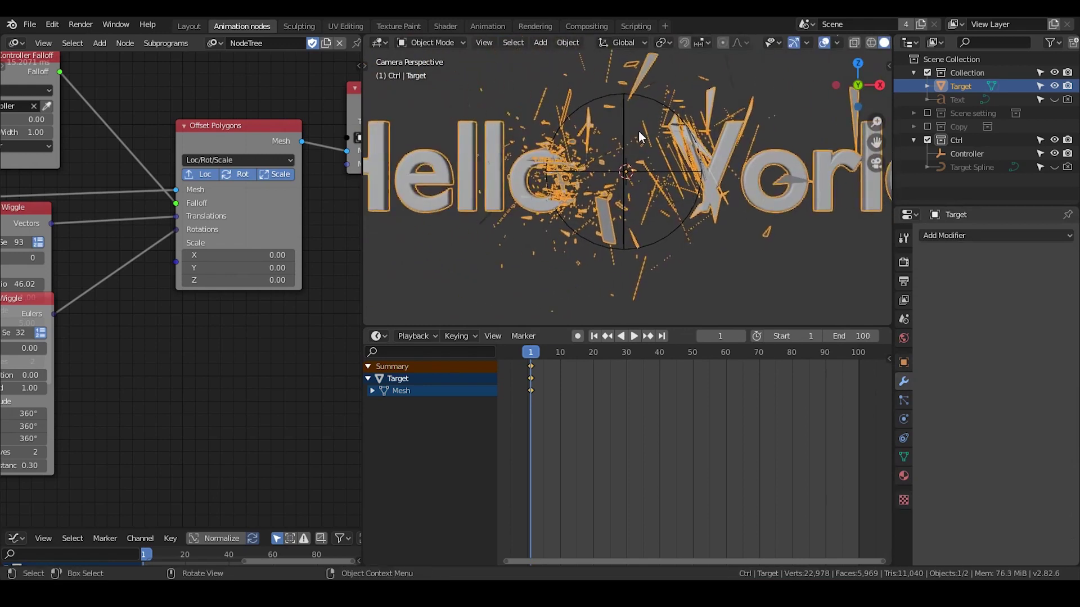
# Hide the Target mesh in the viewport, then unhide and select the original Text object.
pyautogui.click(613, 94)
pyautogui.click(724, 147)
pyautogui.click(1054, 86)
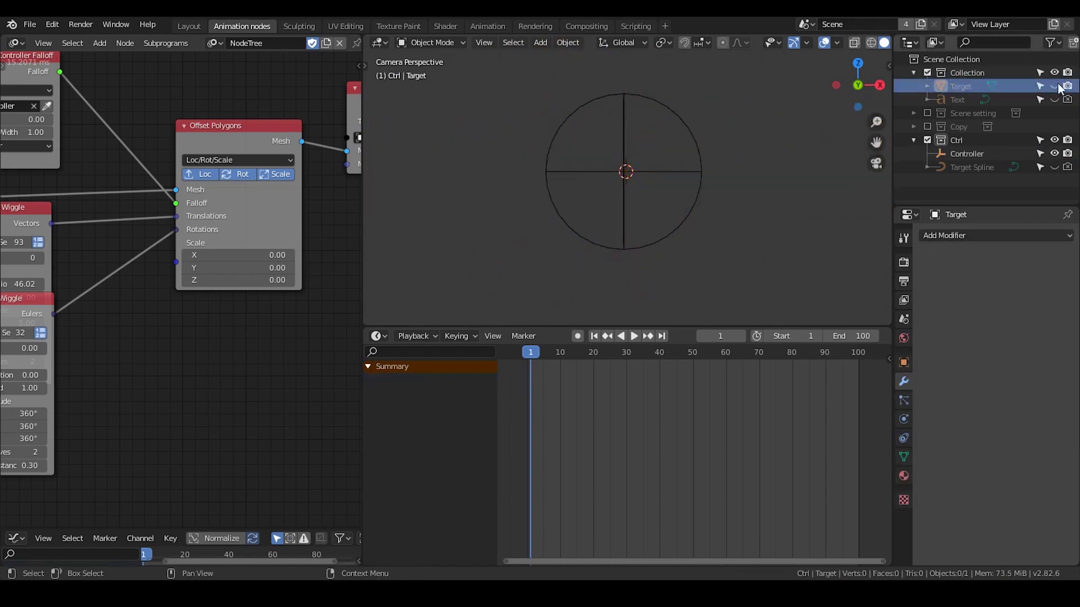
pyautogui.click(1054, 100)
pyautogui.click(976, 99)
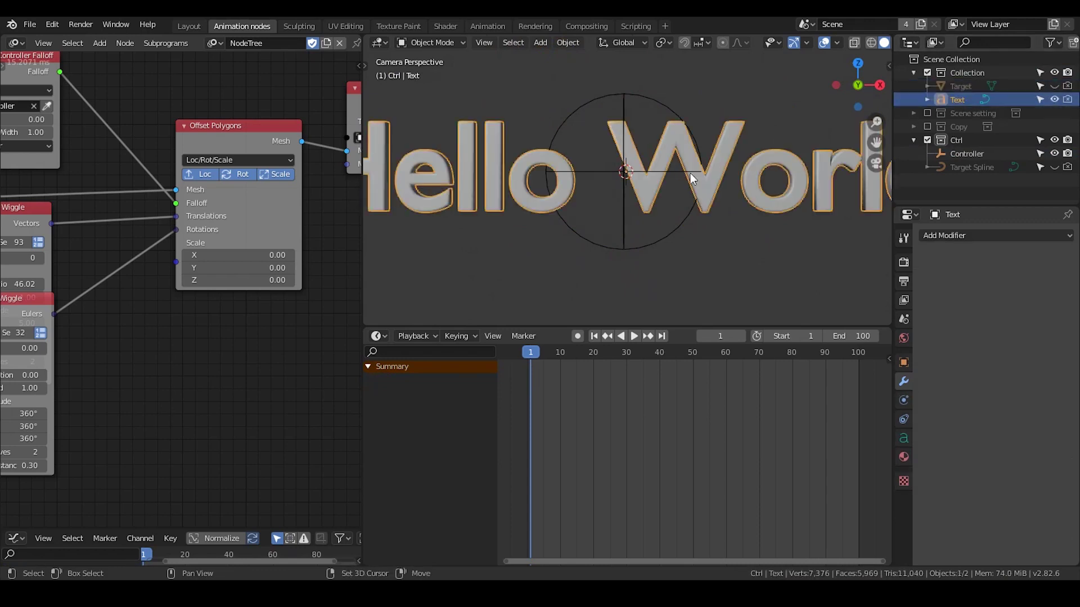
# Duplicate the Text object in place, hide the original and select the copy.
pyautogui.hotkey('shift', 'd')
pyautogui.rightClick(686, 155)
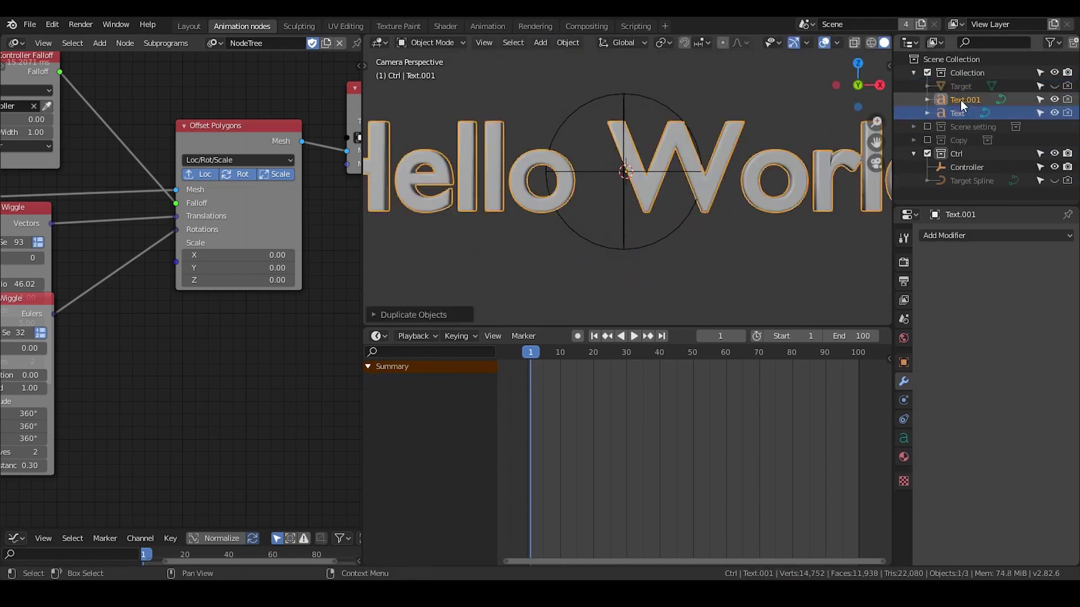
pyautogui.click(1053, 113)
pyautogui.click(953, 101)
# Convert the duplicated text object to a mesh.
pyautogui.click(568, 42)
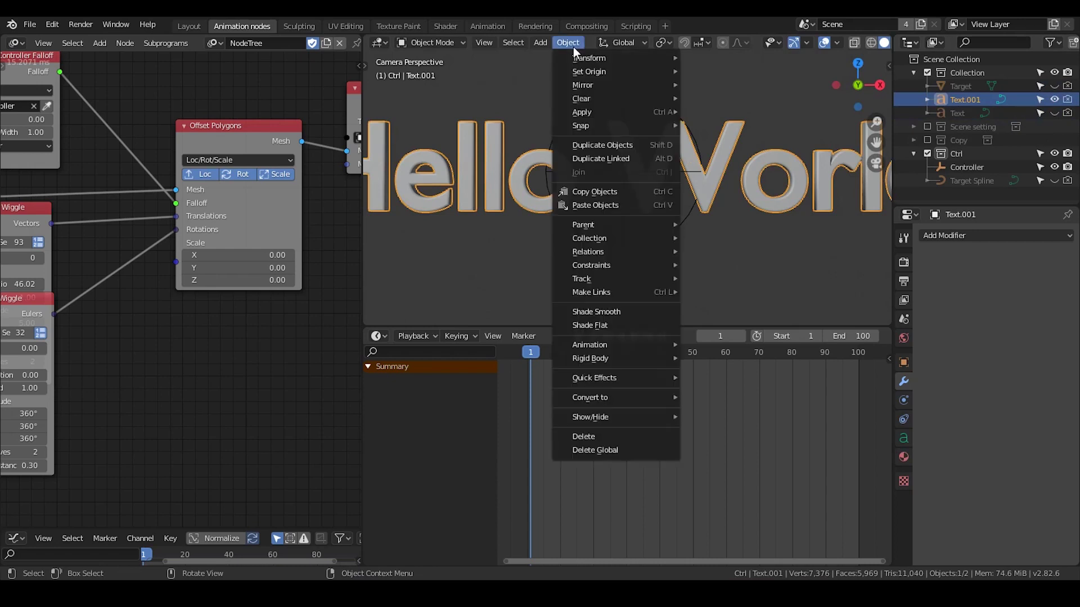
pyautogui.moveTo(613, 399)
pyautogui.click(723, 411)
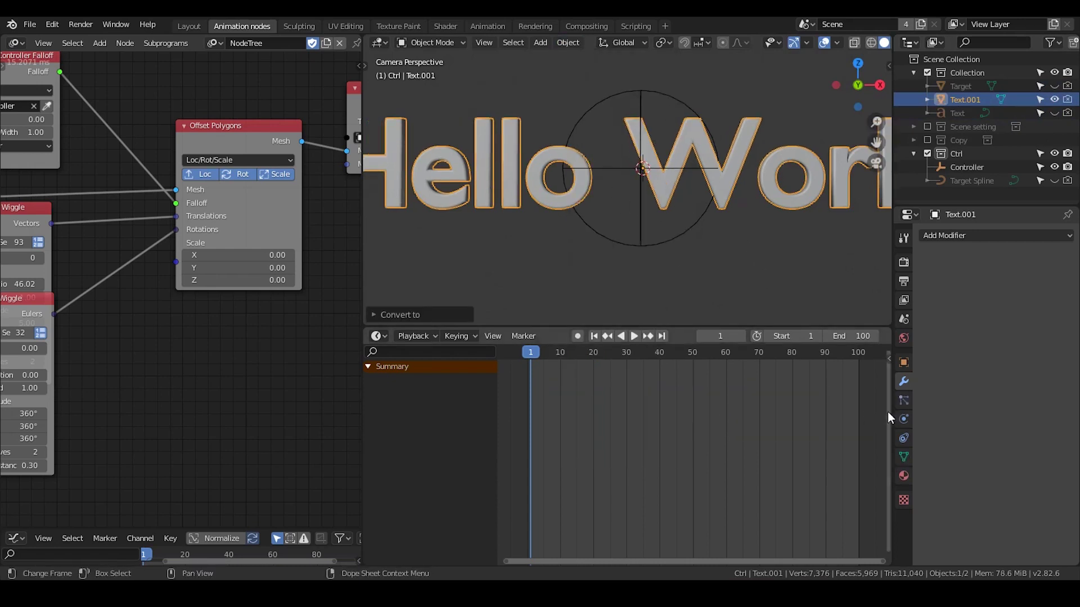
# Voxel-remesh the converted text mesh with a voxel size of 0.01 m.
pyautogui.click(904, 439)
pyautogui.click(904, 456)
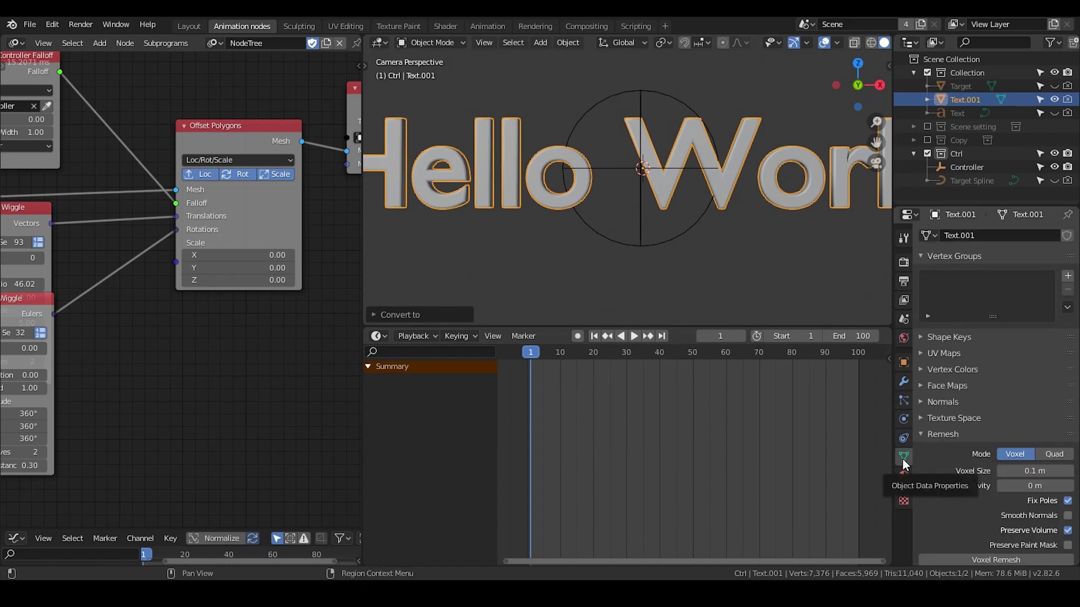
pyautogui.click(932, 258)
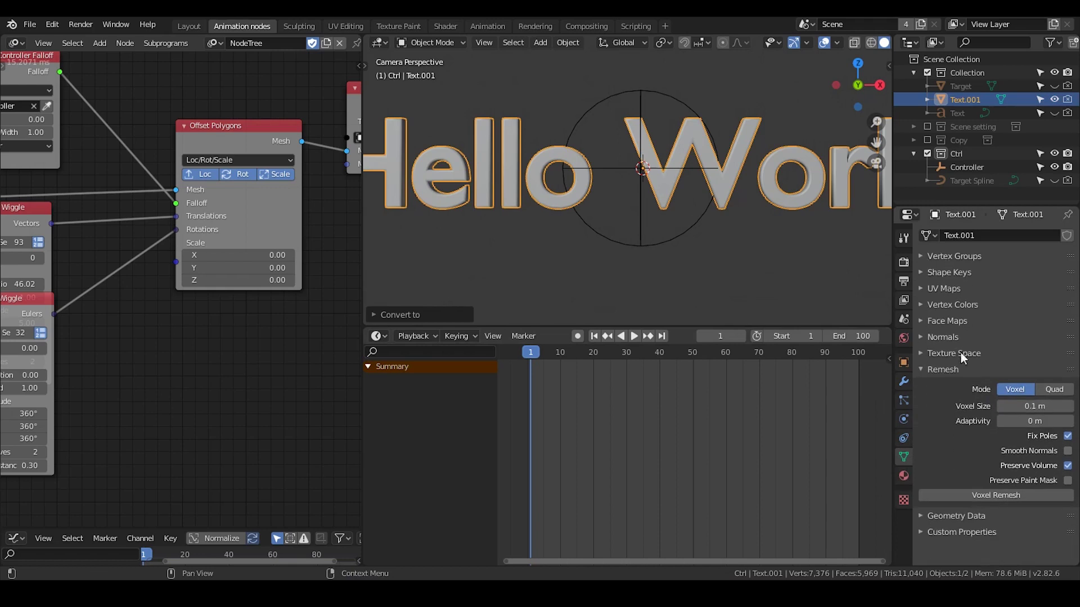
pyautogui.click(1045, 406)
pyautogui.write('0.01')
pyautogui.press('Return')
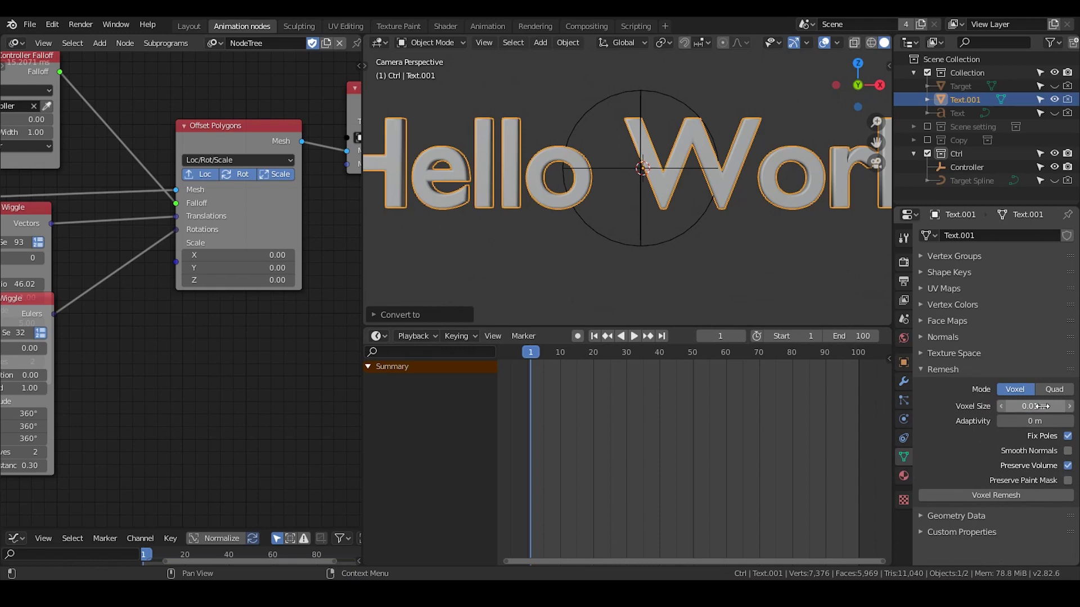
pyautogui.scroll(-1, 612, 223)
pyautogui.moveTo(612, 224)
pyautogui.keyDown('shift'); pyautogui.mouseDown(button='middle')
pyautogui.moveTo(646, 218)
pyautogui.moveTo(630, 225)
pyautogui.mouseUp(button='middle'); pyautogui.keyUp('shift')
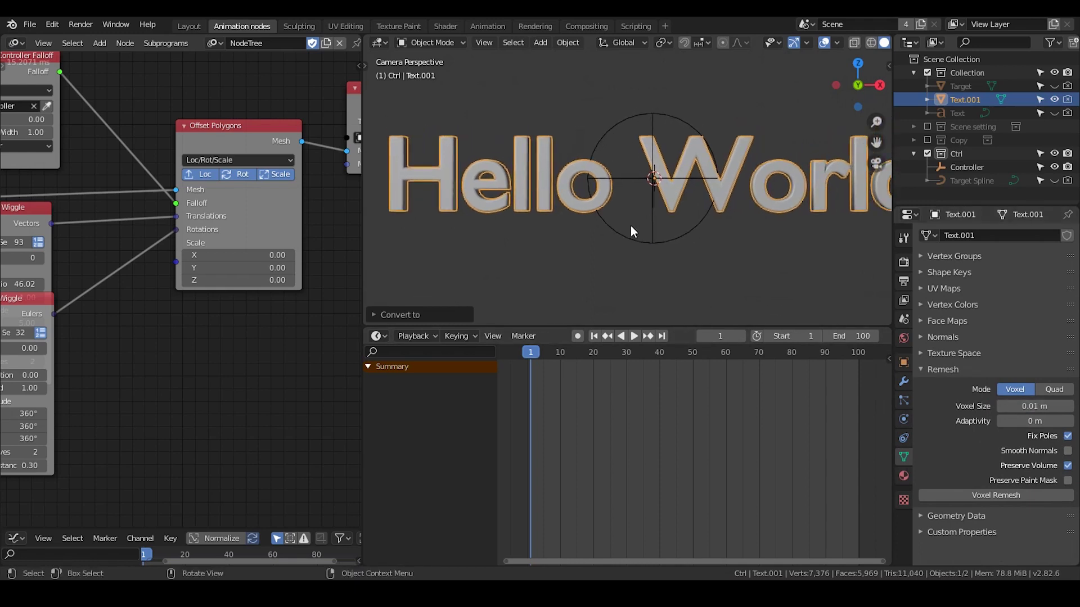
pyautogui.click(995, 496)
# Examine the remeshed text's face grid across the letters in Edit Mode, and check the wiggle nodes.
pyautogui.press('Tab')
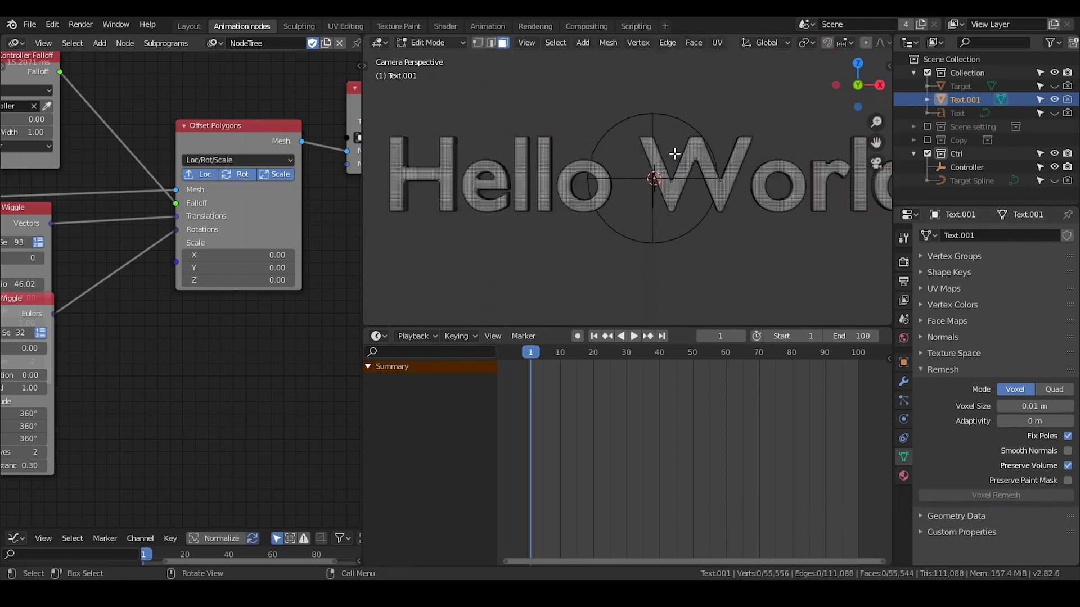
pyautogui.scroll(4, 669, 185)
pyautogui.moveTo(669, 187); pyautogui.dragTo(662, 165, button='middle')
pyautogui.scroll(2, 678, 149)
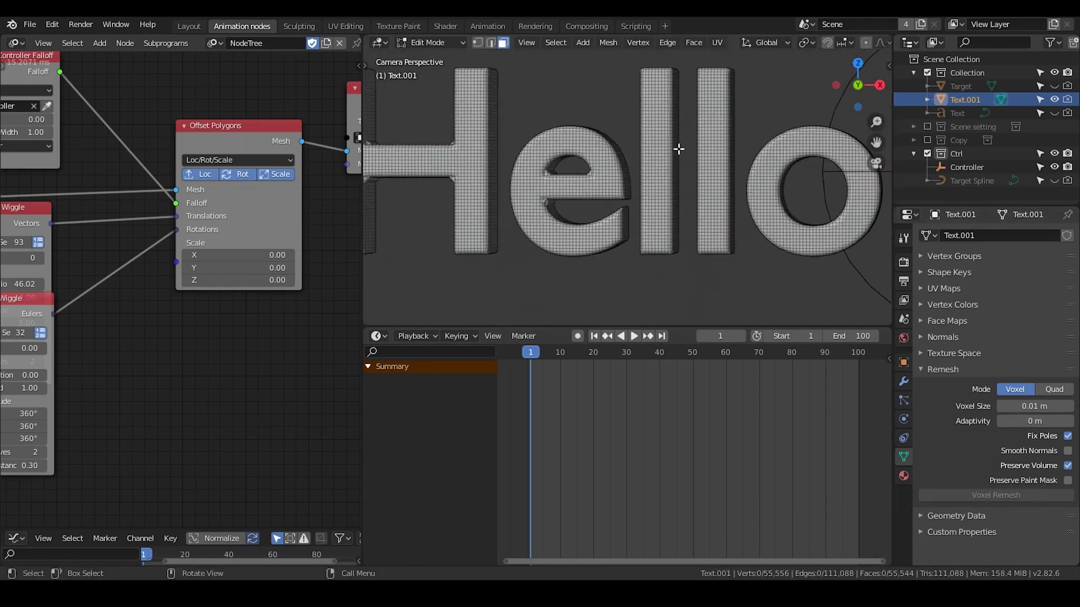
pyautogui.keyDown('shift'); pyautogui.moveTo(704, 122); pyautogui.dragTo(836, 193, button='middle'); pyautogui.keyUp('shift')
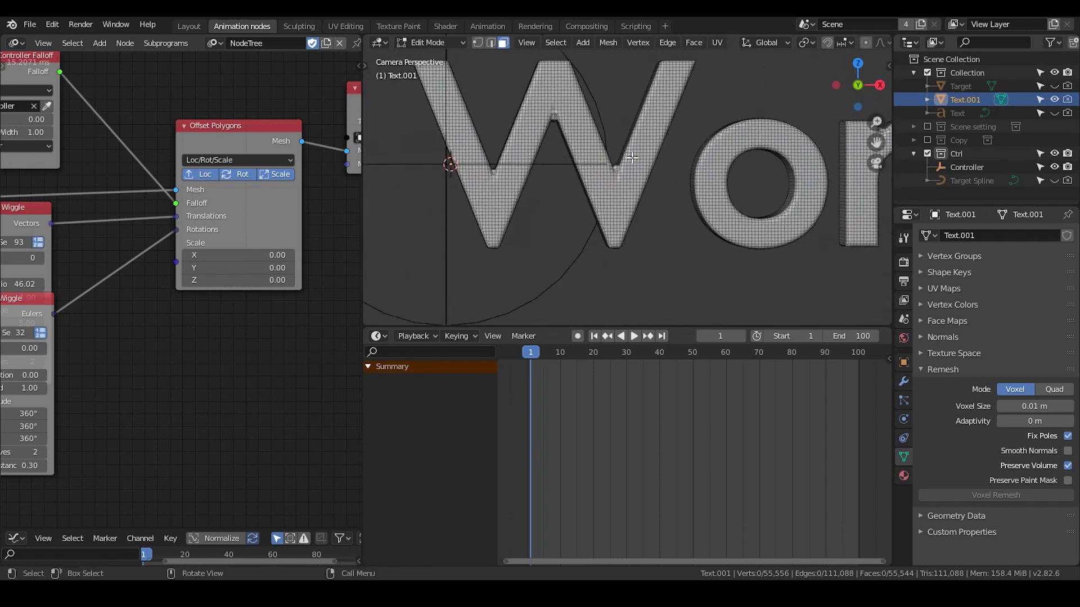
pyautogui.keyDown('shift'); pyautogui.moveTo(538, 162); pyautogui.dragTo(677, 135, button='middle'); pyautogui.keyUp('shift')
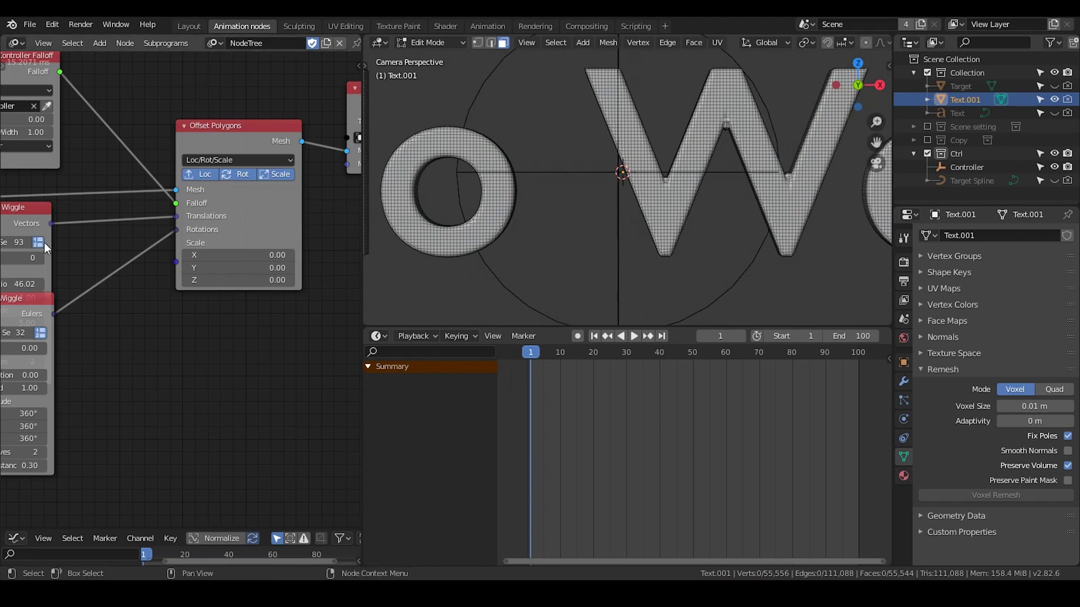
pyautogui.moveTo(34, 244); pyautogui.dragTo(226, 180, button='middle')
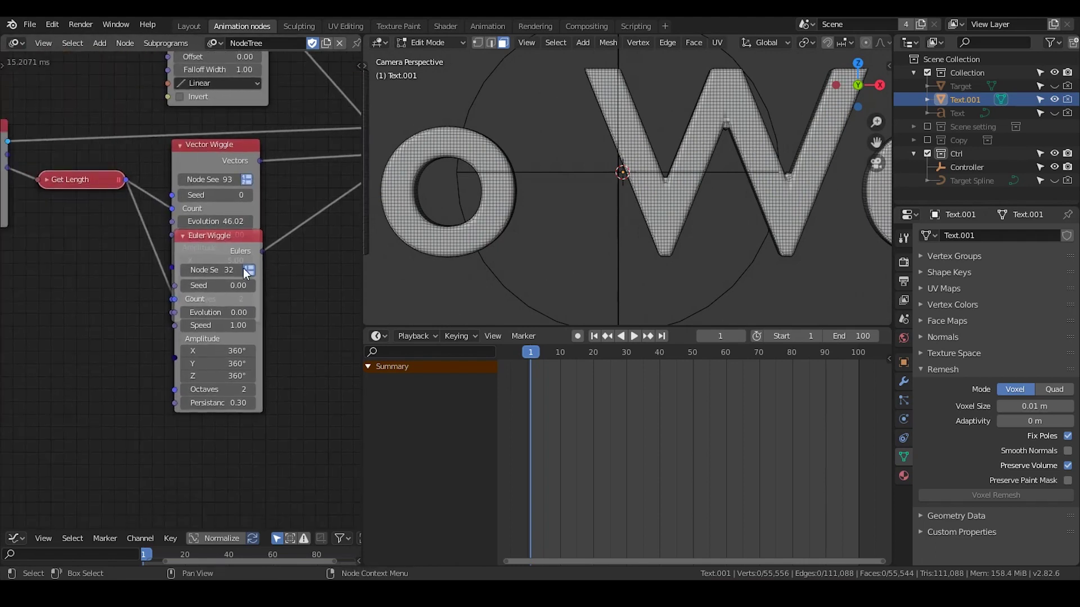
pyautogui.keyDown('shift'); pyautogui.moveTo(745, 214); pyautogui.dragTo(697, 216, button='middle'); pyautogui.keyUp('shift')
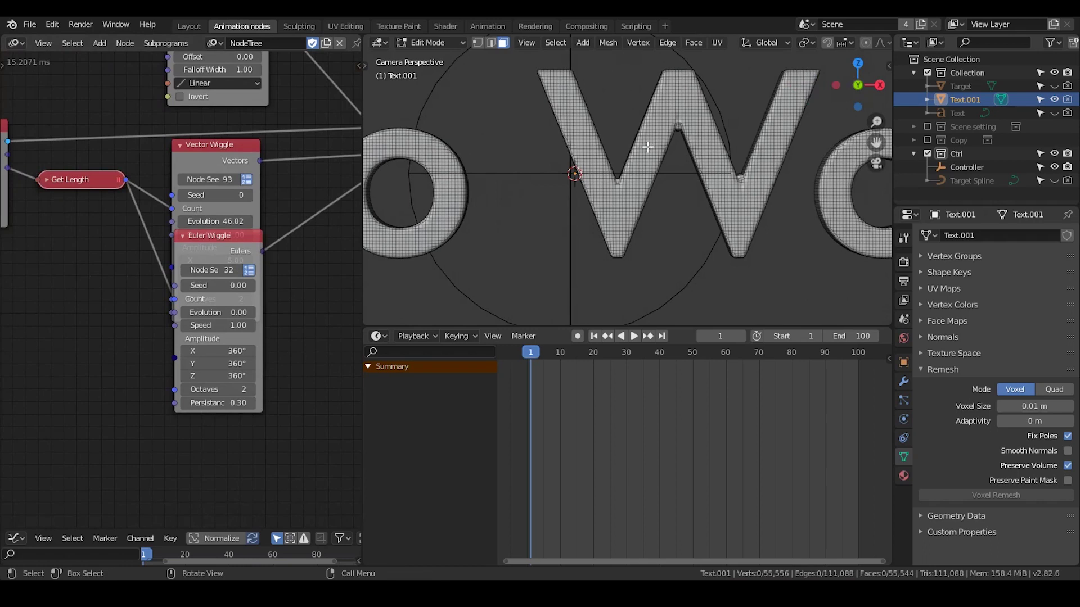
pyautogui.keyDown('shift'); pyautogui.moveTo(549, 202); pyautogui.dragTo(750, 176, button='middle'); pyautogui.keyUp('shift')
pyautogui.keyDown('shift'); pyautogui.moveTo(567, 205); pyautogui.dragTo(703, 205, button='middle'); pyautogui.keyUp('shift')
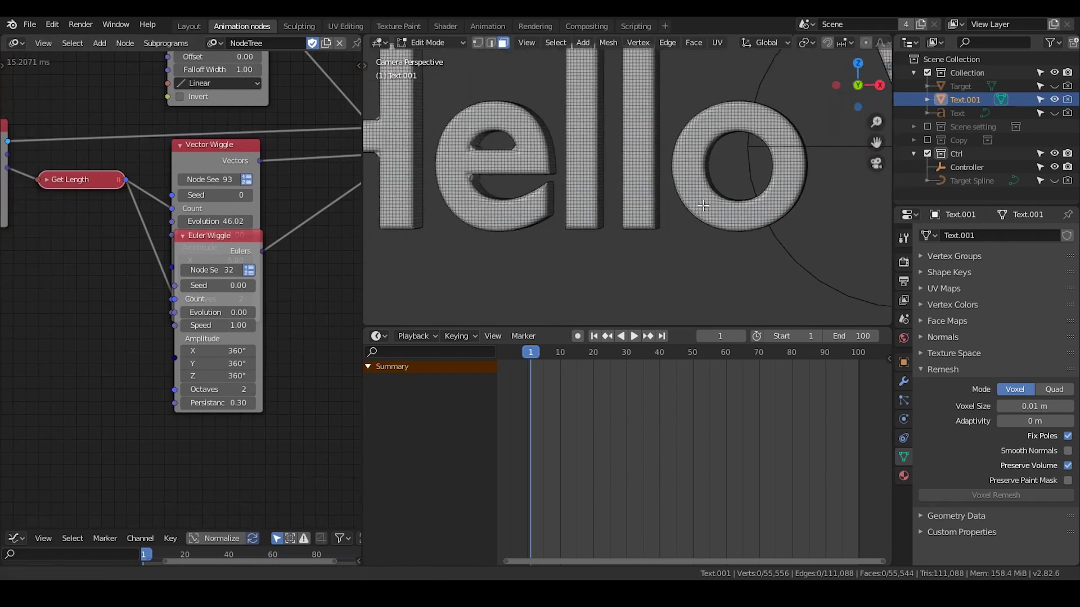
pyautogui.press('Tab')
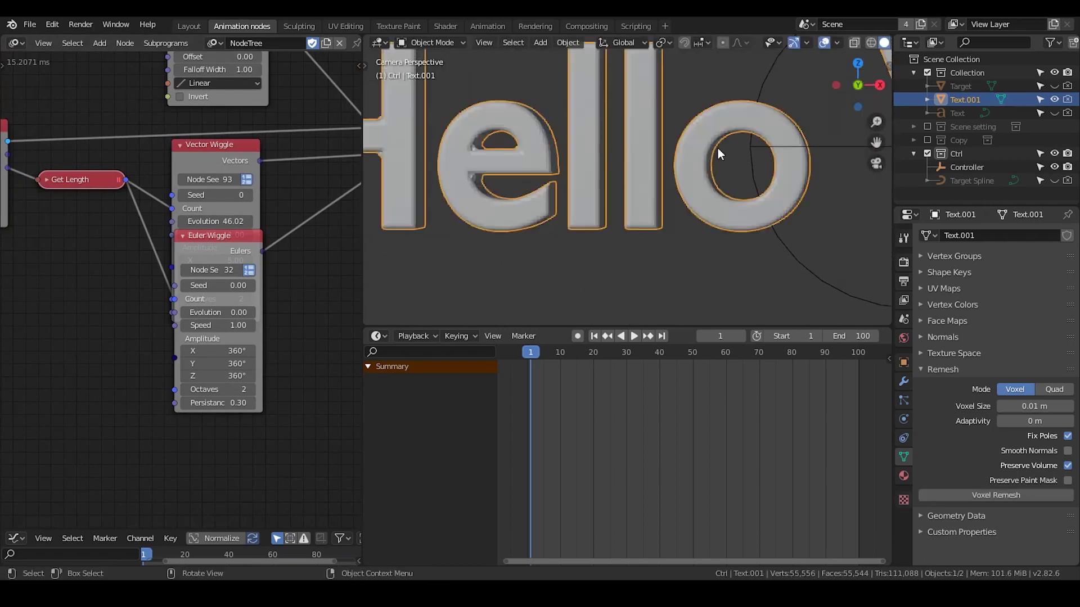
# Add a Decimate modifier to the remeshed text and set it to Un-Subdivide.
pyautogui.keyDown('shift'); pyautogui.moveTo(667, 142); pyautogui.dragTo(603, 224, button='middle'); pyautogui.keyUp('shift')
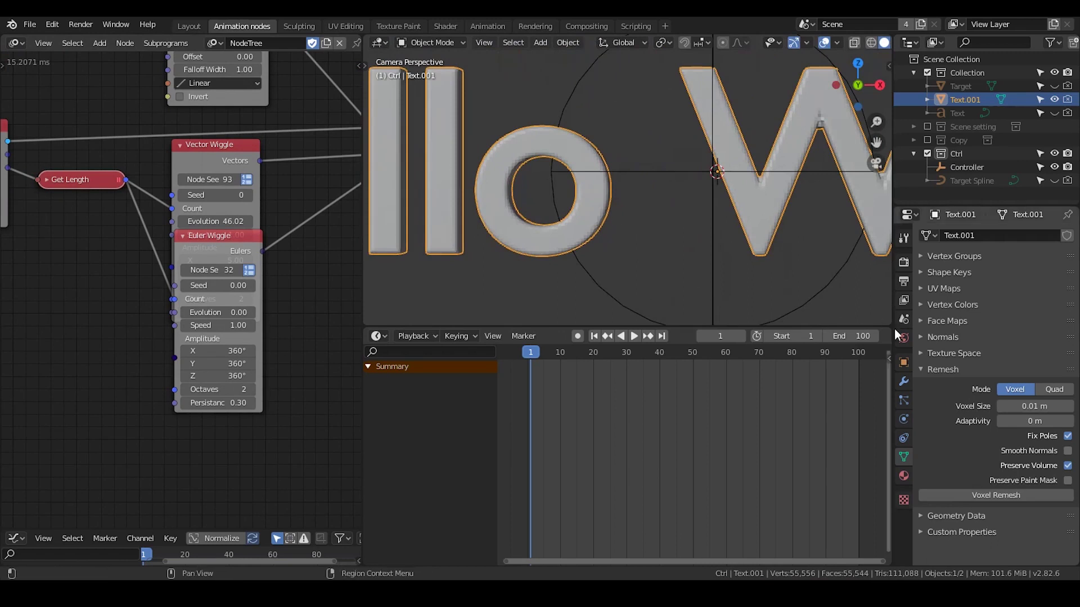
pyautogui.click(903, 362)
pyautogui.click(904, 382)
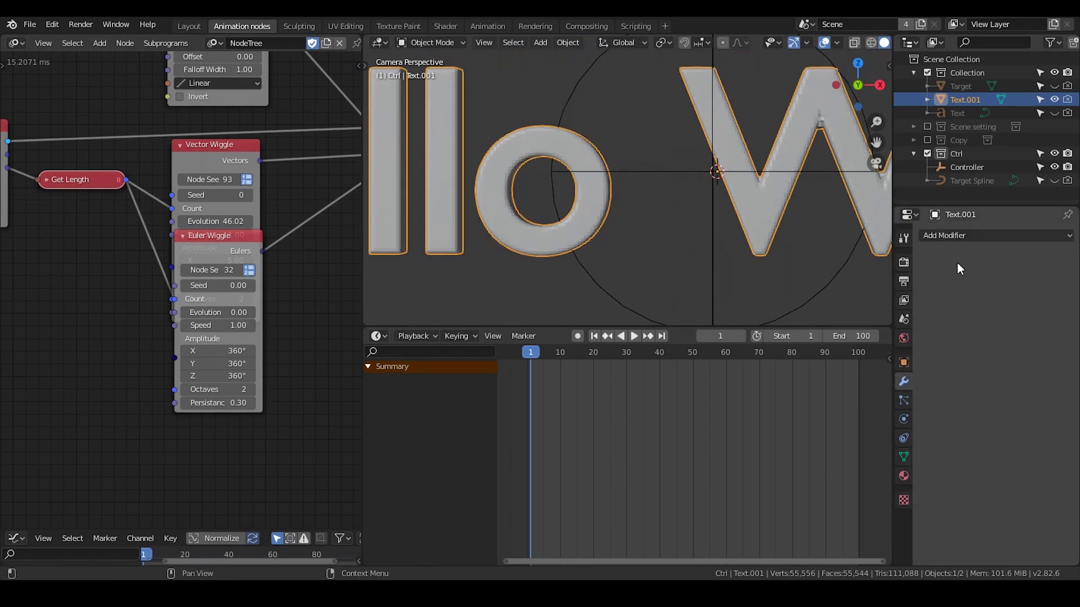
pyautogui.click(949, 236)
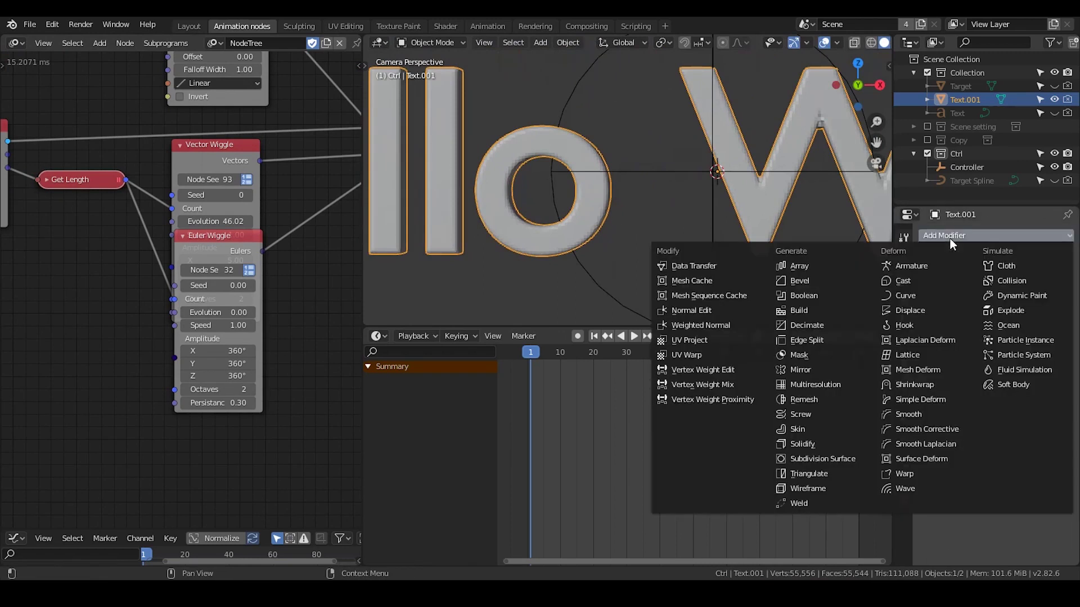
pyautogui.click(818, 326)
pyautogui.click(1004, 295)
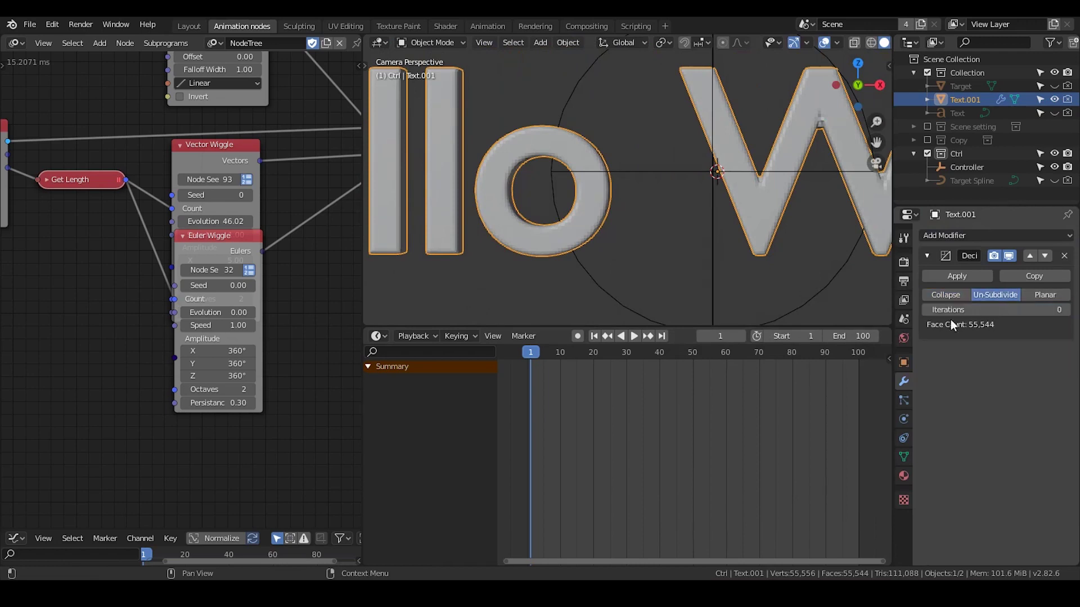
# Try higher iteration counts for the Decimate modifier on the remeshed text and settle on 2 iterations.
pyautogui.click(1068, 312)
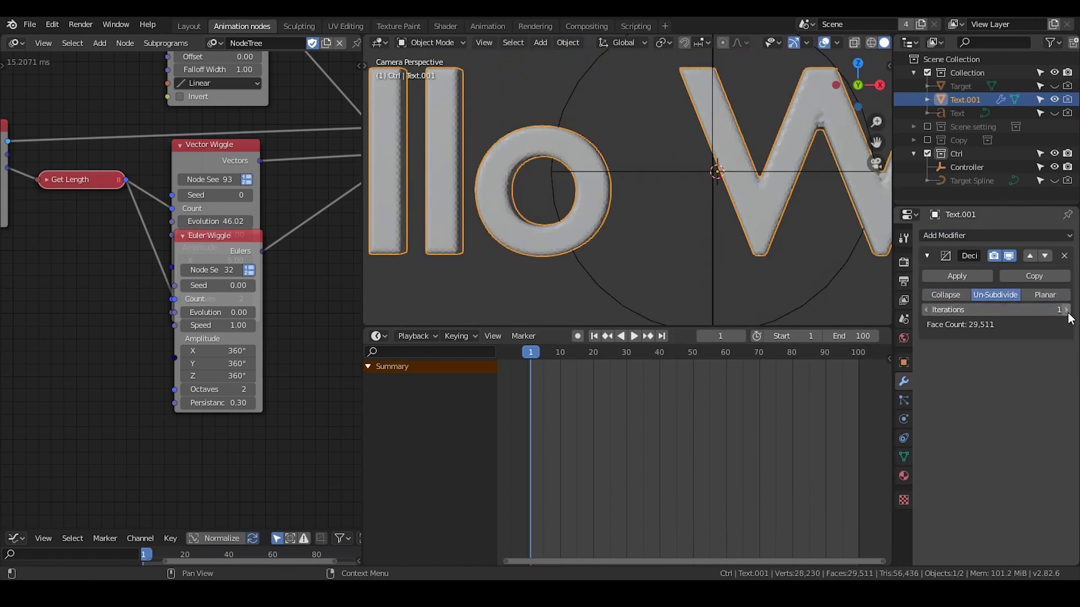
pyautogui.click(1068, 312)
pyautogui.click(1068, 312)
pyautogui.click(926, 310)
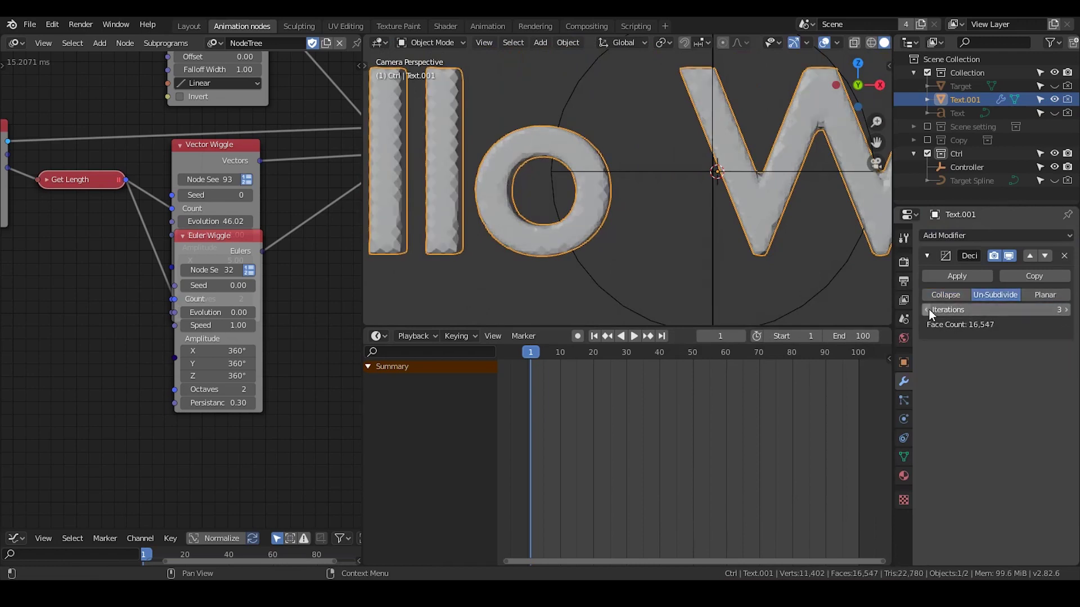
pyautogui.keyDown('shift'); pyautogui.moveTo(820, 234); pyautogui.dragTo(724, 212, button='middle'); pyautogui.keyUp('shift')
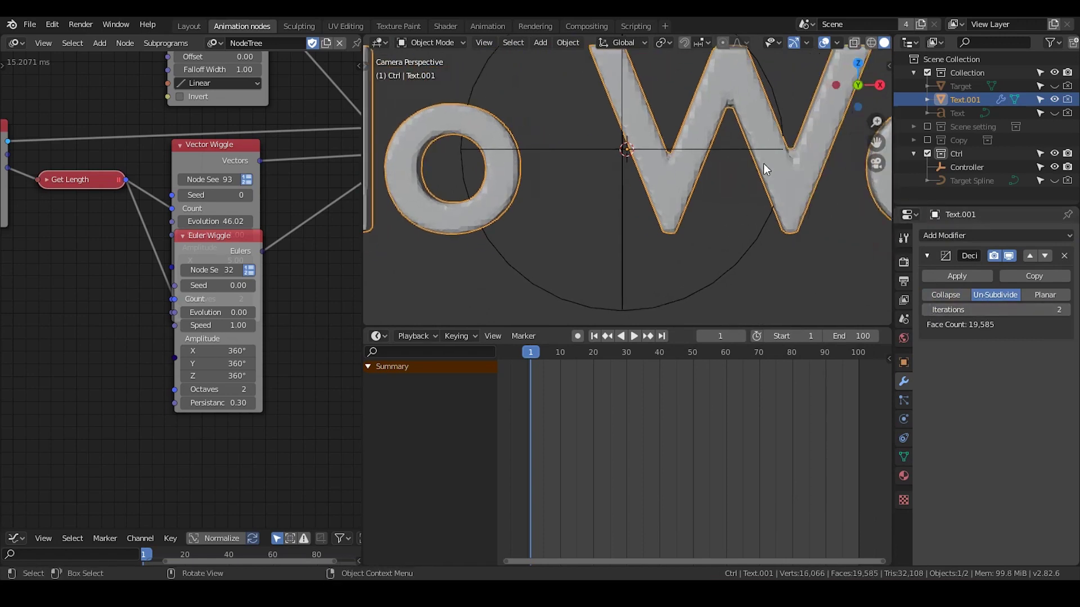
# Apply smooth shading to the decimated text mesh.
pyautogui.rightClick(749, 114)
pyautogui.click(750, 114)
pyautogui.scroll(3, 734, 142)
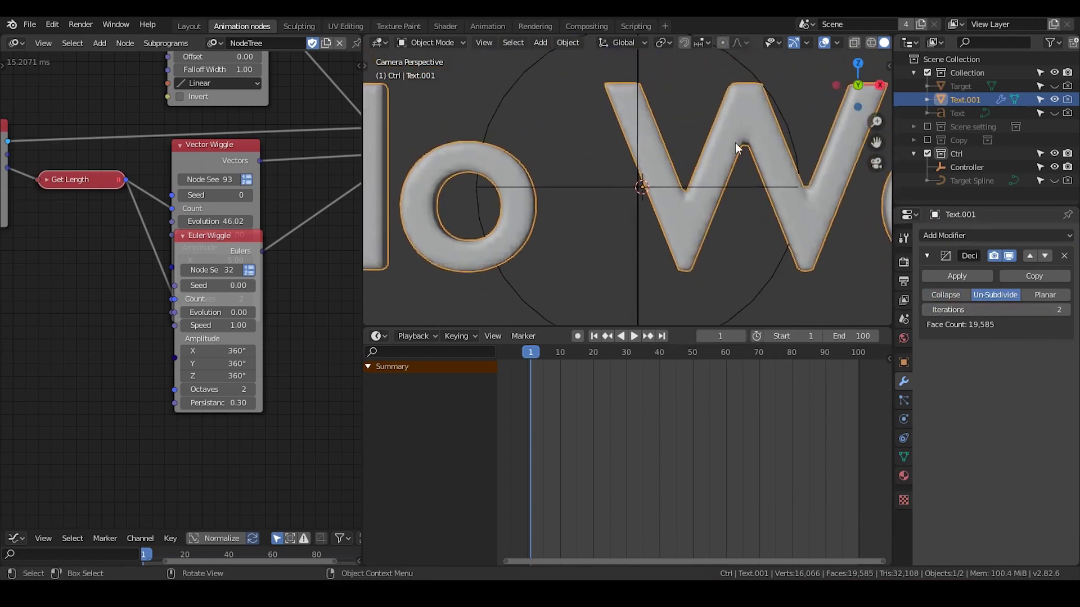
pyautogui.scroll(-4, 765, 184)
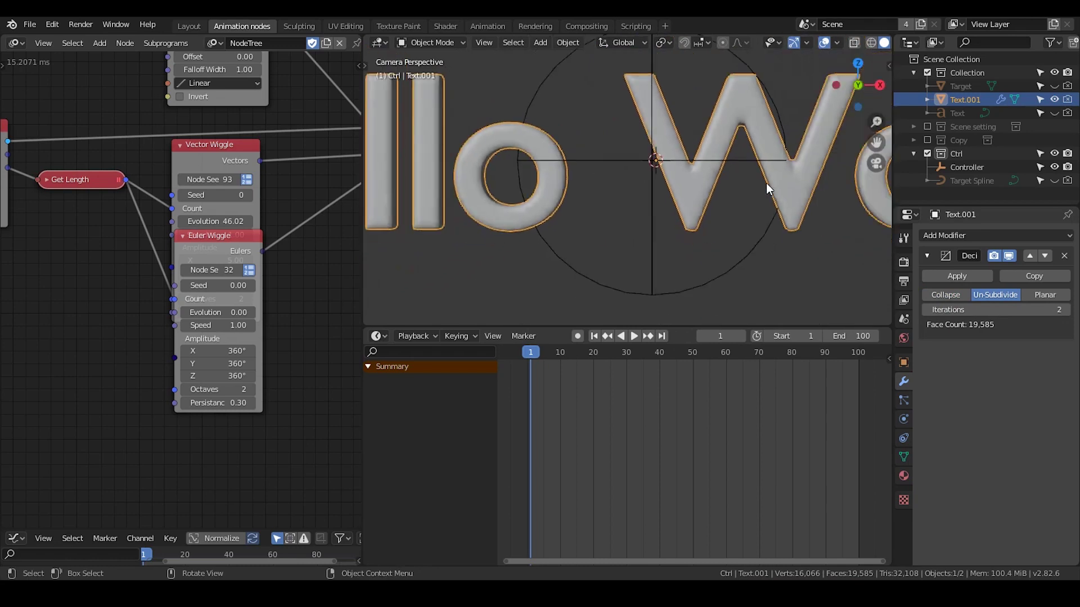
pyautogui.keyDown('shift'); pyautogui.moveTo(770, 201); pyautogui.dragTo(691, 199, button='middle'); pyautogui.keyUp('shift')
pyautogui.scroll(-2, 735, 198)
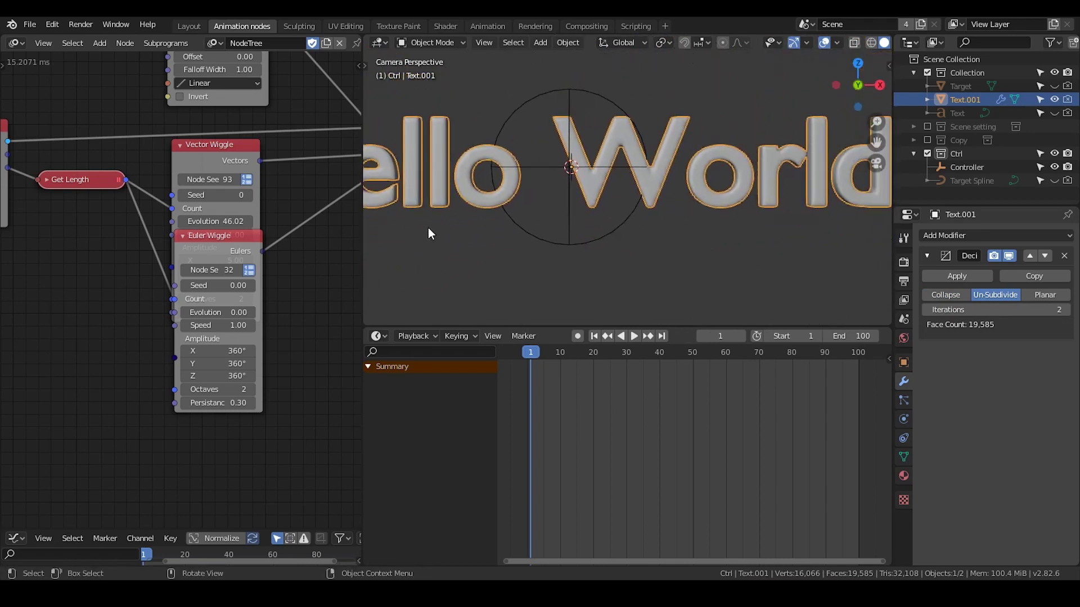
# Disconnect the Text Object Output from the Mesh Object Input node, enable Use Modifiers, and set Text.001 as its source object.
pyautogui.moveTo(37, 221); pyautogui.dragTo(249, 195, button='middle')
pyautogui.moveTo(108, 219); pyautogui.dragTo(225, 227, button='middle')
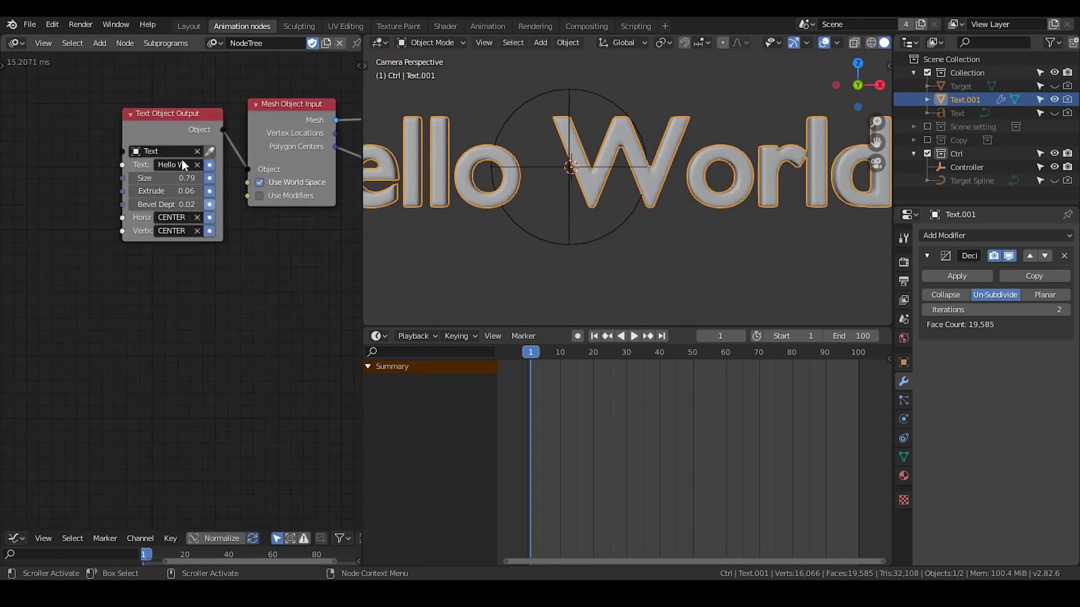
pyautogui.moveTo(218, 209); pyautogui.dragTo(168, 216)
pyautogui.keyDown('ctrl'); pyautogui.moveTo(205, 141); pyautogui.dragTo(241, 208, button='right'); pyautogui.keyUp('ctrl')
pyautogui.moveTo(247, 230); pyautogui.dragTo(164, 229, button='middle')
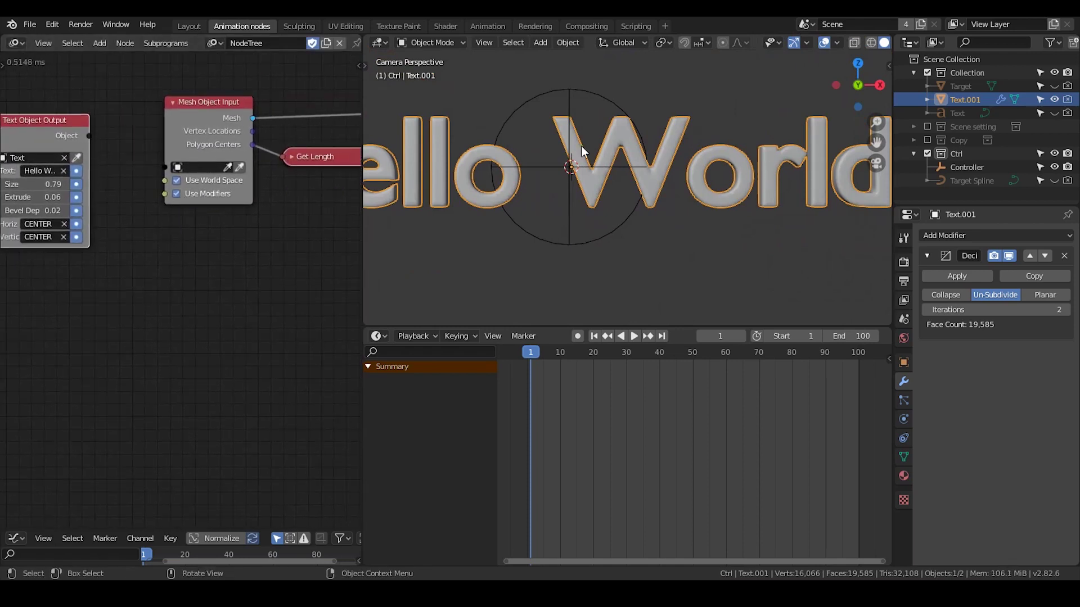
pyautogui.click(240, 171)
# Hide Text.001 in the viewport, unhide the Target object, and select Target.
pyautogui.click(1054, 99)
pyautogui.click(1055, 86)
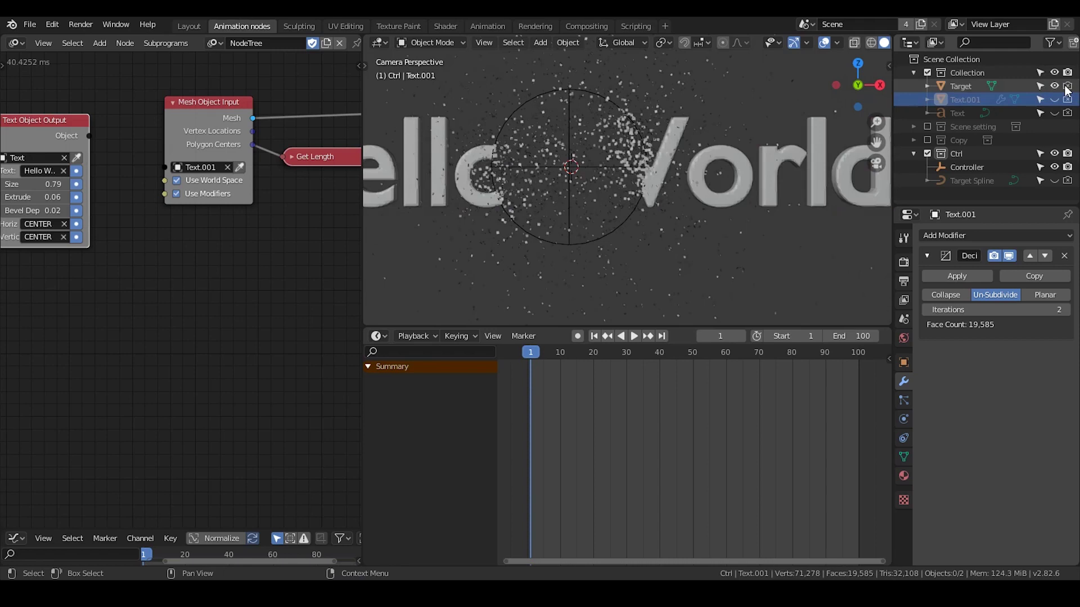
pyautogui.click(958, 86)
pyautogui.scroll(5, 727, 222)
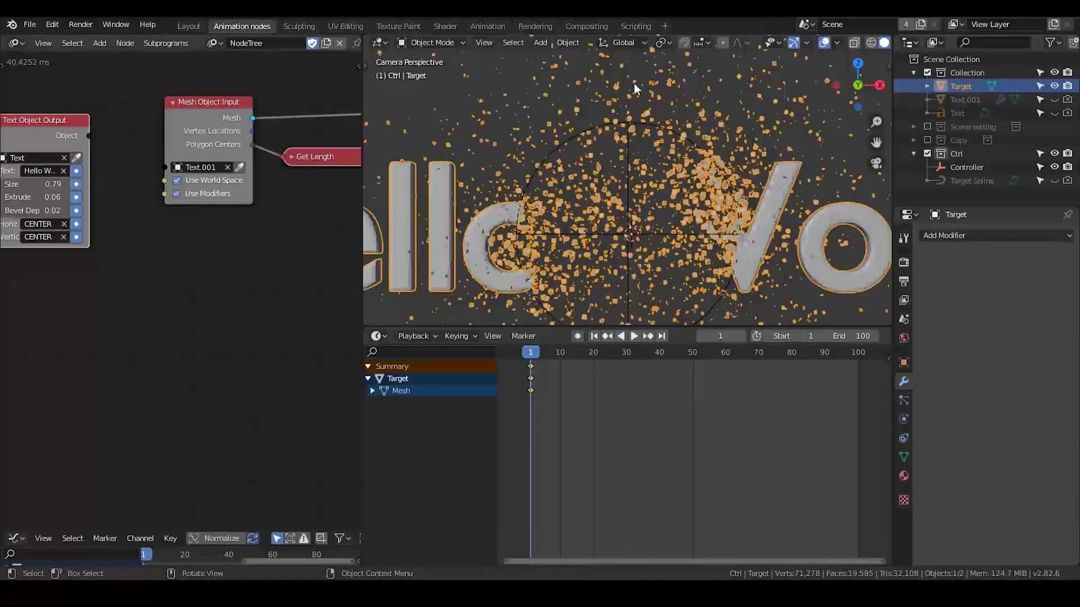
# Scale the Controller empty uniformly to try different scatter extents, settling on a scale of about 0.625.
pyautogui.click(625, 133)
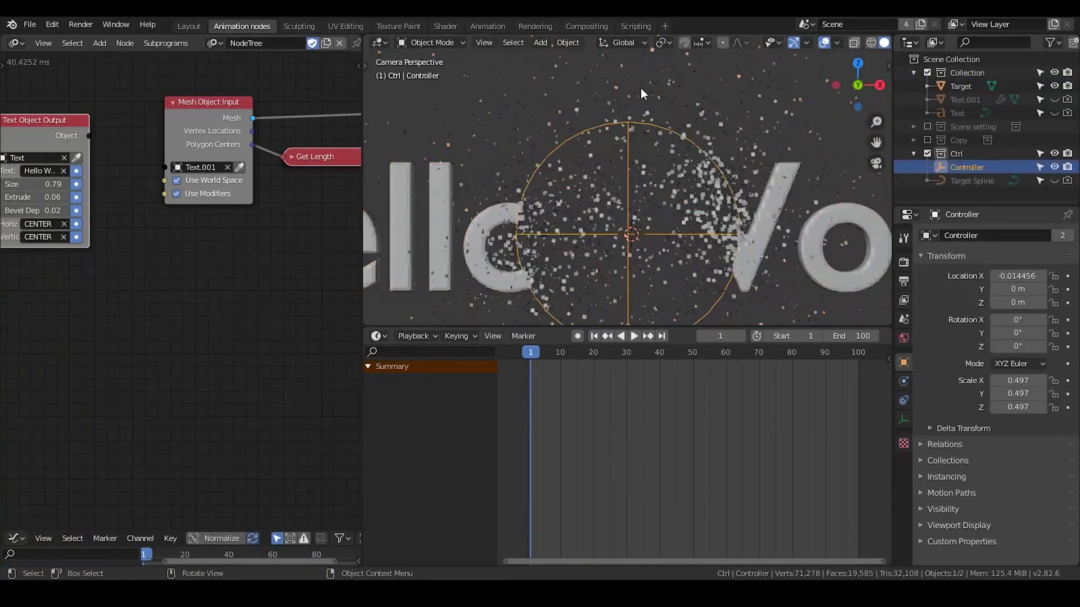
pyautogui.keyDown('shift'); pyautogui.moveTo(758, 211); pyautogui.dragTo(707, 163, button='middle'); pyautogui.keyUp('shift')
pyautogui.scroll(-6, 720, 185)
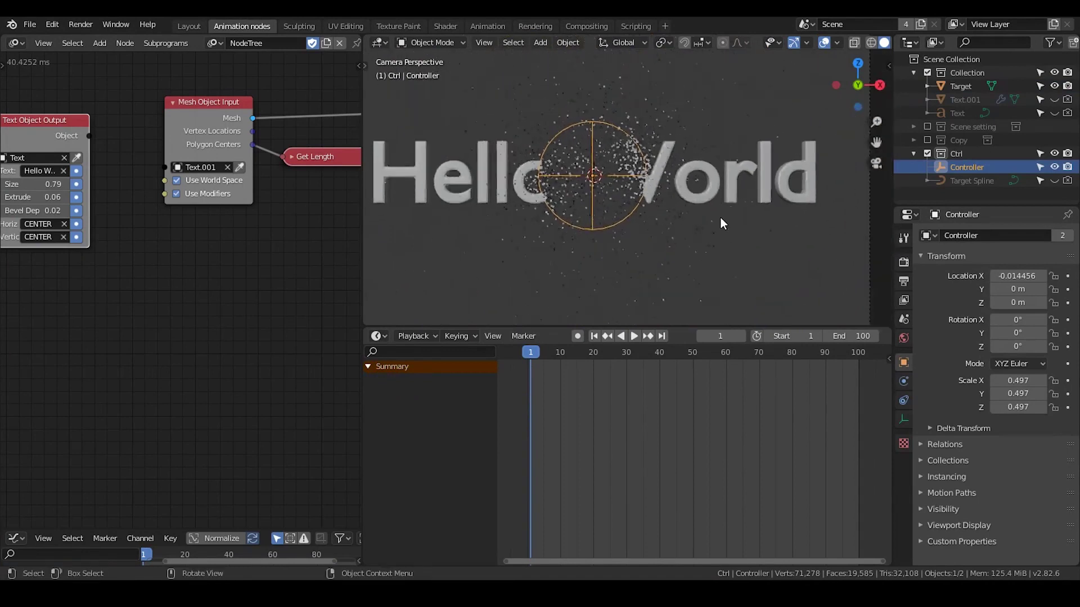
pyautogui.press('s')
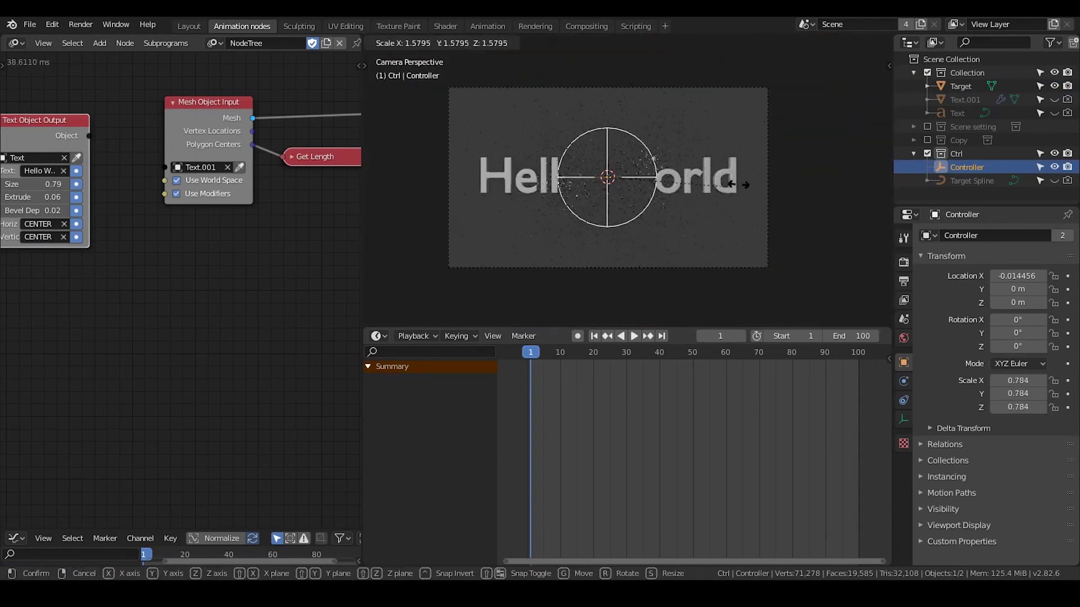
pyautogui.click(662, 227)
pyautogui.scroll(4, 664, 224)
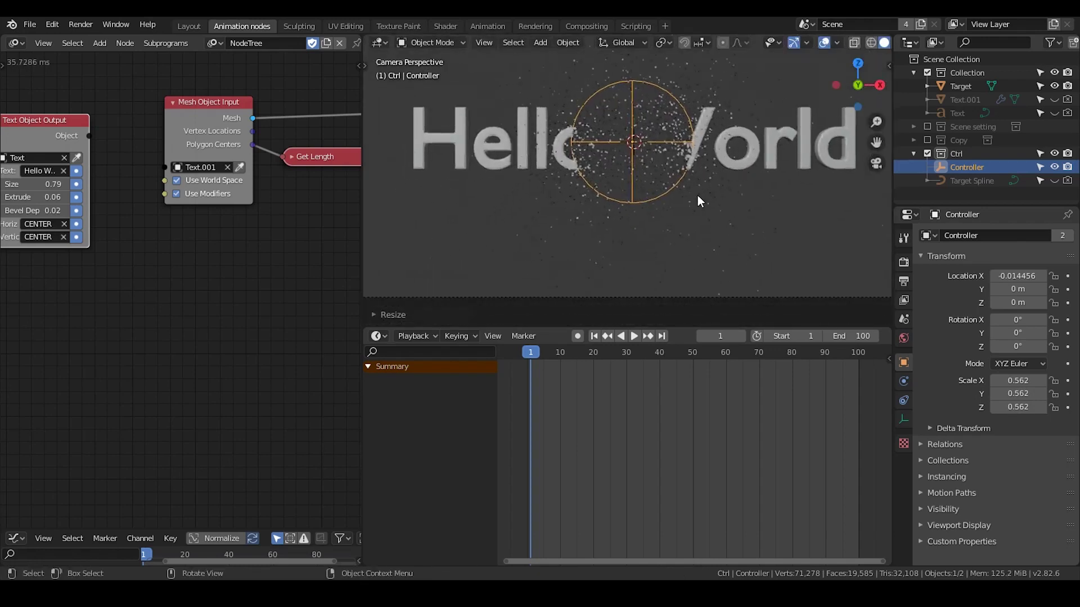
pyautogui.scroll(-3, 697, 194)
pyautogui.press('s')
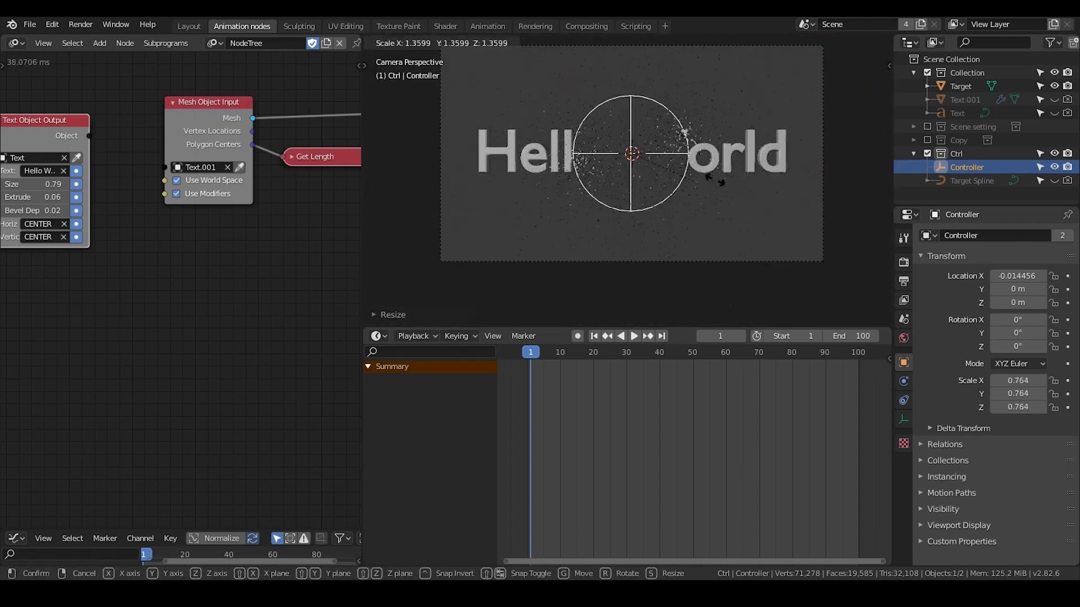
pyautogui.click(681, 180)
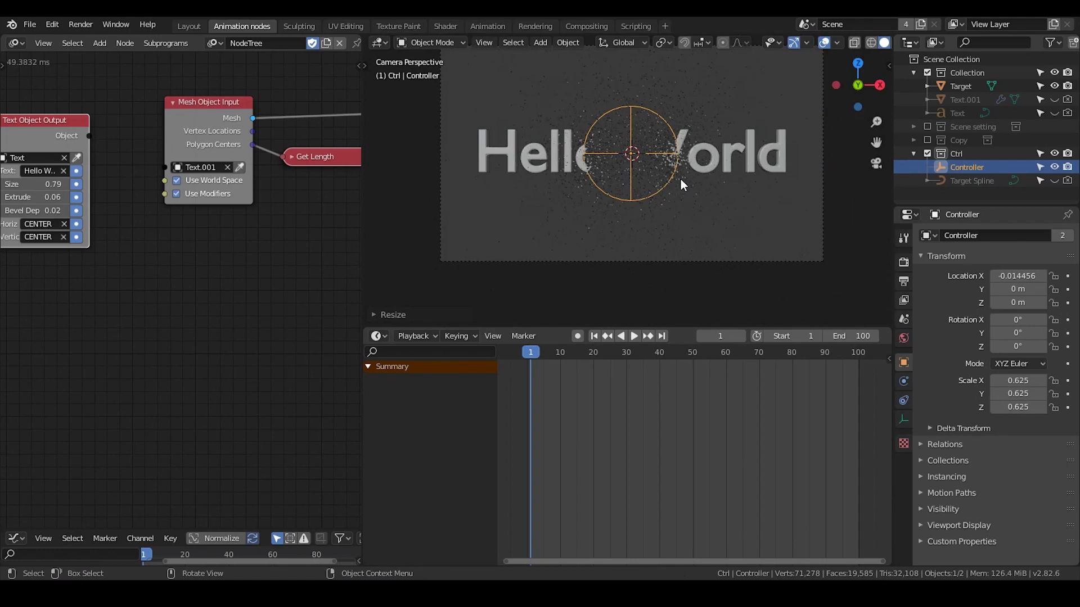
# Examine the Target mesh's scattered polygons and face grid in Edit Mode and Object Mode.
pyautogui.click(714, 158)
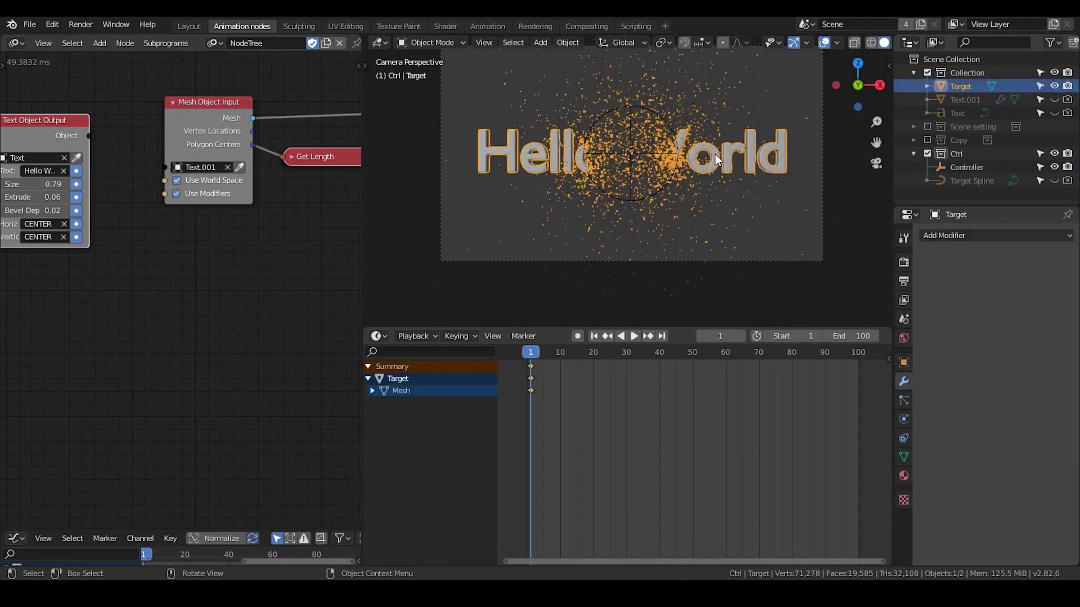
pyautogui.scroll(3, 723, 184)
pyautogui.keyDown('shift'); pyautogui.moveTo(723, 177); pyautogui.dragTo(695, 177, button='middle'); pyautogui.keyUp('shift')
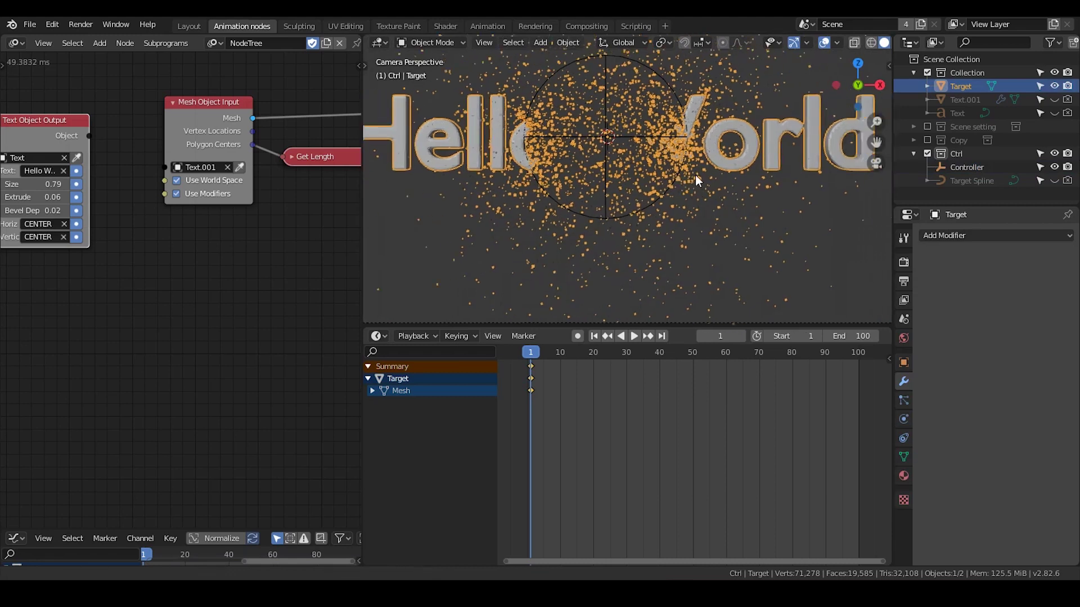
pyautogui.scroll(-1, 695, 174)
pyautogui.press('Tab')
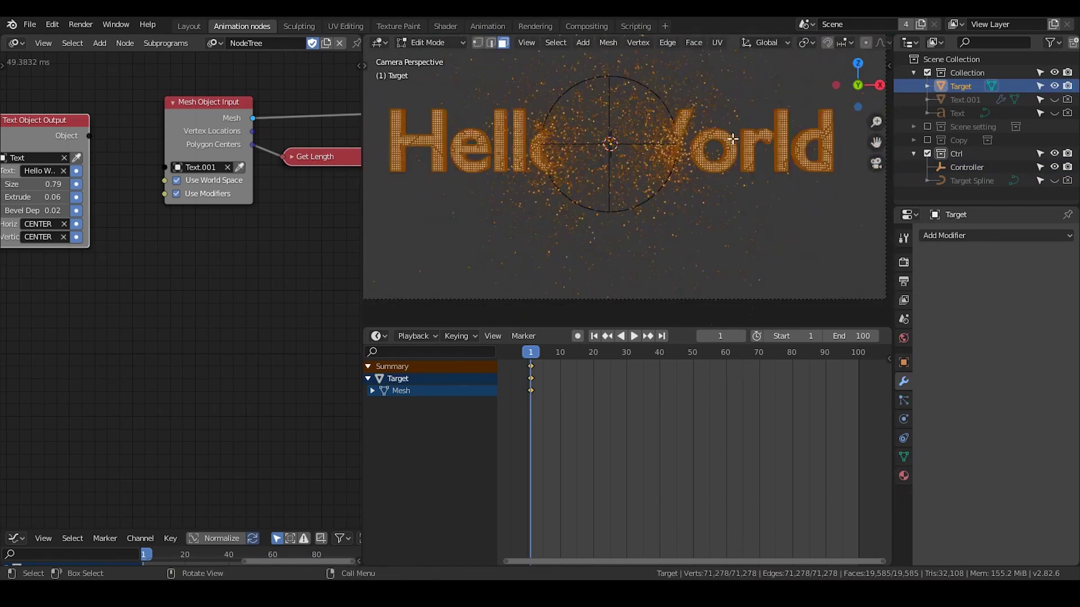
pyautogui.scroll(2, 755, 167)
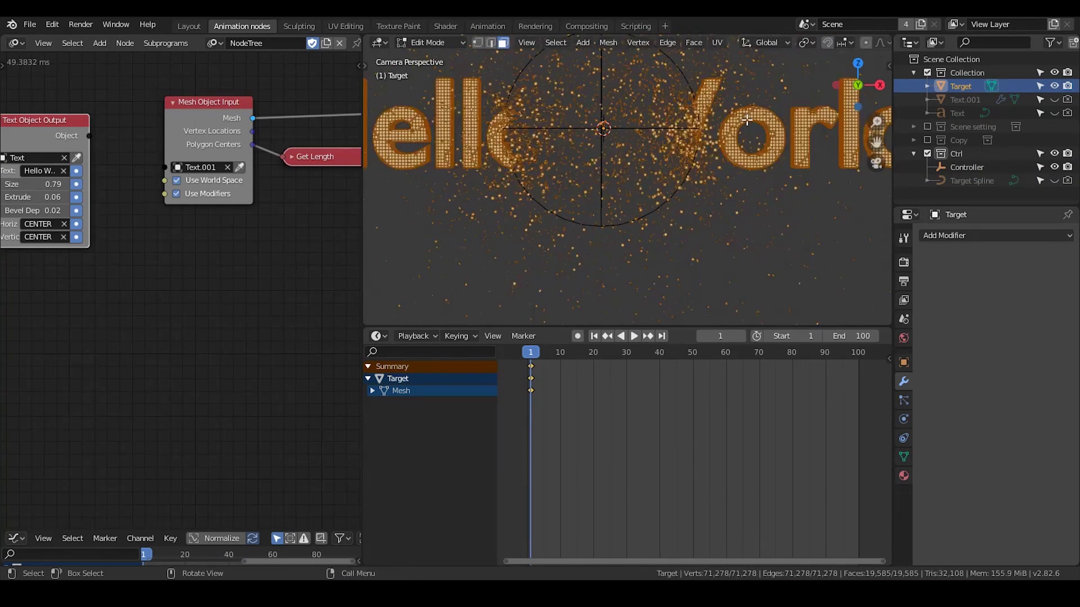
pyautogui.scroll(-2, 747, 119)
pyautogui.press('Tab')
pyautogui.keyDown('shift'); pyautogui.moveTo(729, 154); pyautogui.dragTo(741, 171, button='middle'); pyautogui.keyUp('shift')
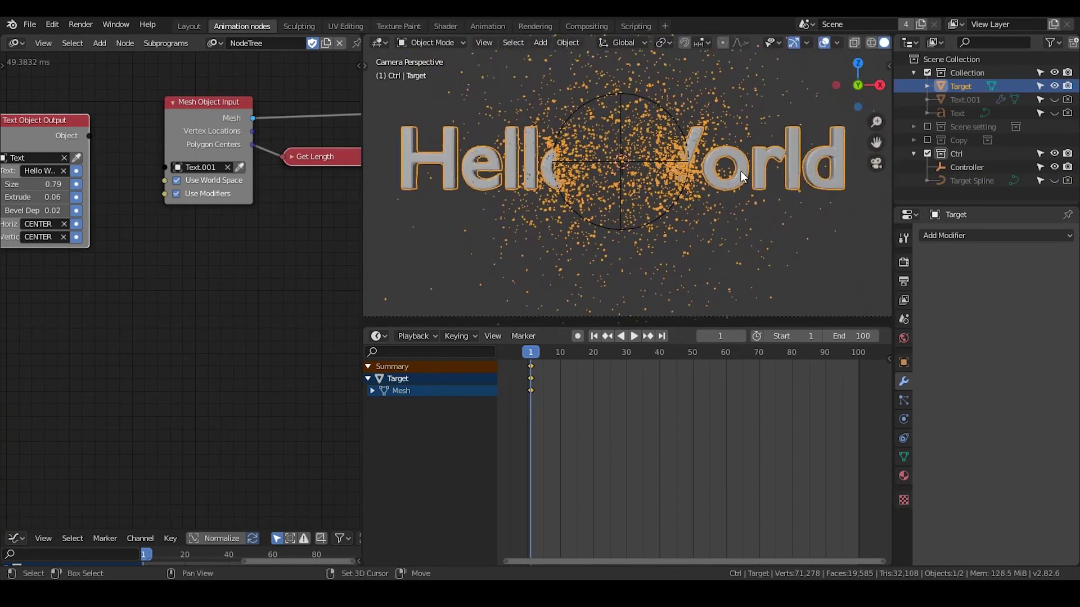
pyautogui.scroll(-3, 741, 171)
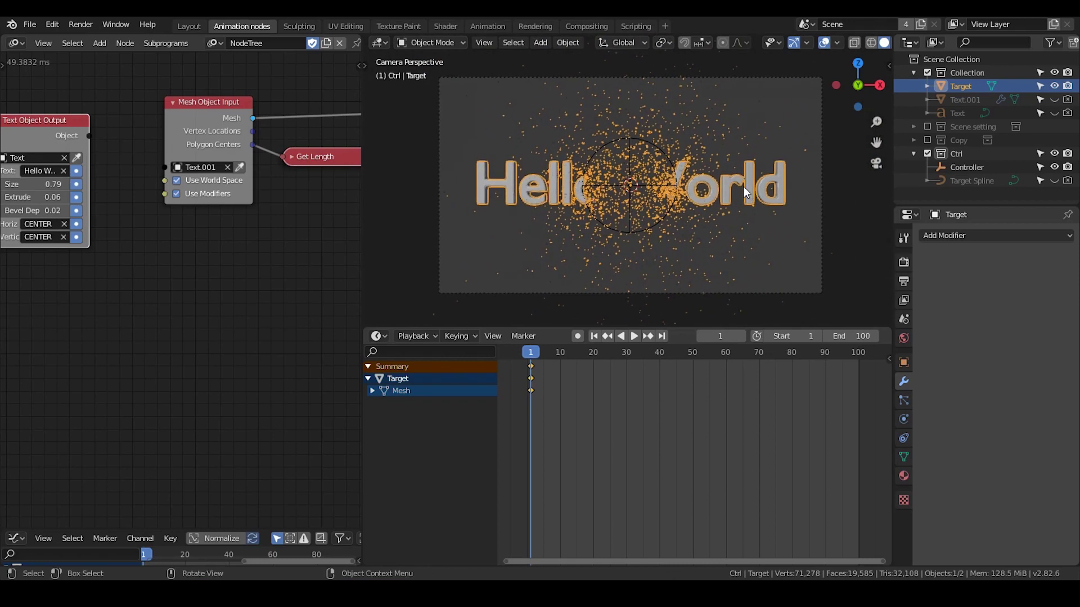